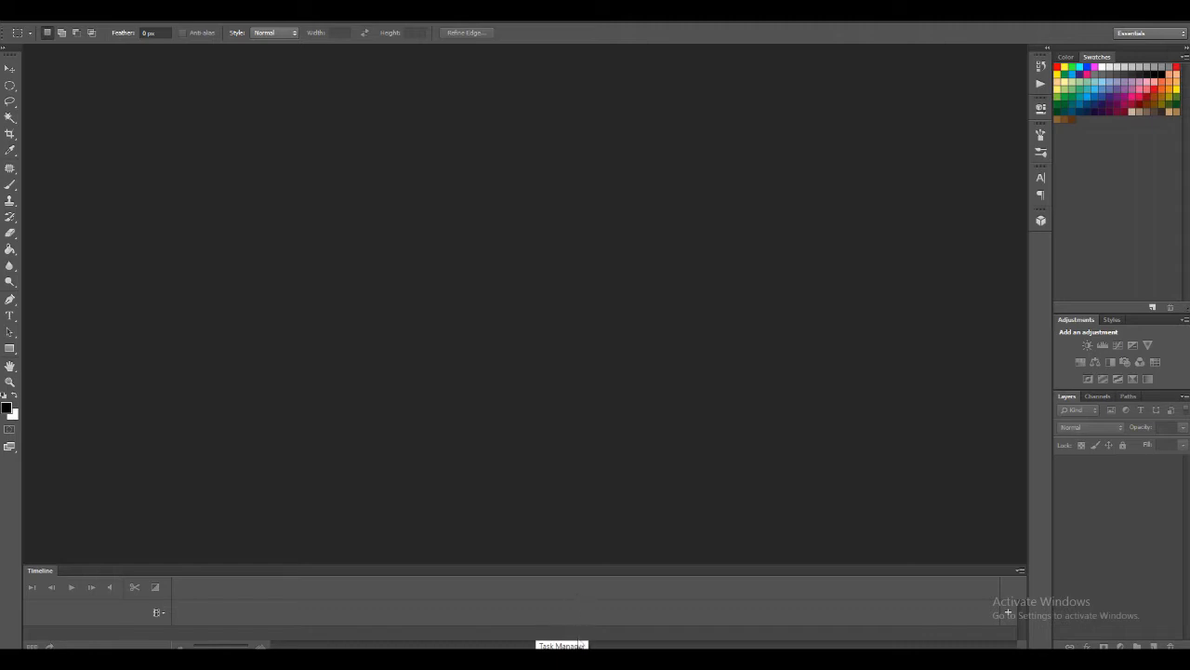
Switch to the web browser and search Google Images for "height maps mountain"
{"action": "key", "text": "alt+Tab"}
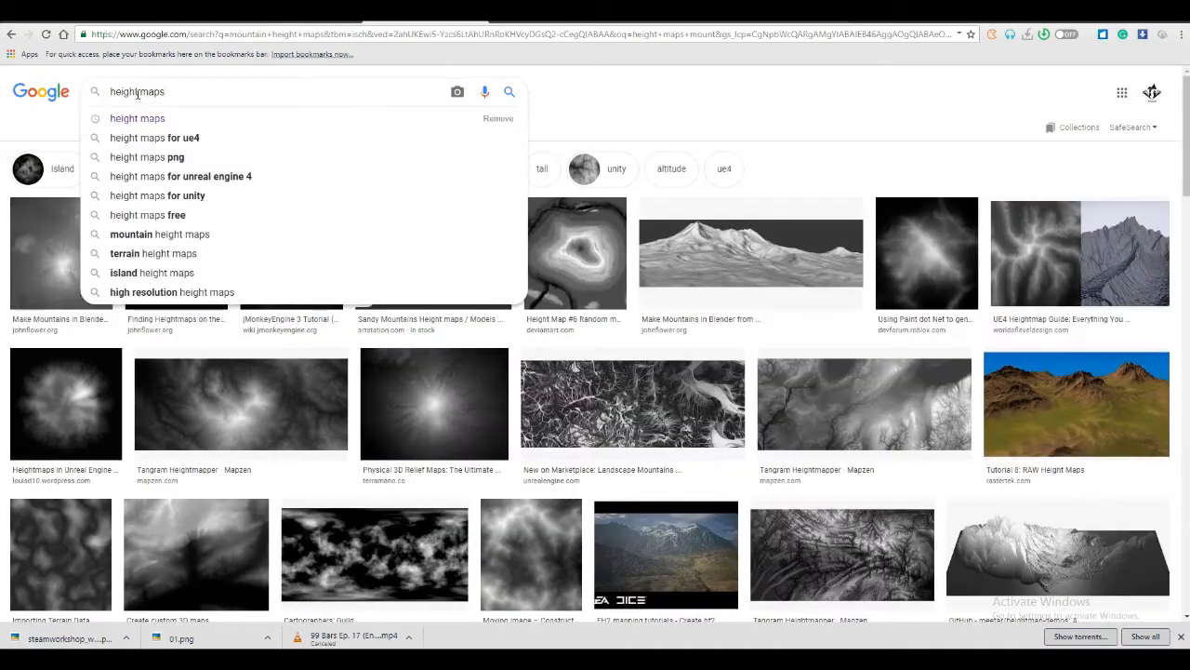
{"action": "type", "text": "moun"}
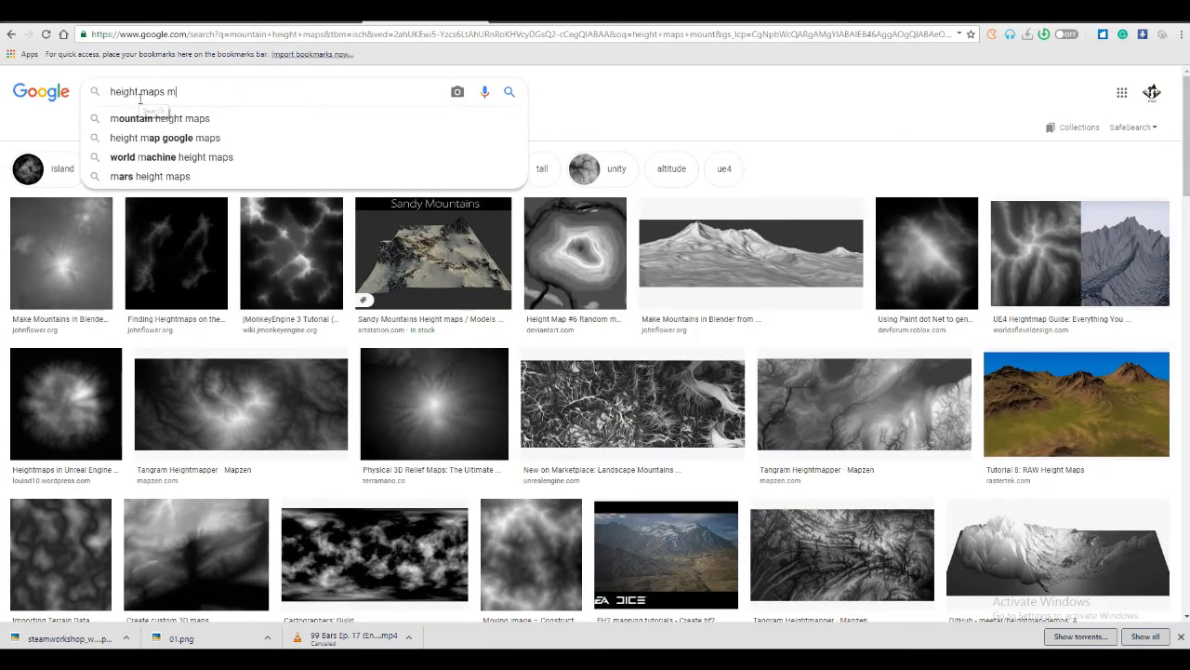
{"action": "type", "text": "tain"}
{"action": "key", "text": "Return"}
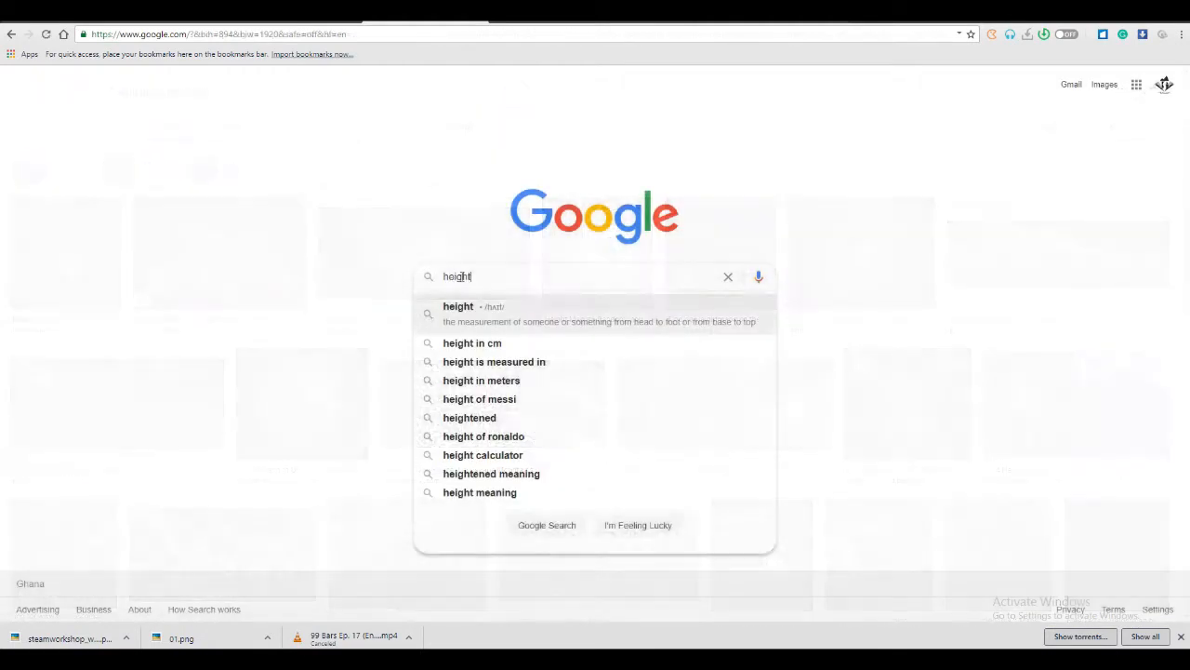
Search Google for "height map mountain" from its home page and show the image results
{"action": "type", "text": "m"}
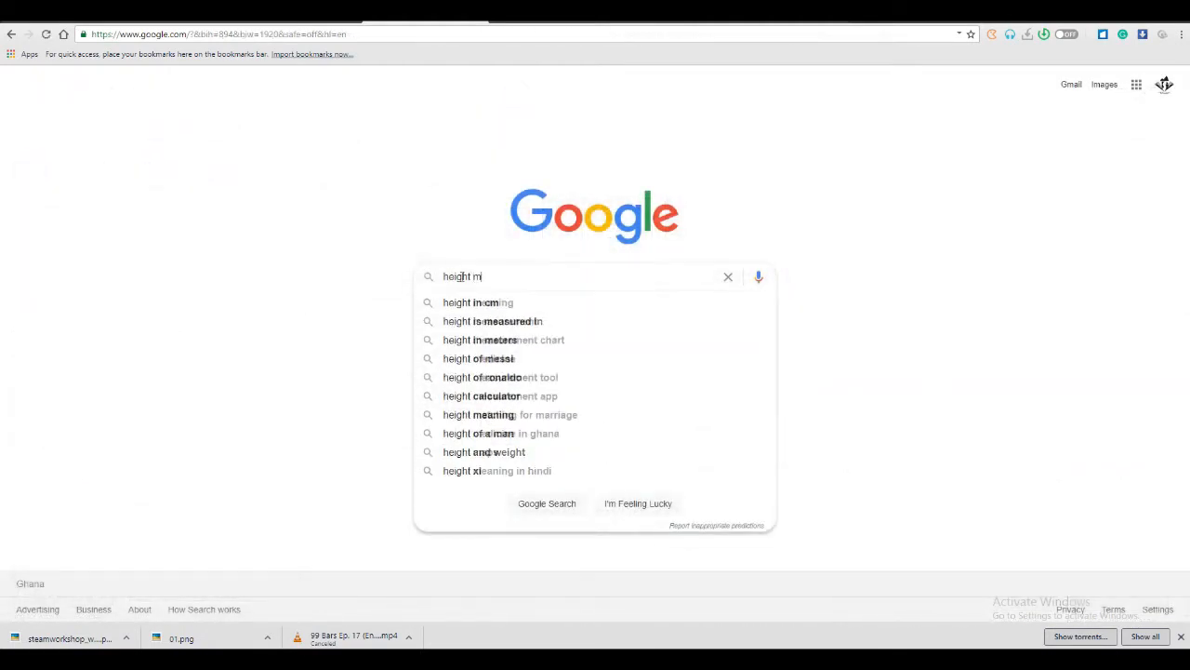
{"action": "type", "text": "ap mountain"}
{"action": "key", "text": "Return"}
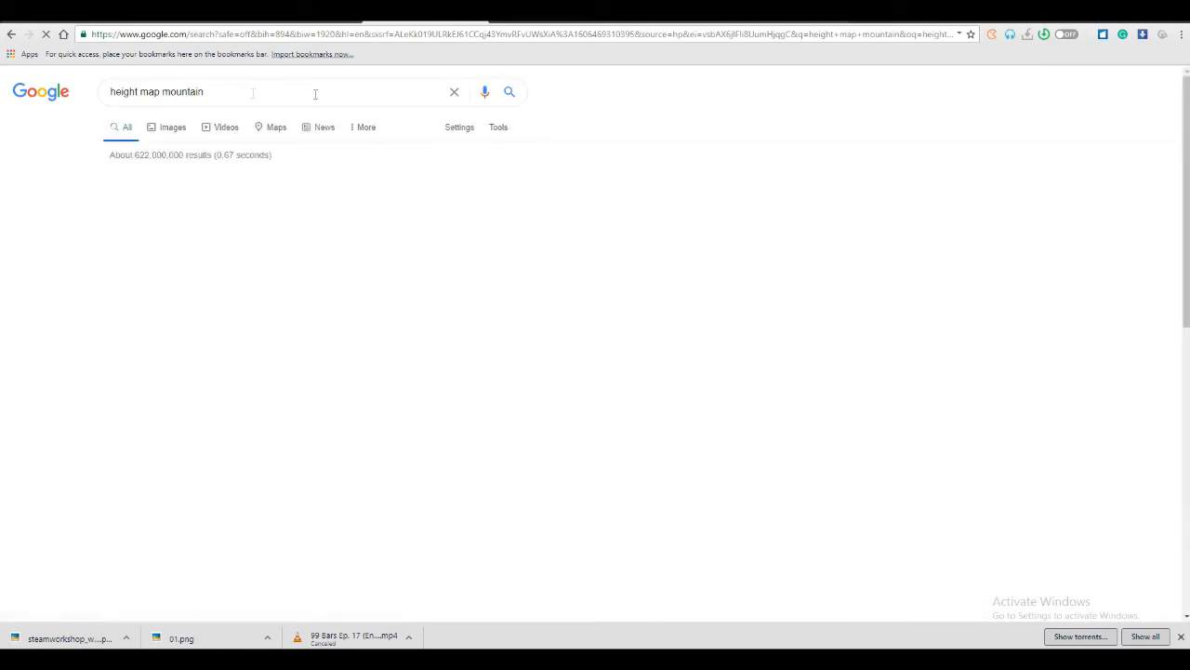
{"action": "left_click", "coordinate": [151, 131]}
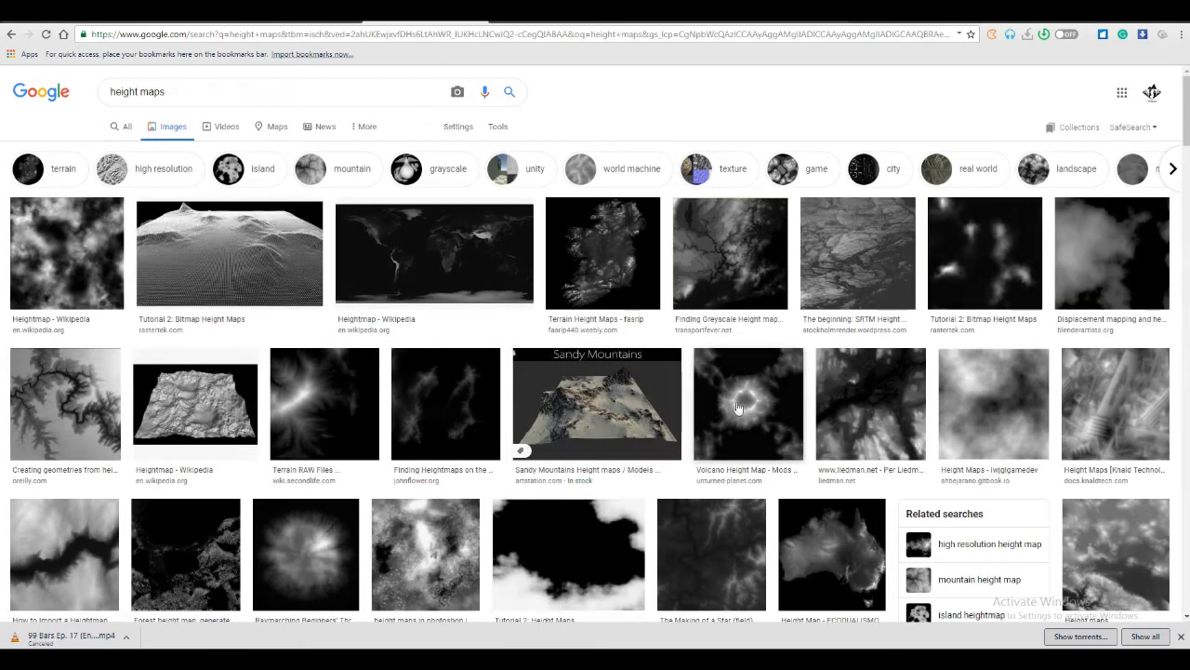
{"action": "left_click", "coordinate": [738, 407]}
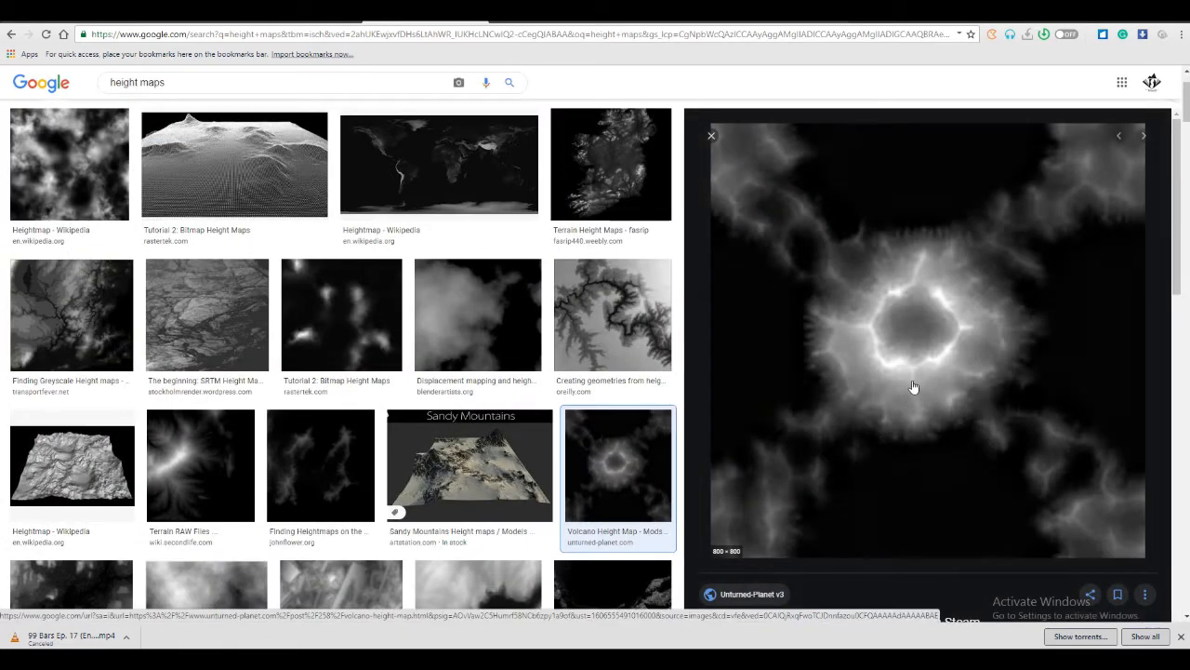
{"action": "right_click", "coordinate": [895, 391]}
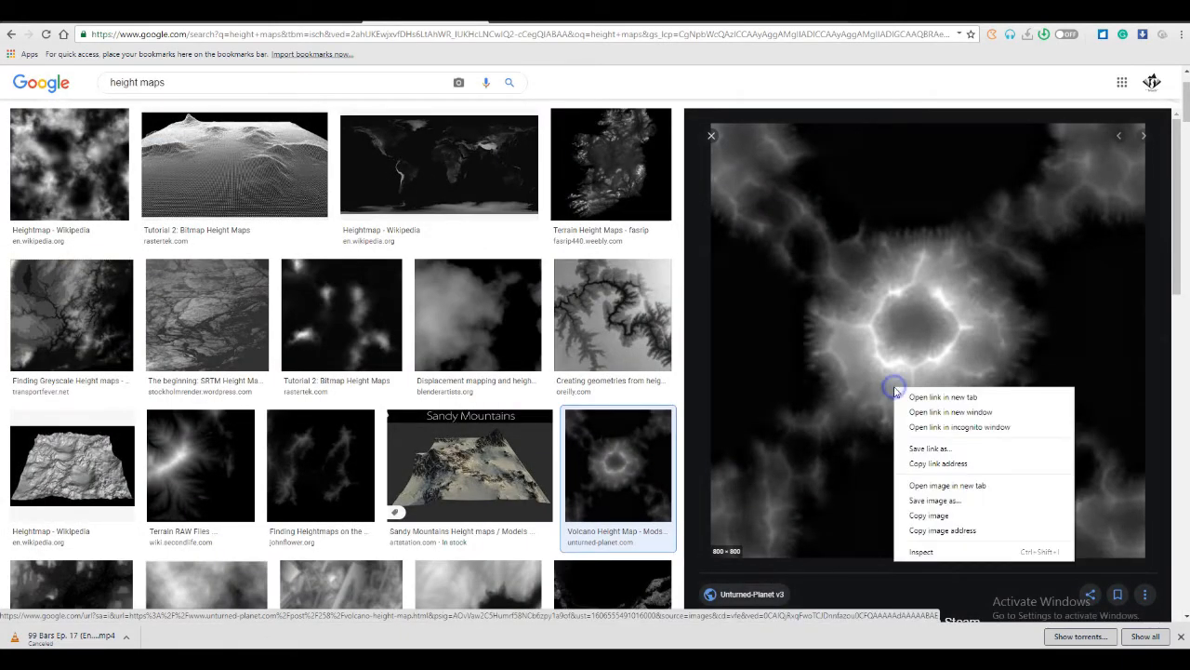
{"action": "left_click", "coordinate": [919, 449]}
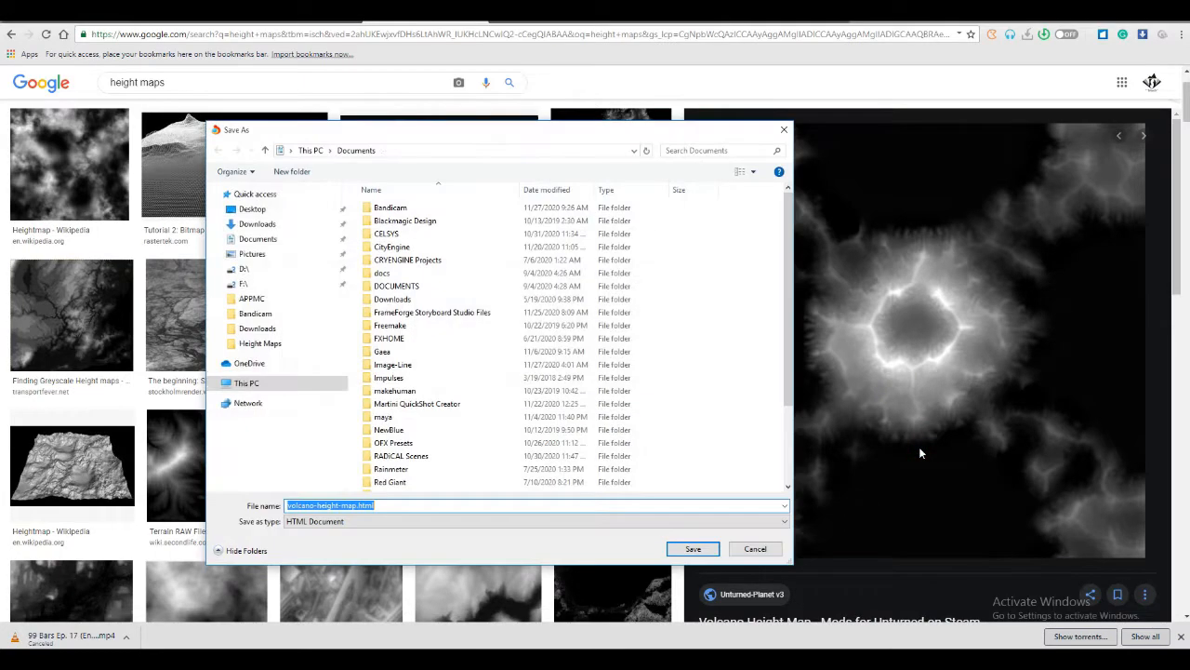
{"action": "left_click", "coordinate": [755, 549]}
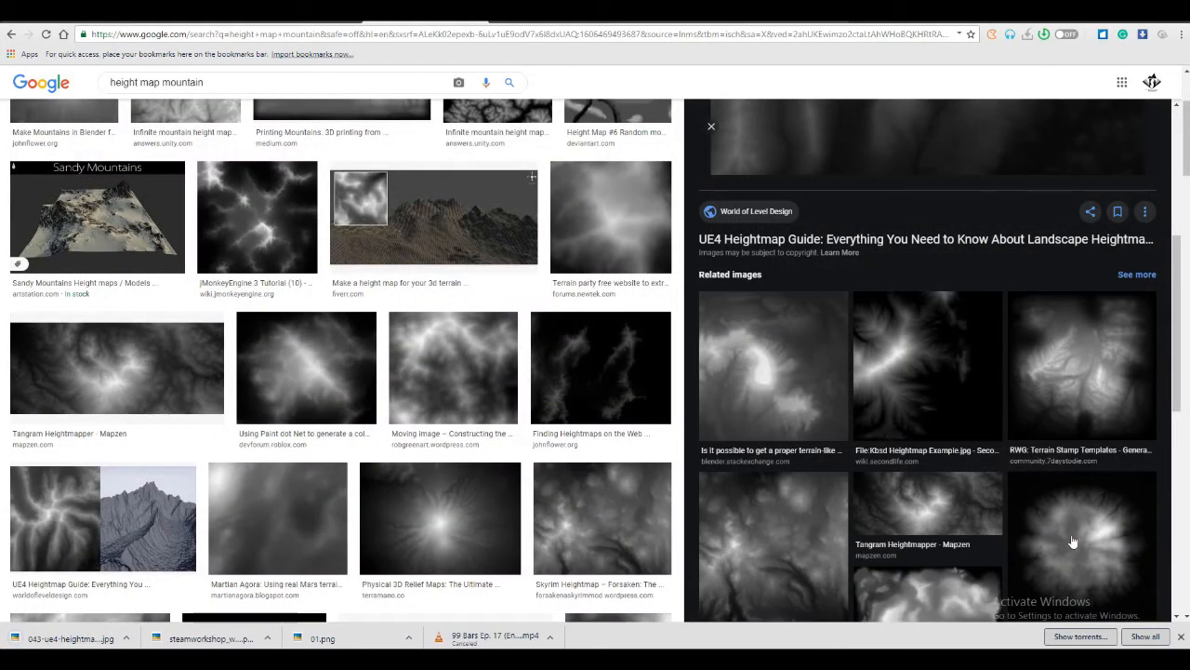
Open the round 2048 × 2048 DLPNG height map from the related images and save the image to disk
{"action": "left_click", "coordinate": [1072, 540]}
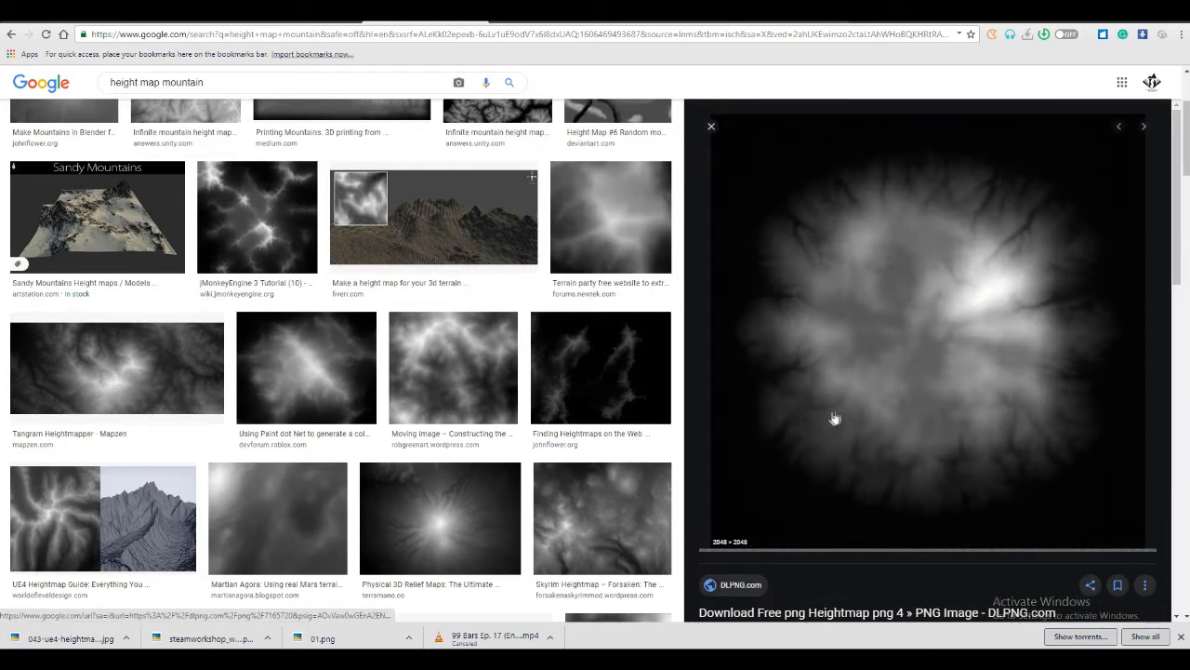
{"action": "right_click", "coordinate": [886, 372]}
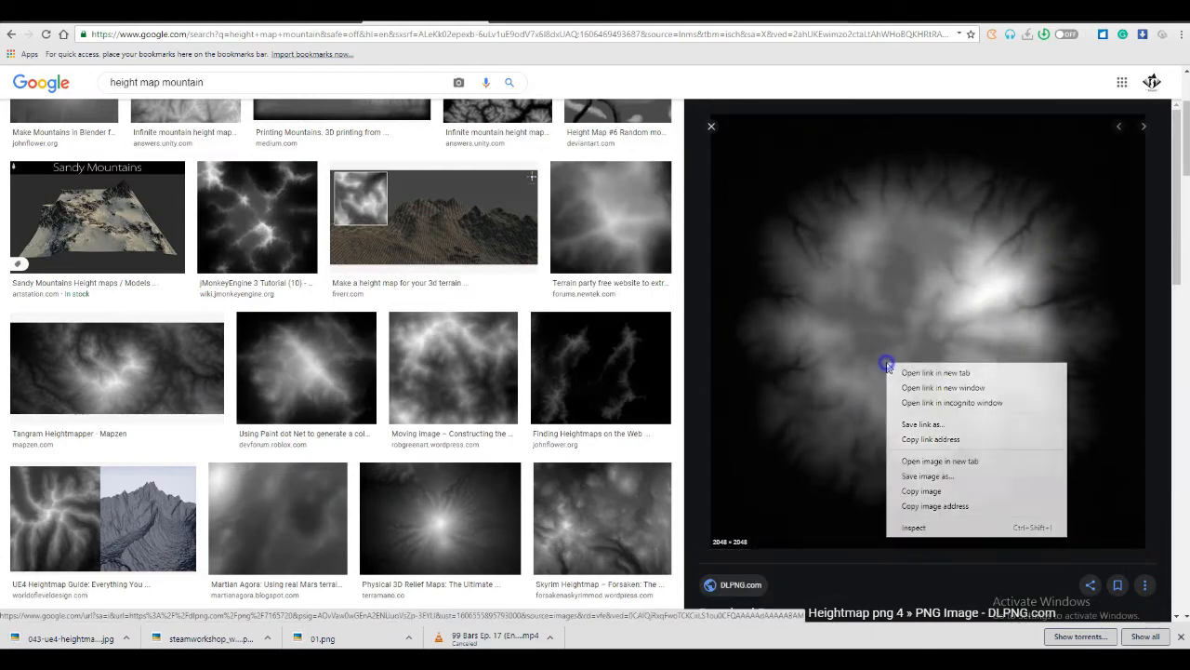
{"action": "left_click", "coordinate": [910, 475]}
{"action": "left_click", "coordinate": [693, 549]}
Find the GameBanana displacement geometry height map among the related images and save the image to disk
{"action": "scroll", "coordinate": [997, 420], "scroll_direction": "down", "scroll_amount": 4}
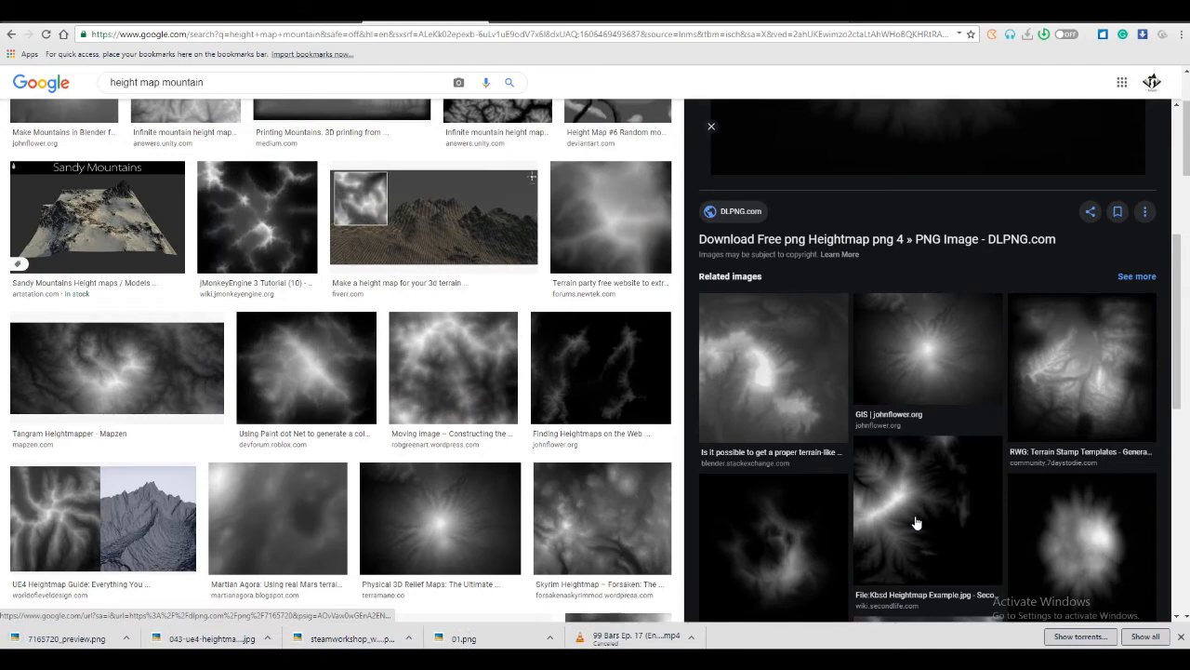
{"action": "scroll", "coordinate": [893, 502], "scroll_direction": "down", "scroll_amount": 1}
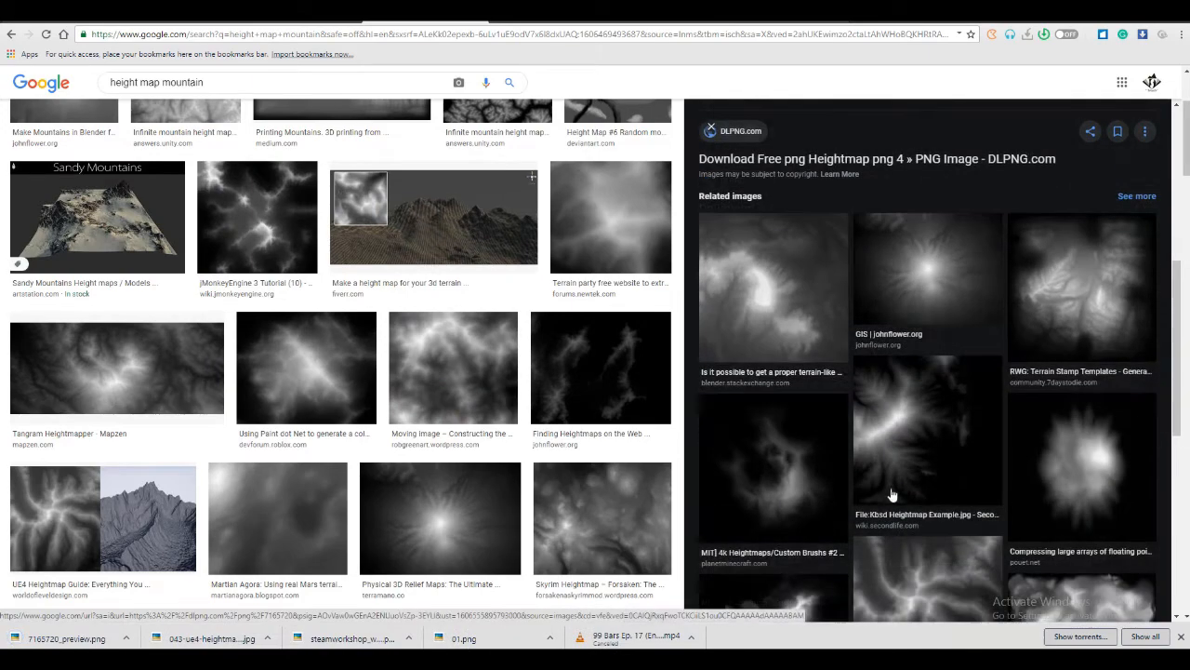
{"action": "scroll", "coordinate": [898, 484], "scroll_direction": "down", "scroll_amount": 2}
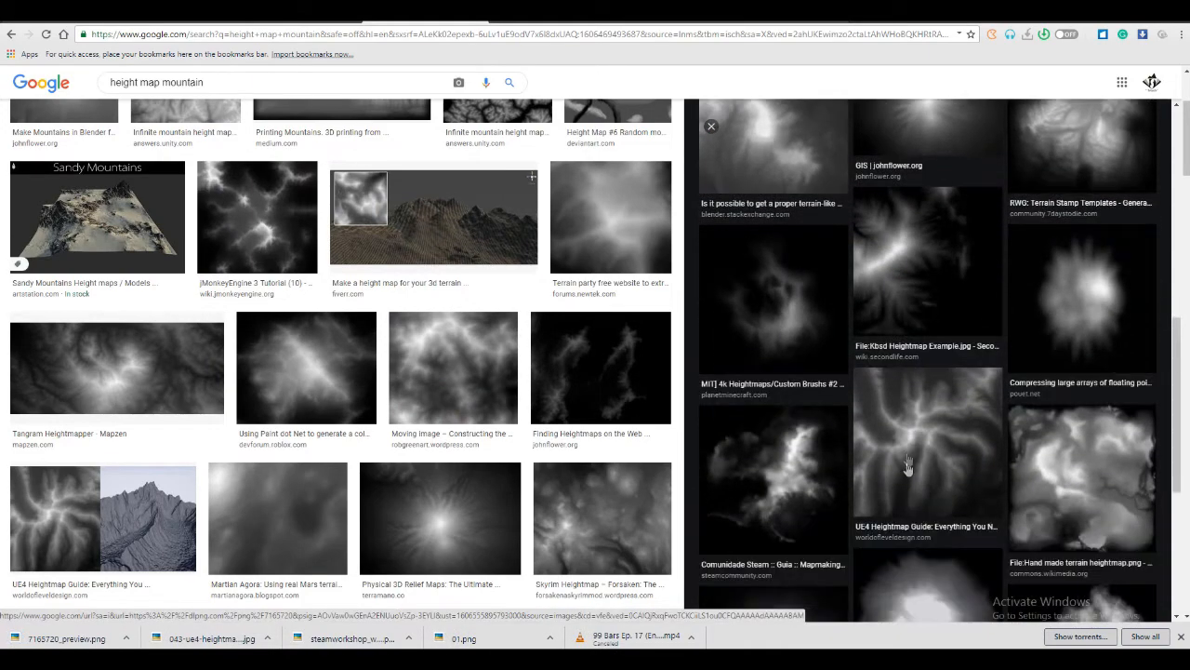
{"action": "scroll", "coordinate": [909, 467], "scroll_direction": "down", "scroll_amount": 2}
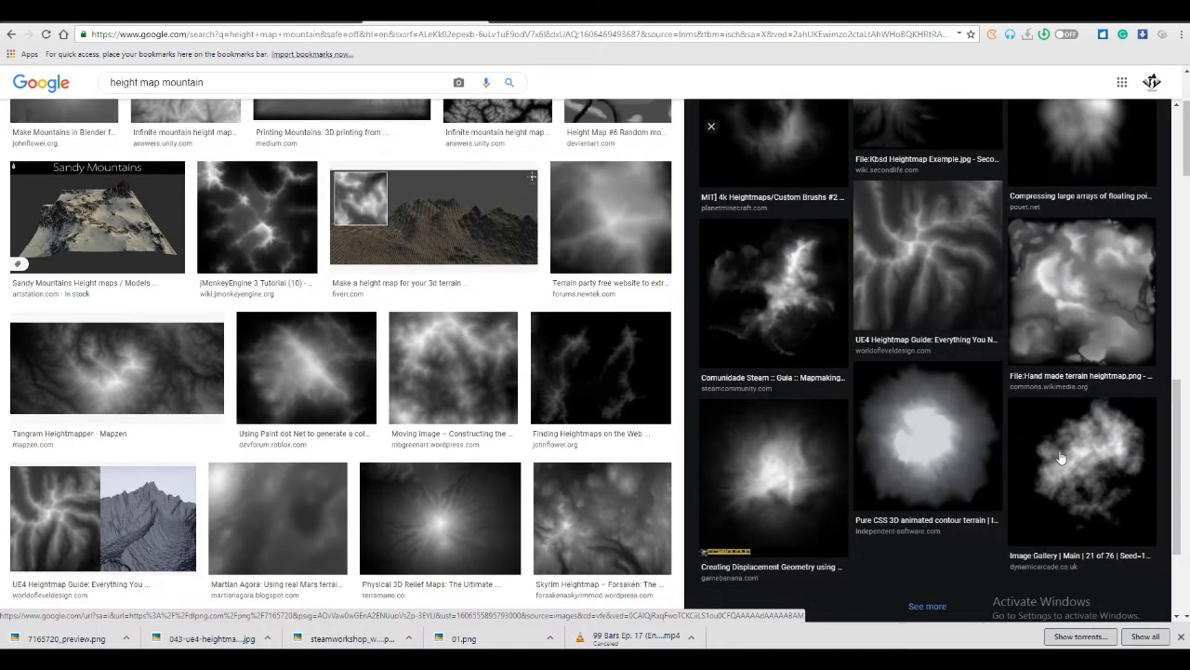
{"action": "left_click", "coordinate": [800, 473]}
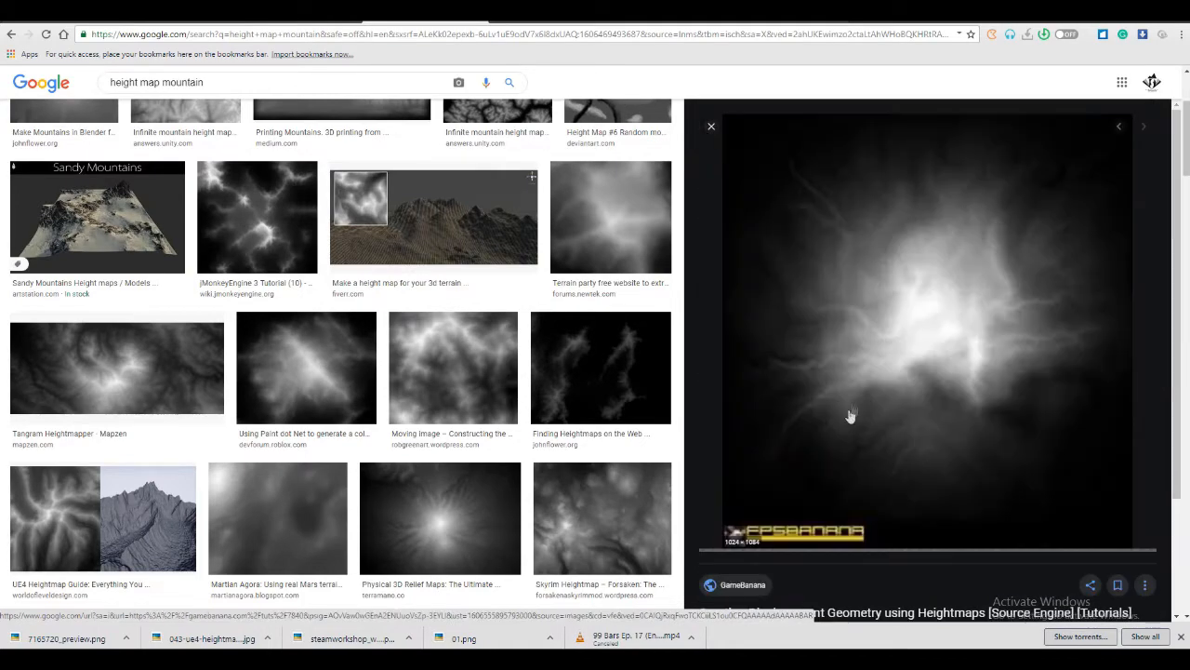
{"action": "right_click", "coordinate": [900, 338]}
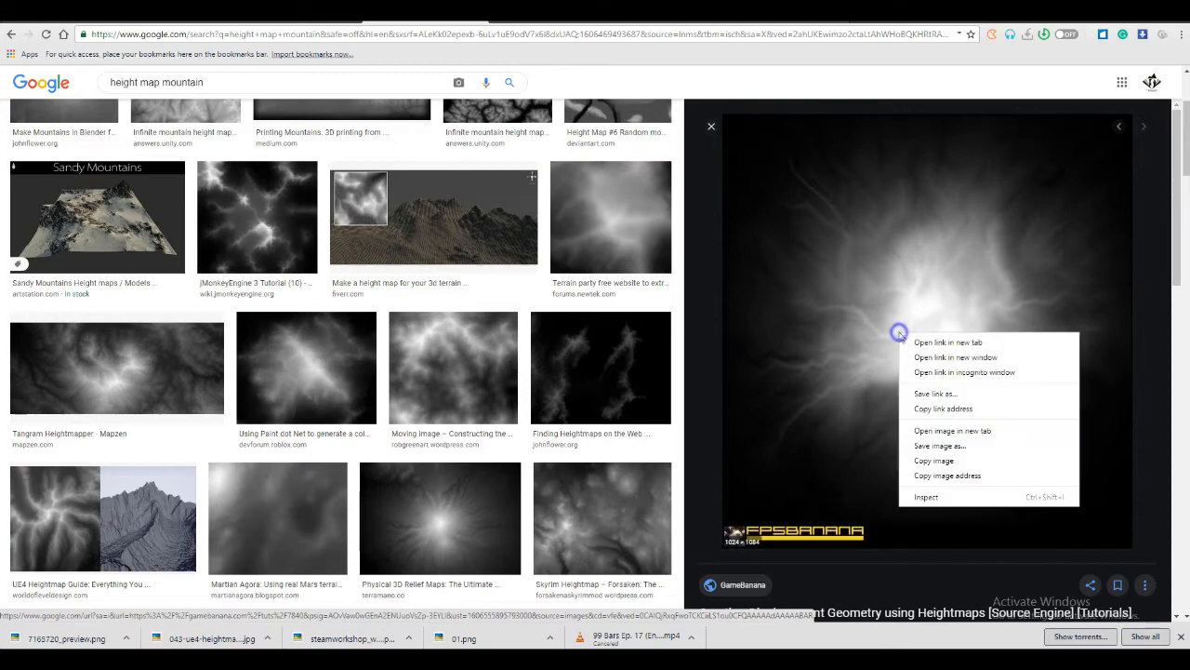
{"action": "left_click", "coordinate": [940, 446]}
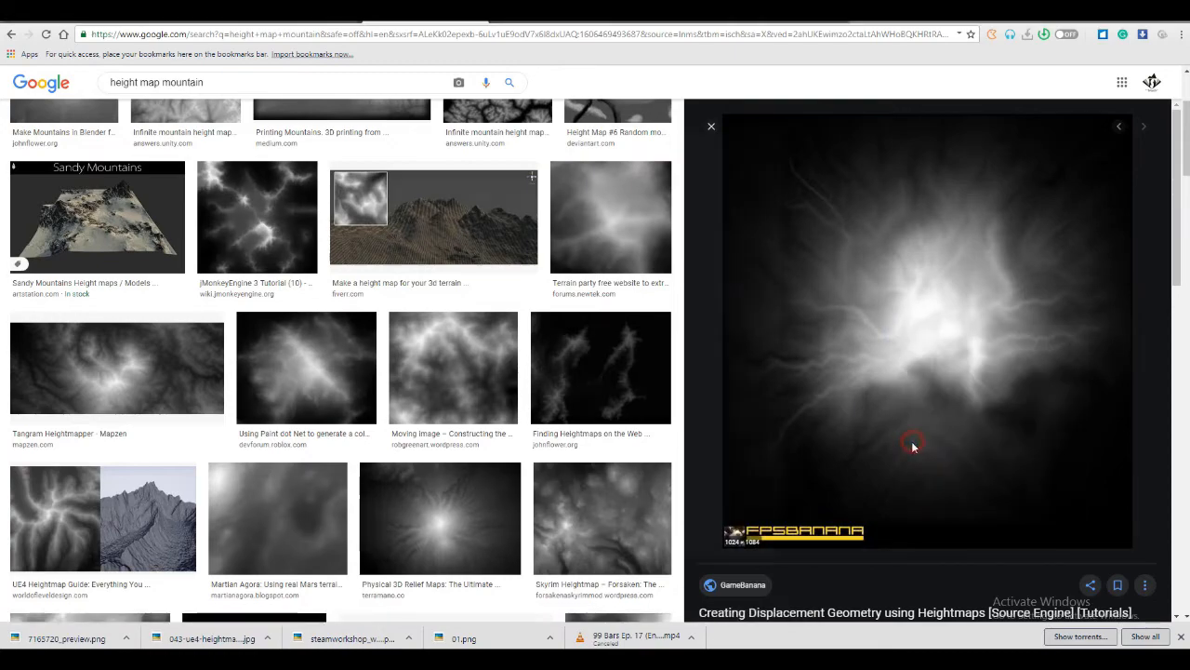
{"action": "left_click", "coordinate": [692, 549]}
Browse the remaining mountain results and change the image search to "height map valley"
{"action": "scroll", "coordinate": [335, 378], "scroll_direction": "down", "scroll_amount": 5}
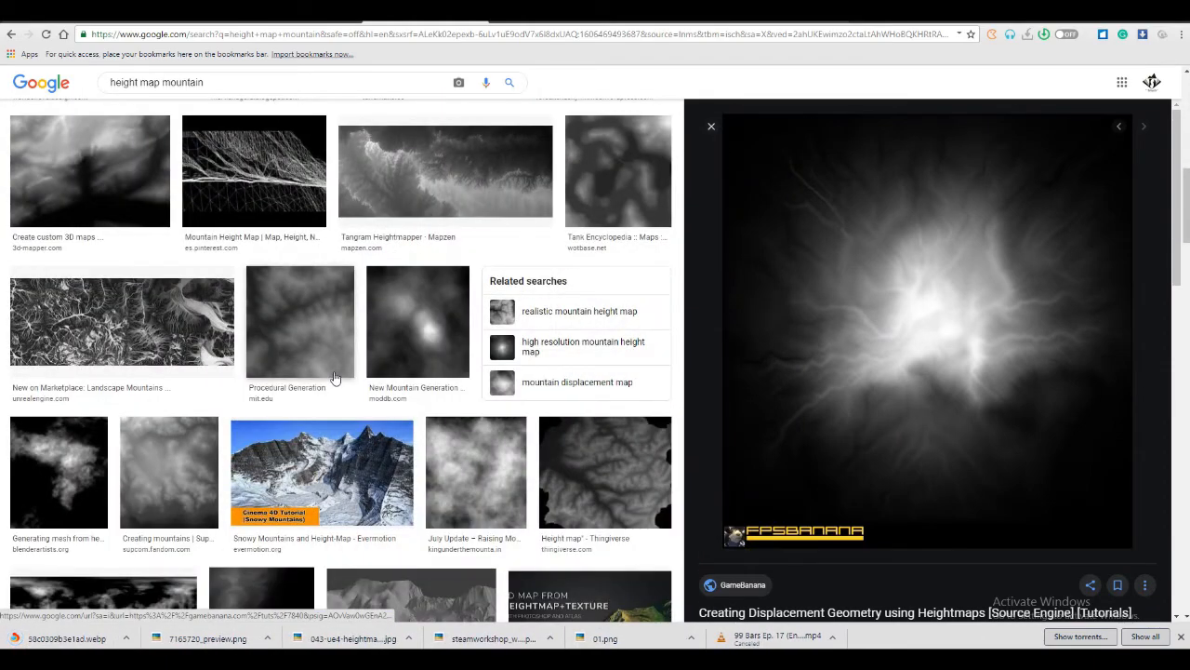
{"action": "scroll", "coordinate": [335, 378], "scroll_direction": "down", "scroll_amount": 2}
{"action": "scroll", "coordinate": [334, 377], "scroll_direction": "up", "scroll_amount": 7}
{"action": "scroll", "coordinate": [334, 378], "scroll_direction": "up", "scroll_amount": 3}
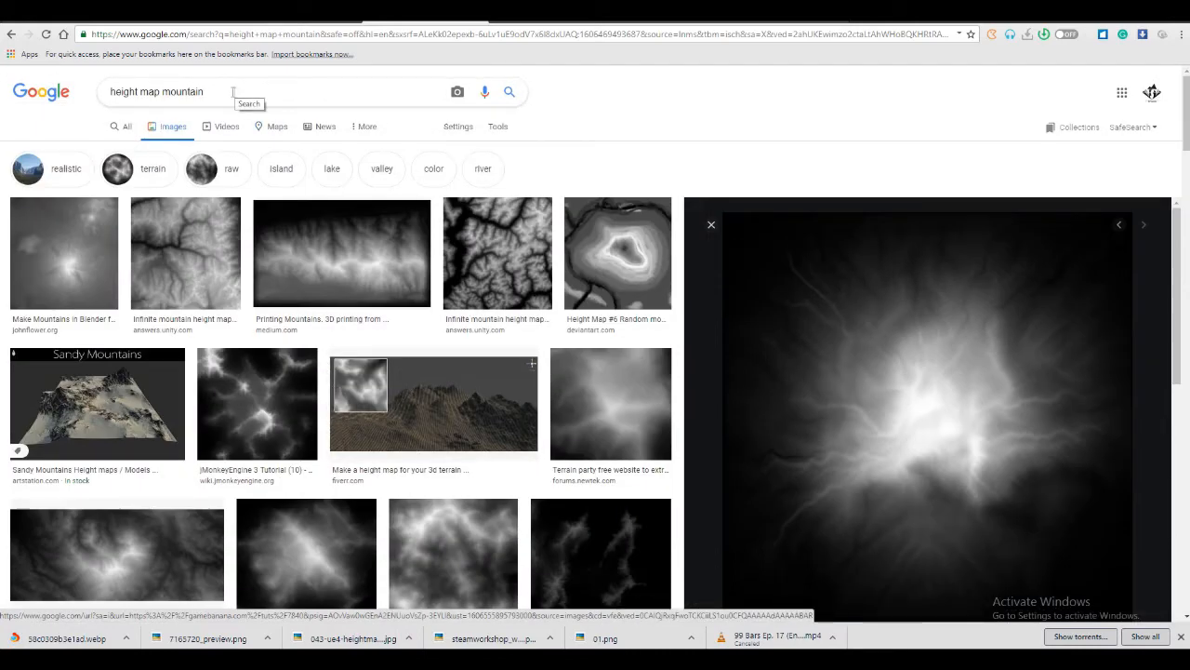
{"action": "double_click", "coordinate": [185, 95]}
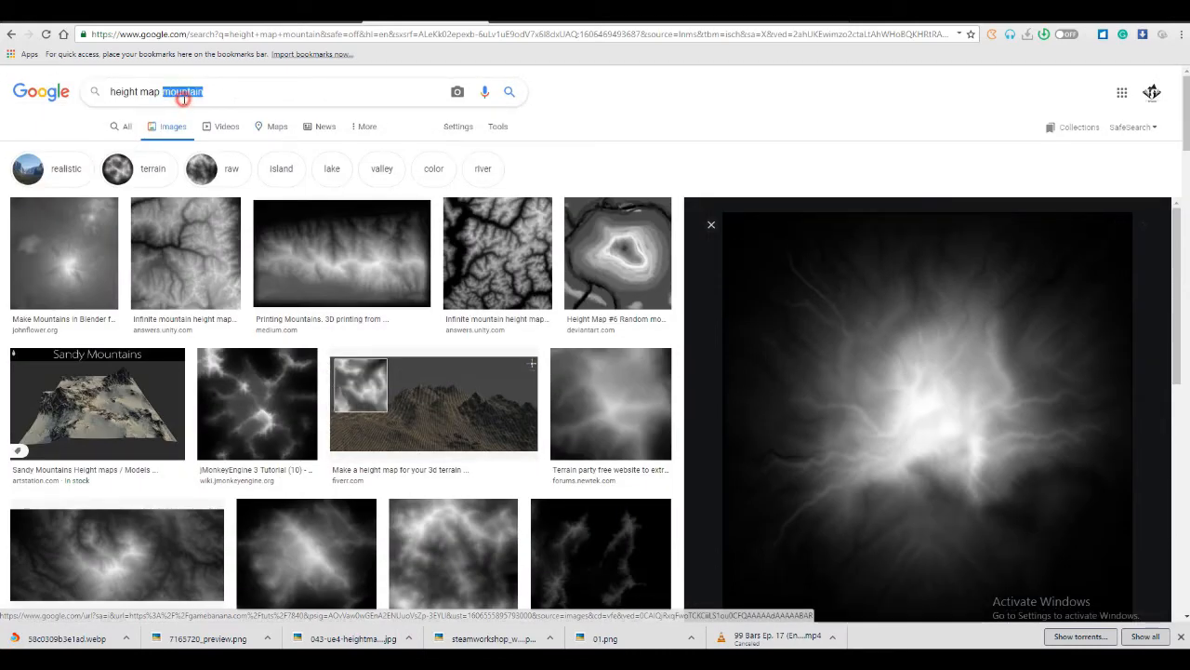
{"action": "type", "text": "valley"}
{"action": "key", "text": "Return"}
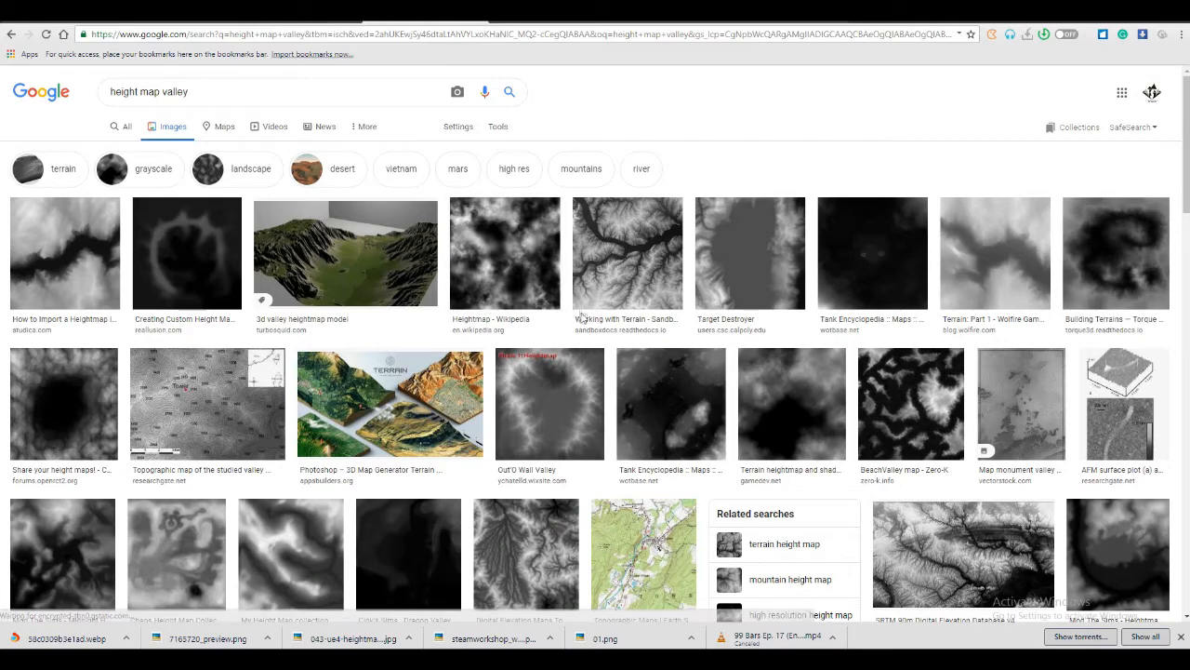
Open the Sandbox Docs "Working with Terrain" height map and save the image to disk
{"action": "left_click", "coordinate": [631, 284]}
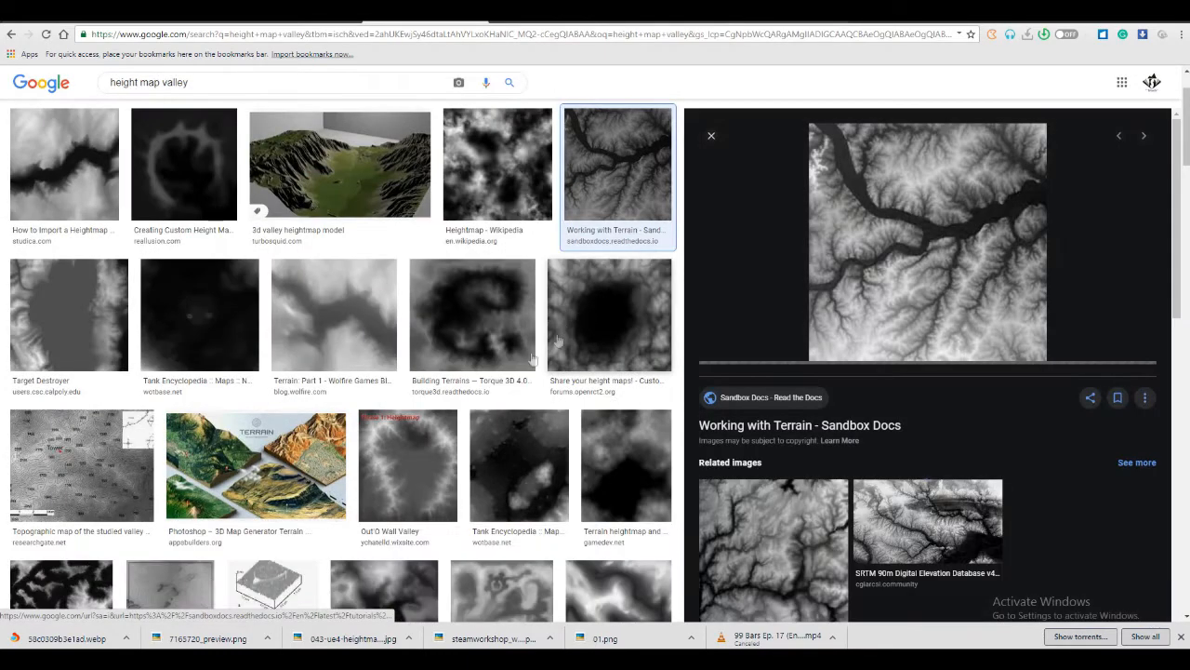
{"action": "right_click", "coordinate": [844, 266]}
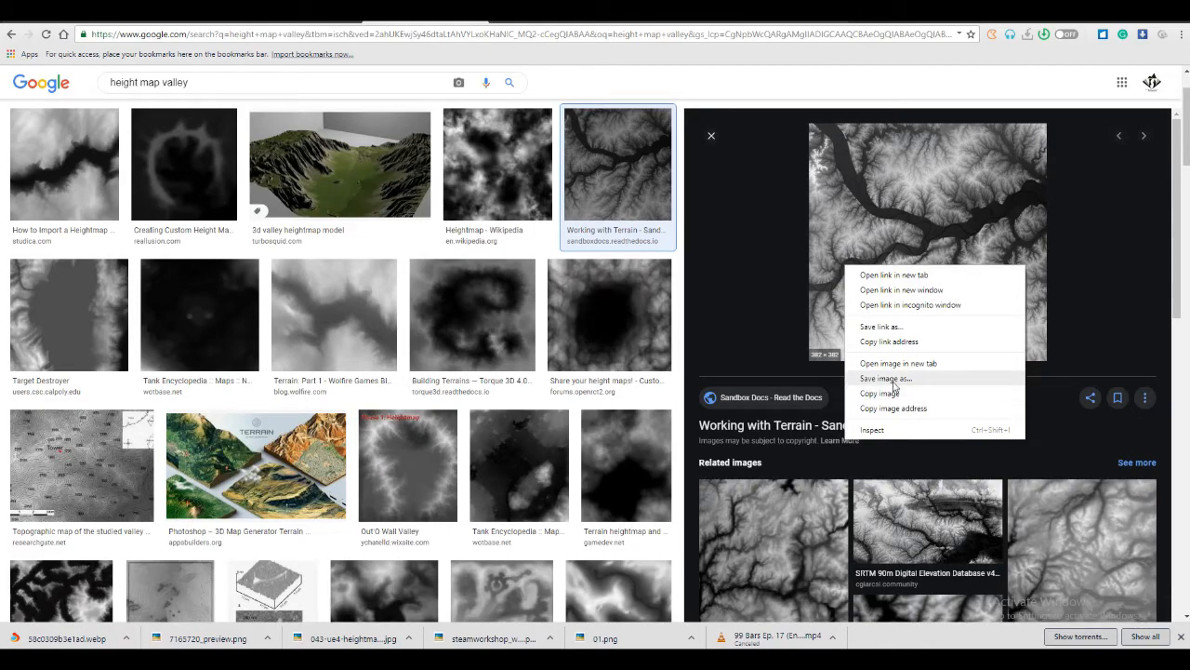
{"action": "left_click", "coordinate": [891, 378]}
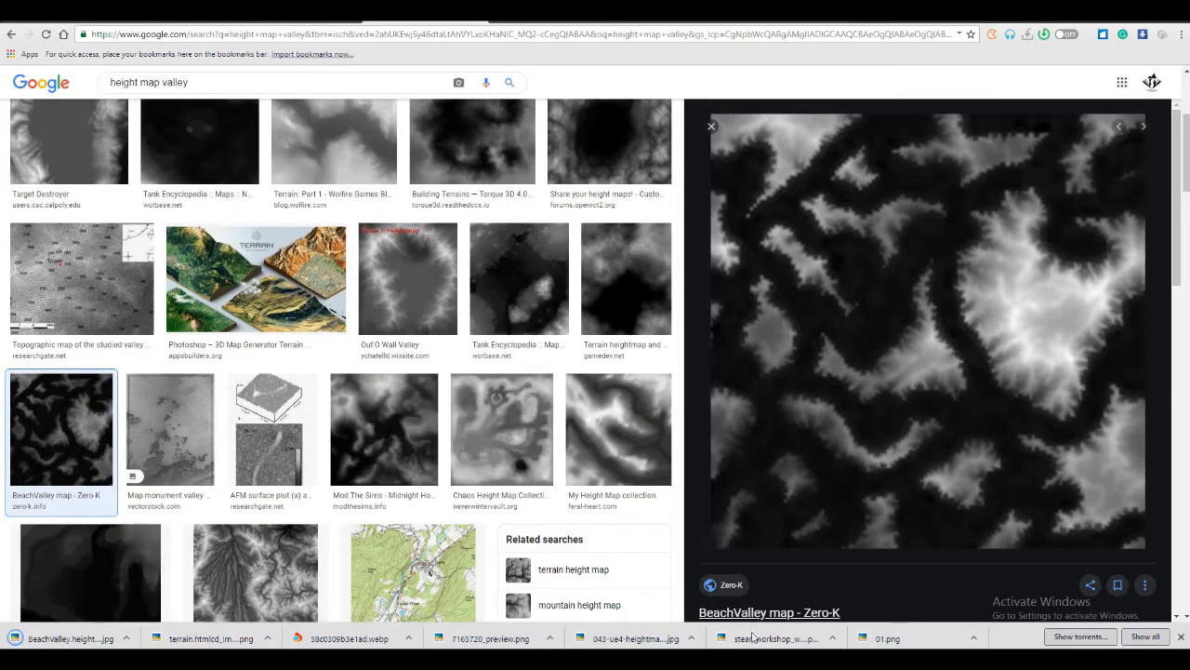
Switch to Adobe Photoshop CS6 and dismiss the notice about unsupported 3D graphics hardware
{"action": "right_click", "coordinate": [746, 660]}
{"action": "left_click", "coordinate": [746, 660]}
{"action": "mouse_move", "coordinate": [746, 660]}
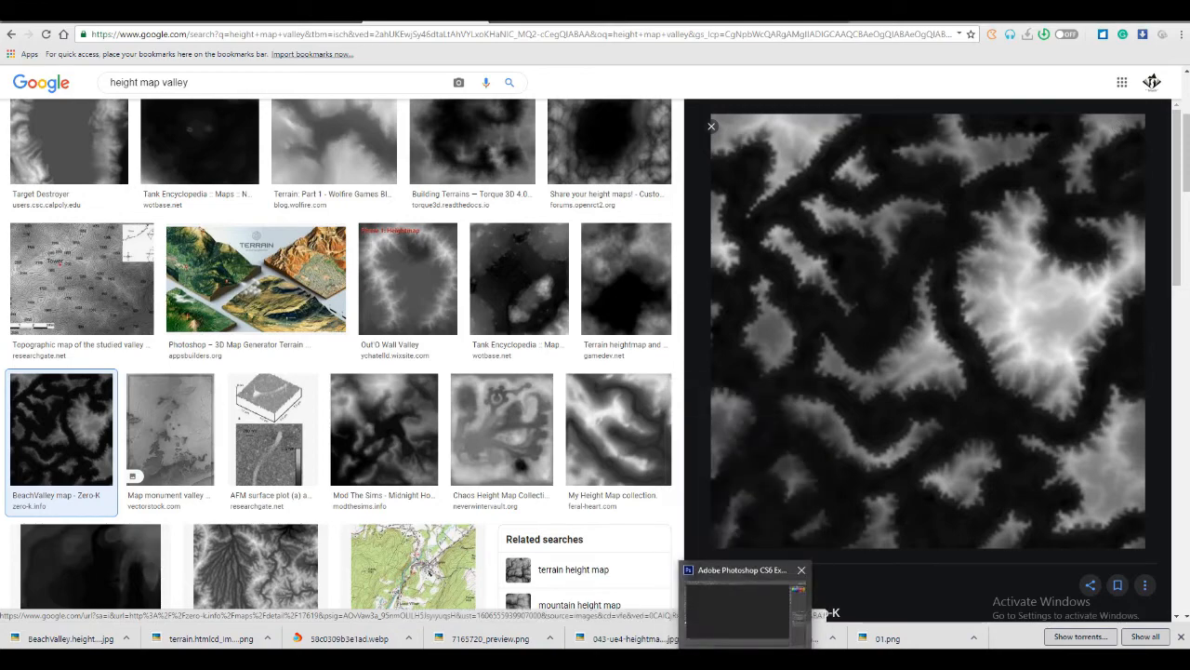
{"action": "left_click", "coordinate": [743, 604]}
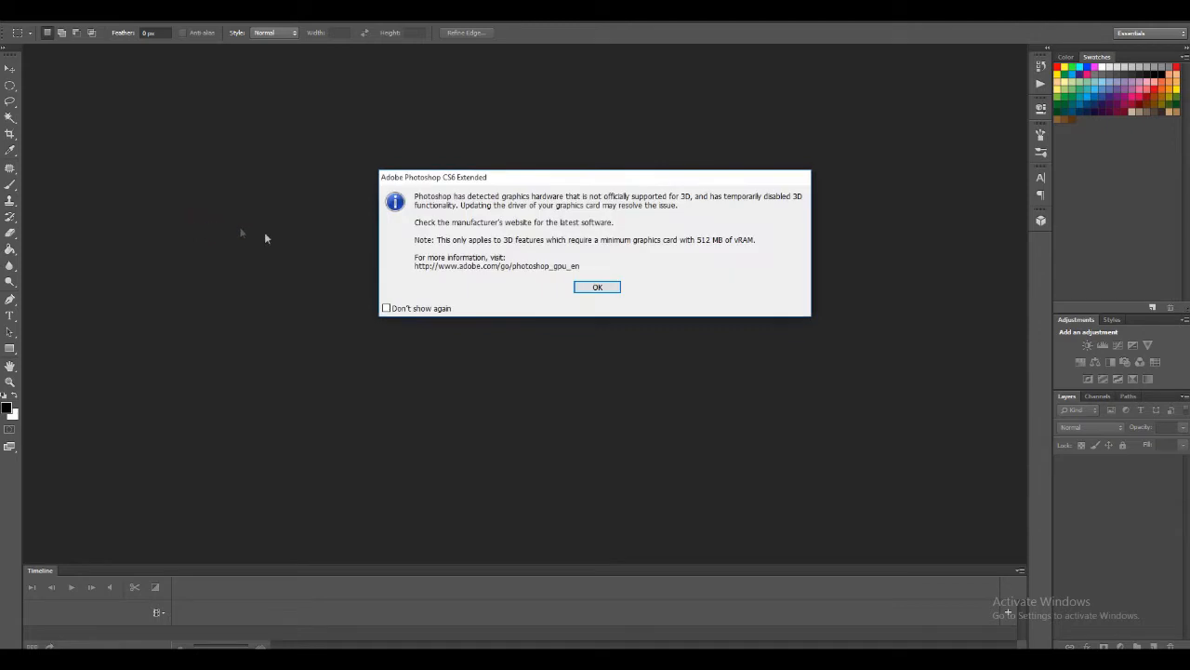
{"action": "left_click", "coordinate": [596, 288]}
Open 01.png, 043-ue4-heightmap-guide-02.jpg, 7165720_preview.png, BeachValley.heightmap.jpg, and the steamworkshop and terrain PNG files together from the Pictures library, and bring 01.png to the front
{"action": "key", "text": "ctrl+o"}
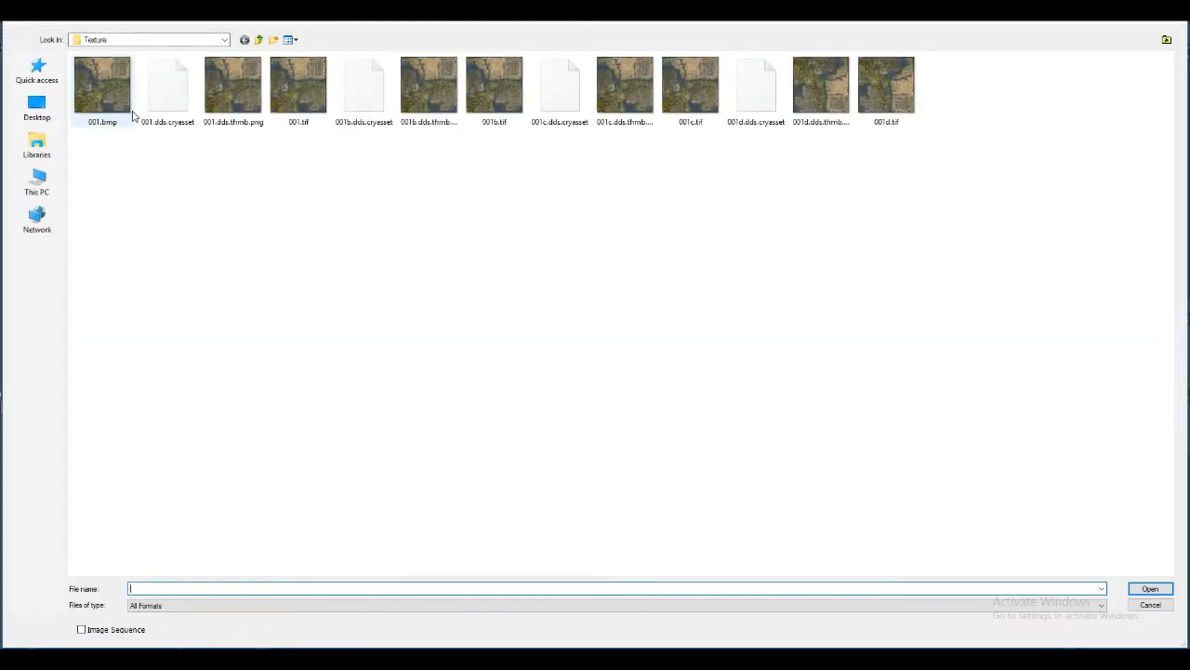
{"action": "left_click", "coordinate": [35, 144]}
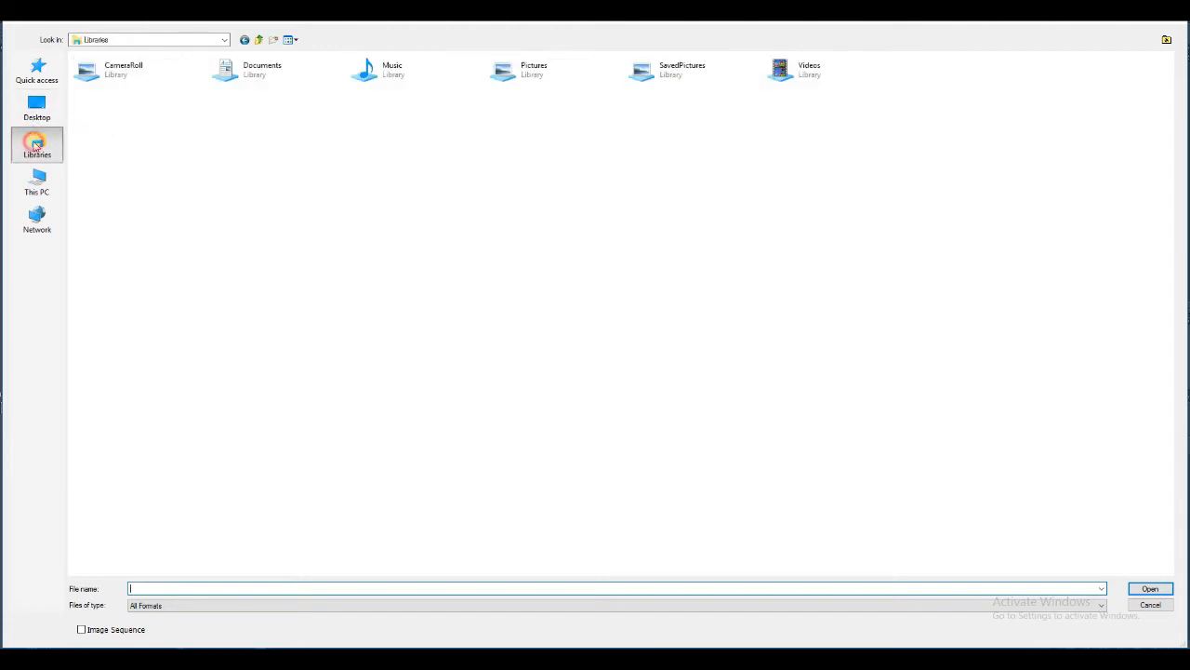
{"action": "double_click", "coordinate": [526, 70]}
{"action": "left_click_drag", "start_coordinate": [492, 154], "coordinate": [584, 93]}
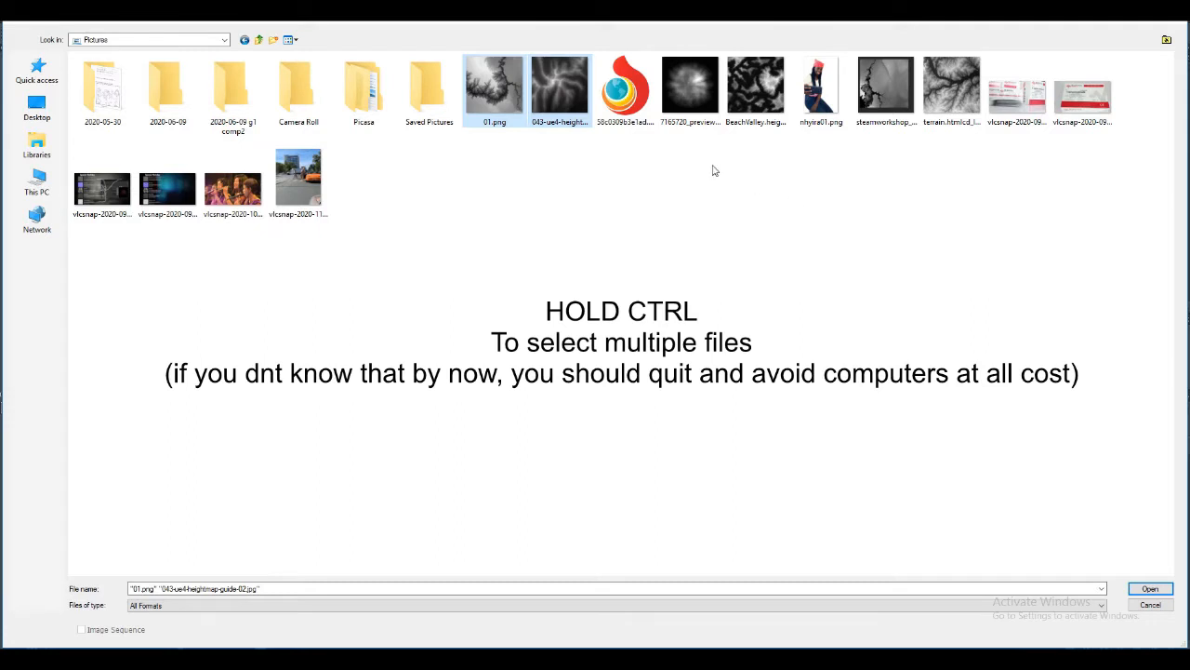
{"action": "left_click_drag", "start_coordinate": [676, 146], "coordinate": [758, 116]}
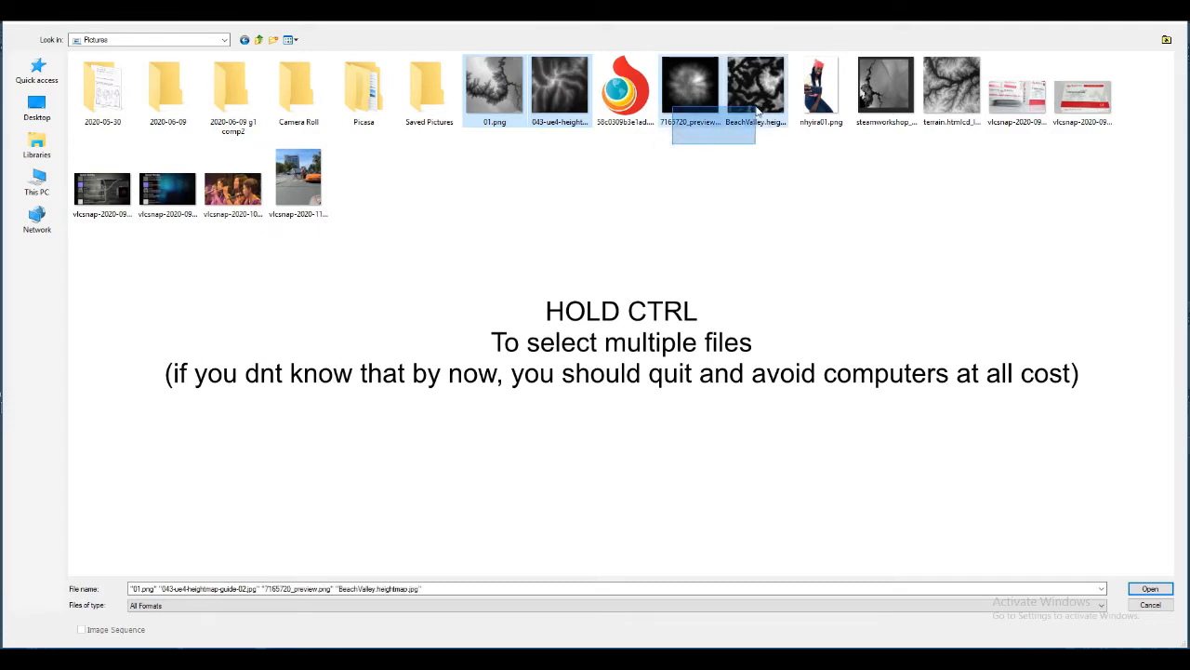
{"action": "left_click_drag", "start_coordinate": [869, 175], "coordinate": [984, 58]}
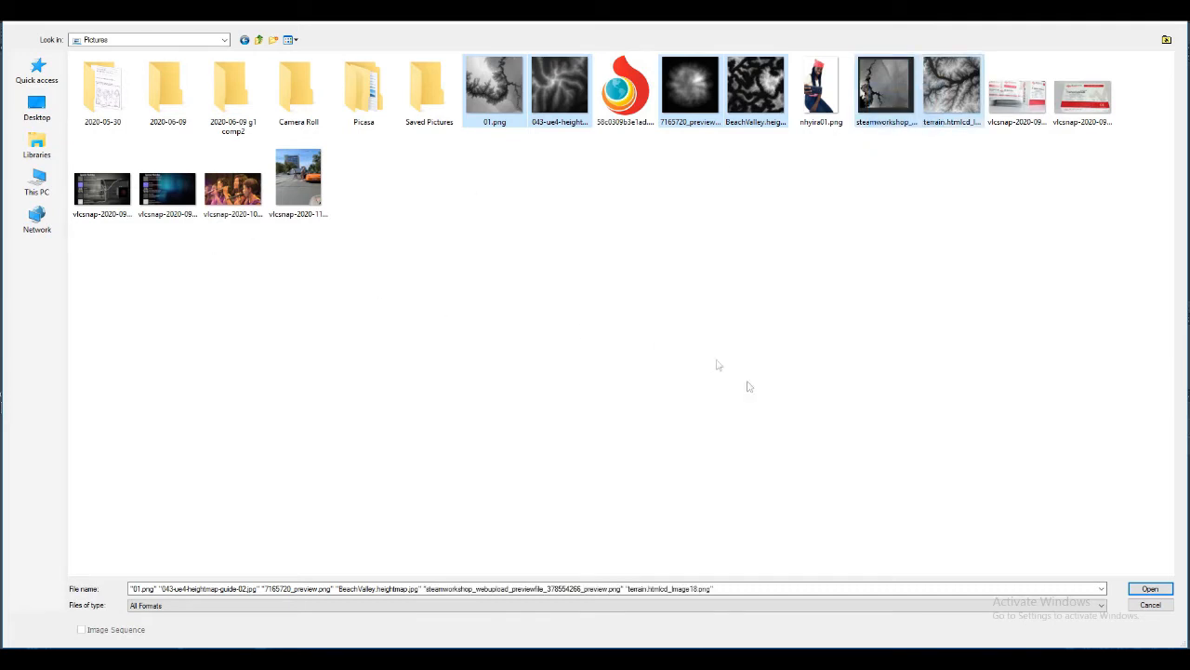
{"action": "left_click", "coordinate": [1150, 589]}
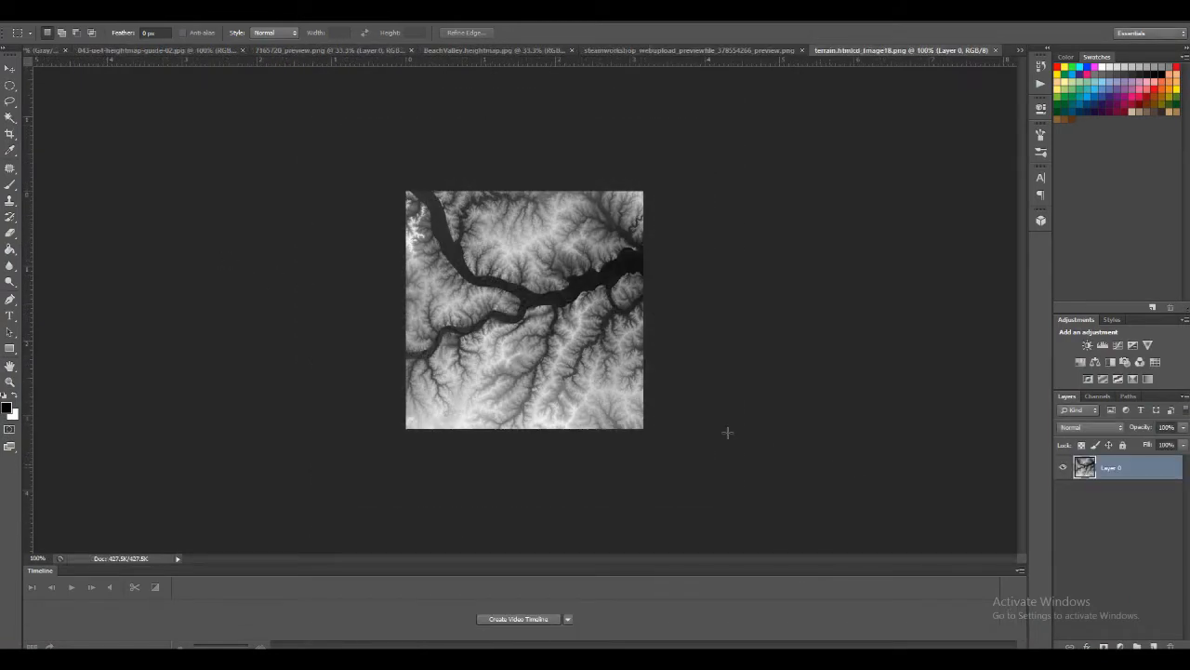
{"action": "left_click", "coordinate": [58, 50]}
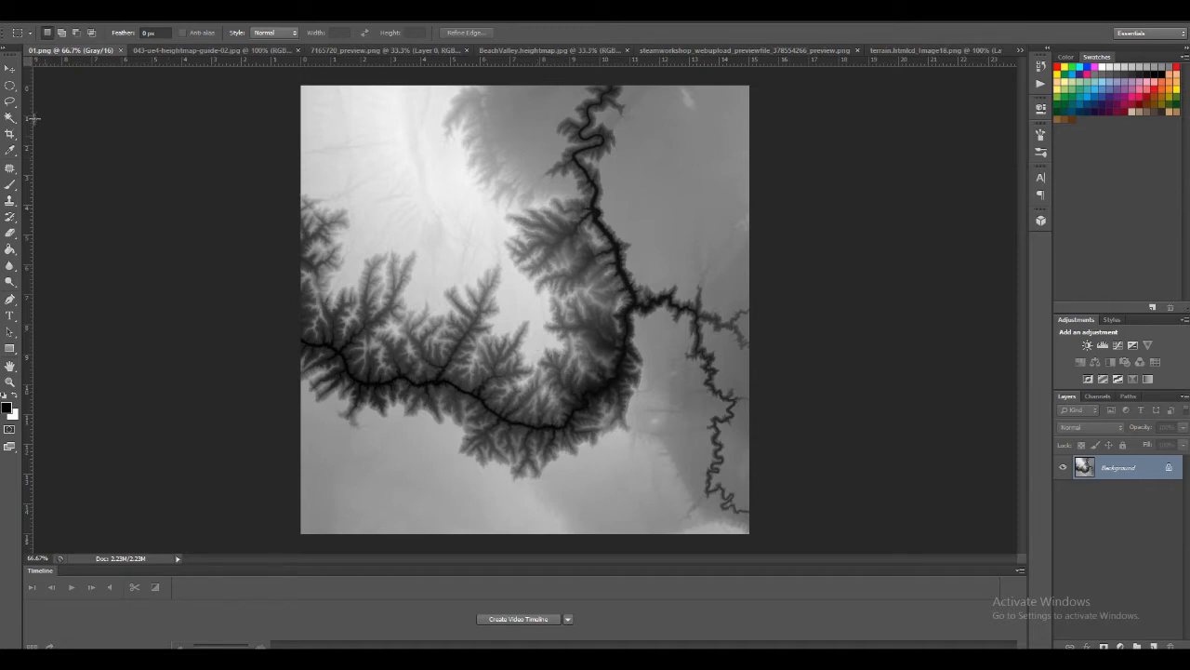
Draw a large circular selection over the centre of the 01.png height map with the Elliptical Marquee tool
{"action": "left_click", "coordinate": [12, 86]}
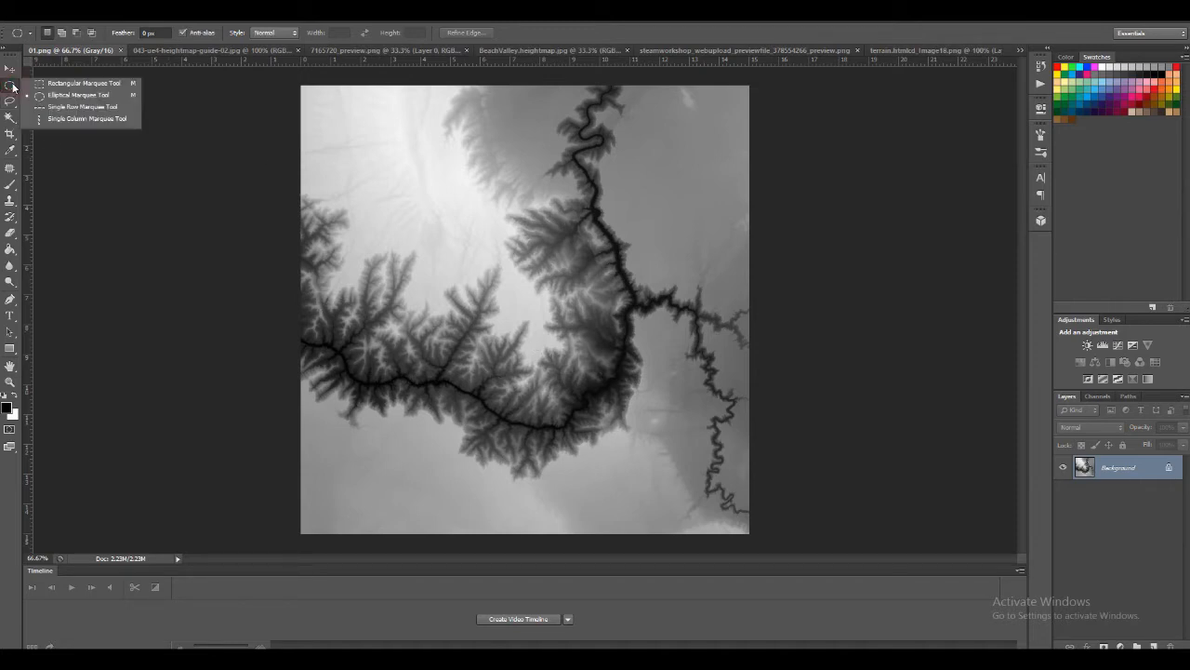
{"action": "left_click", "coordinate": [52, 95]}
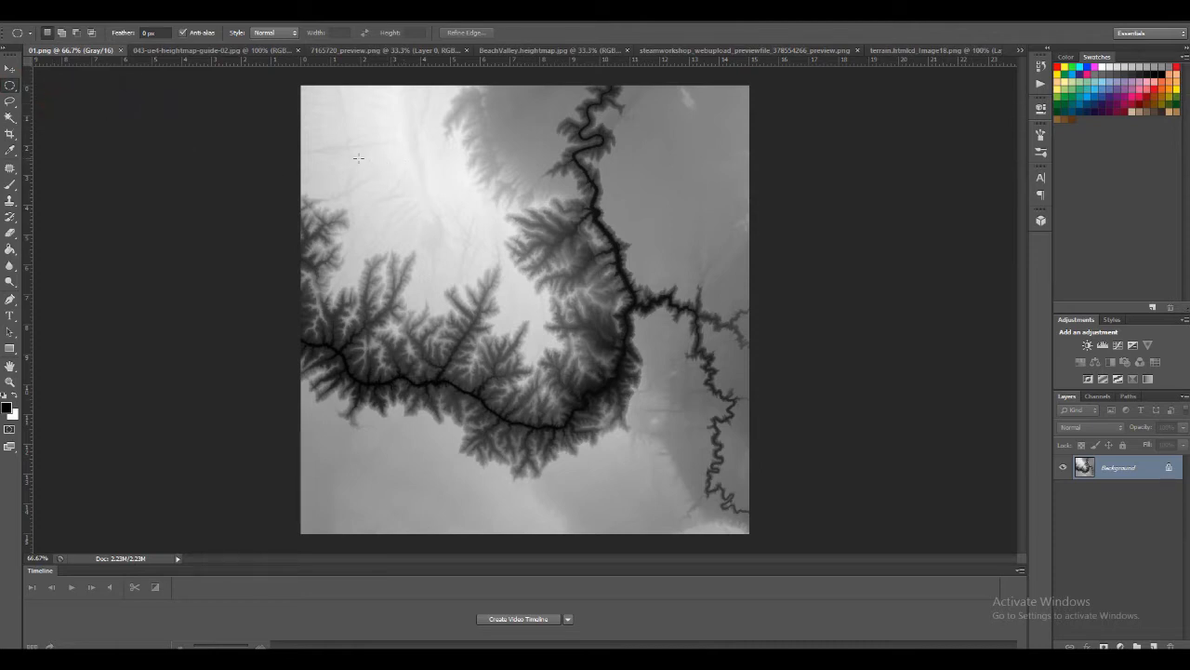
{"action": "left_click_drag", "start_coordinate": [350, 131], "coordinate": [749, 630]}
{"action": "left_click_drag", "start_coordinate": [570, 446], "coordinate": [548, 432]}
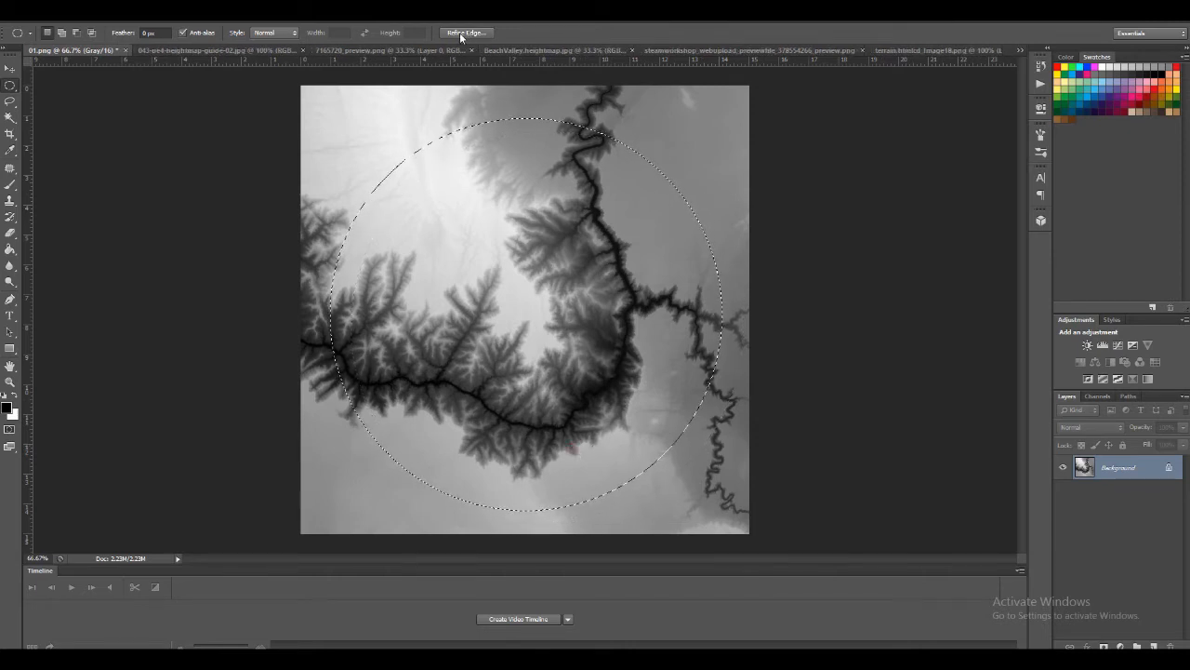
Start Refine Edge on the circular selection and preview it in the On Black view mode
{"action": "left_click", "coordinate": [462, 34]}
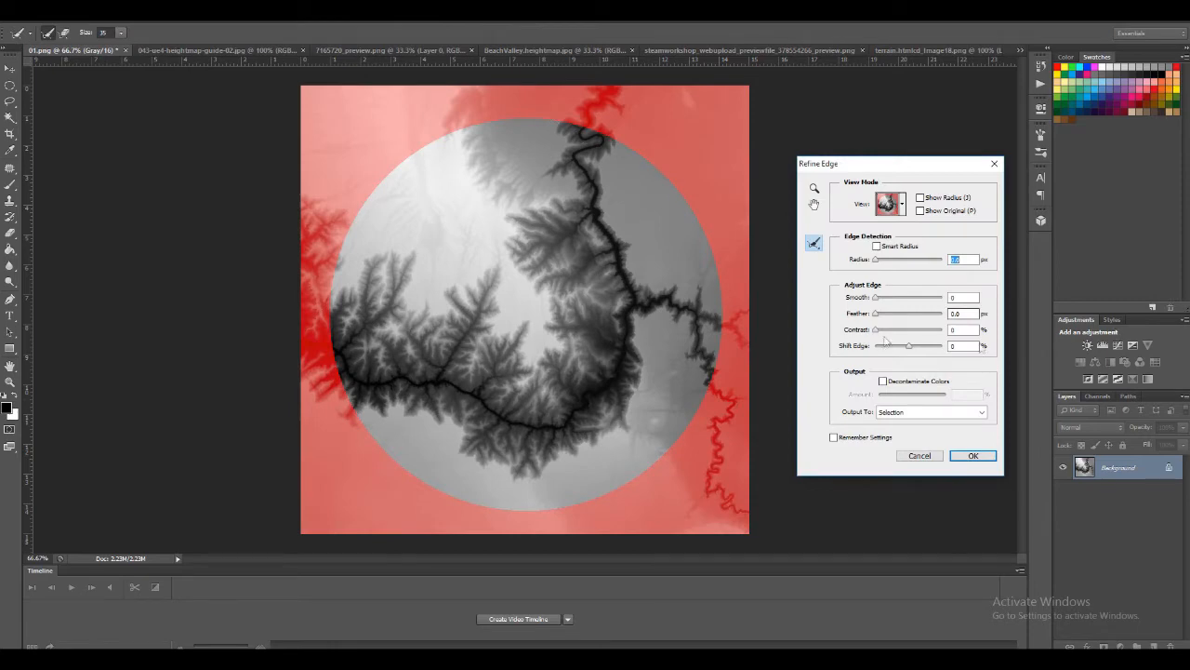
{"action": "left_click", "coordinate": [901, 213]}
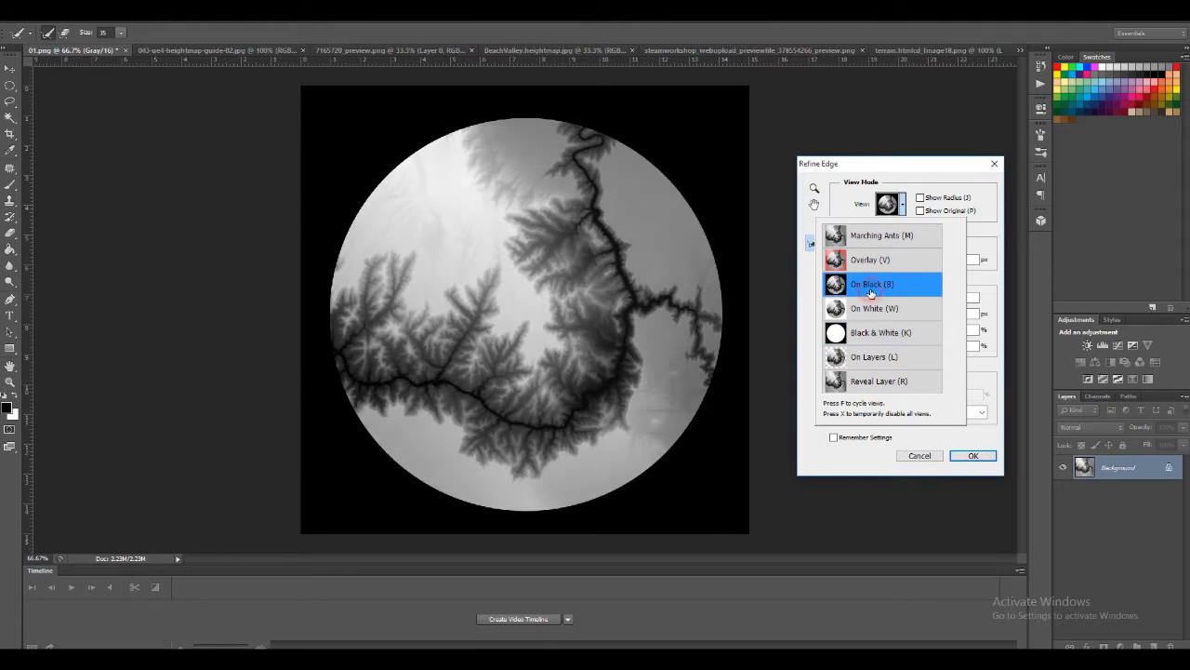
{"action": "left_click", "coordinate": [903, 14]}
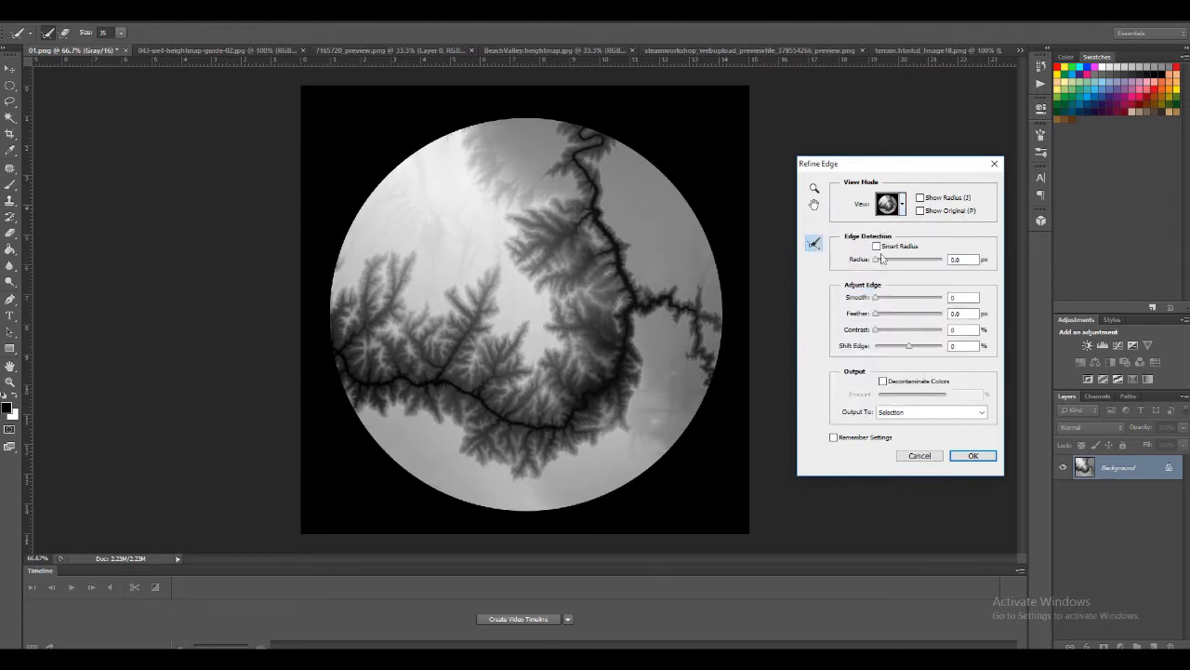
Feather the circular selection heavily into a soft fade, set its Shift Edge to -16%, and apply the refinement
{"action": "left_click", "coordinate": [873, 316]}
{"action": "left_click_drag", "start_coordinate": [899, 321], "coordinate": [900, 321]}
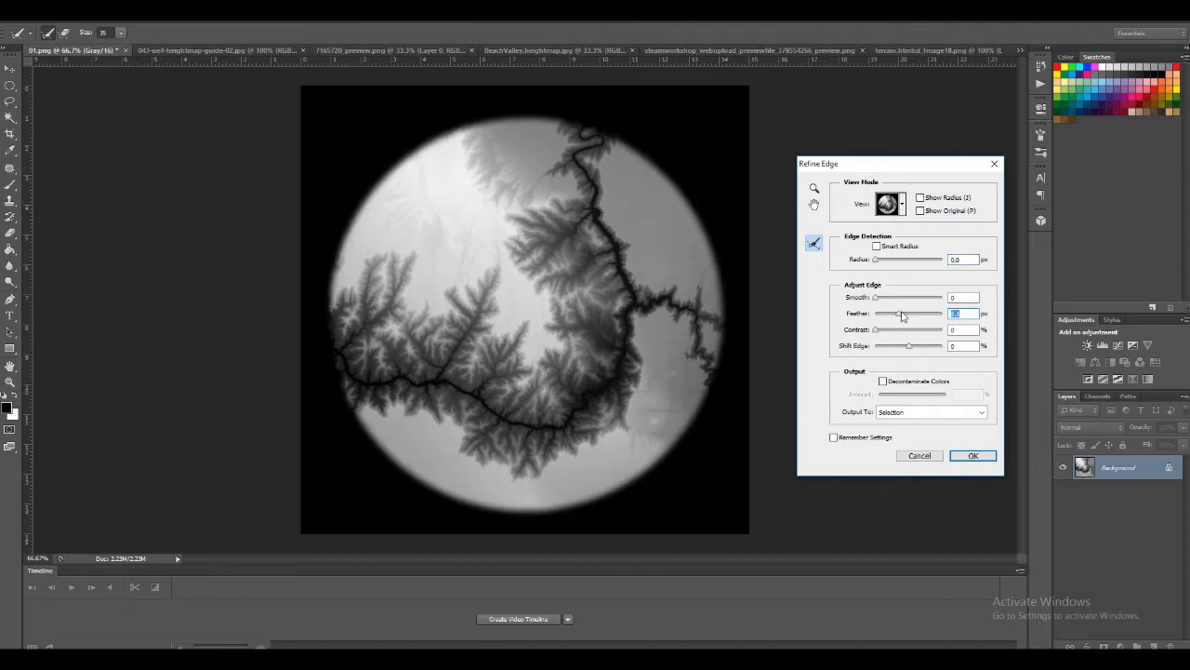
{"action": "left_click_drag", "start_coordinate": [899, 318], "coordinate": [898, 318]}
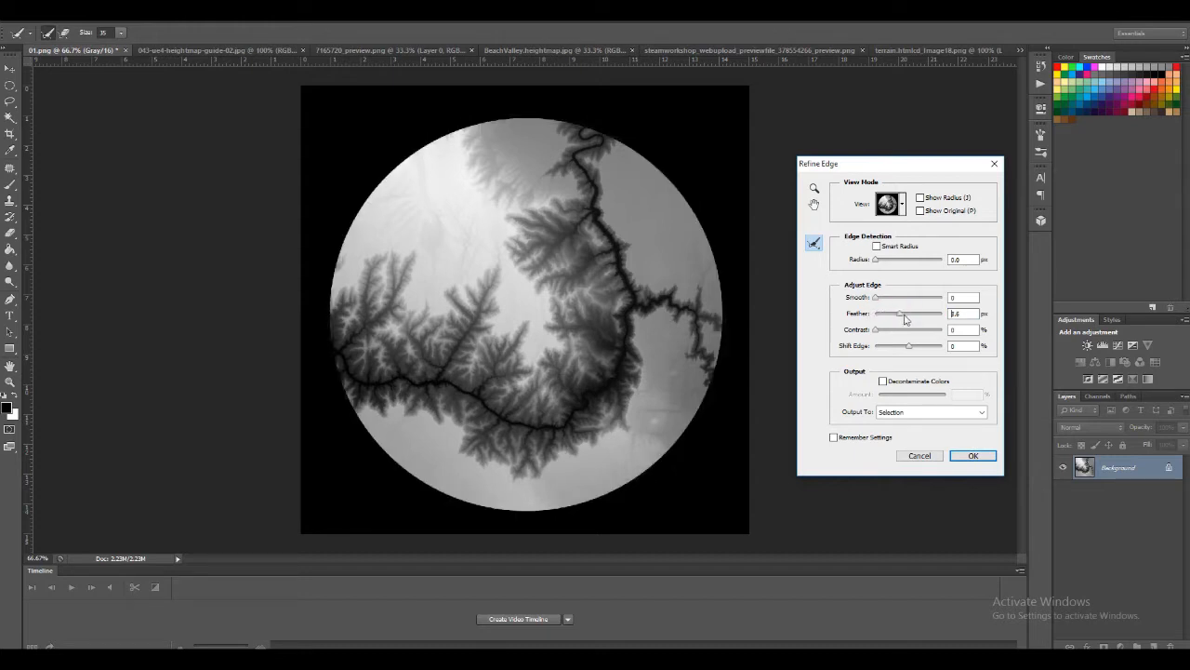
{"action": "left_click_drag", "start_coordinate": [919, 321], "coordinate": [917, 321]}
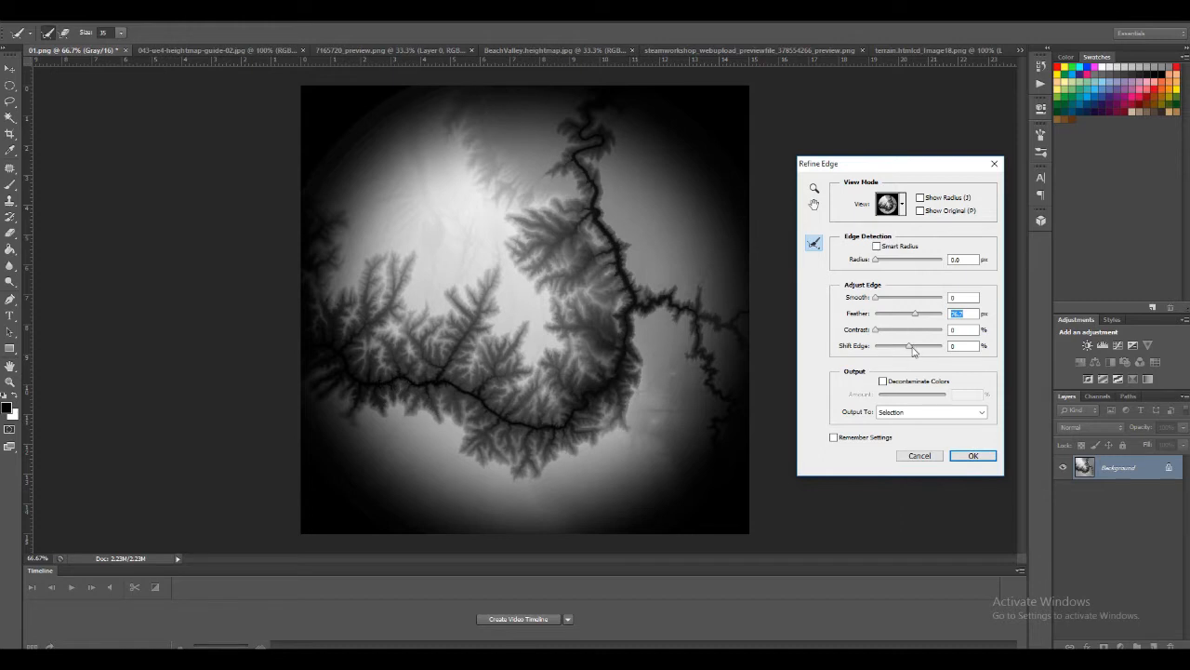
{"action": "left_click_drag", "start_coordinate": [909, 349], "coordinate": [906, 350]}
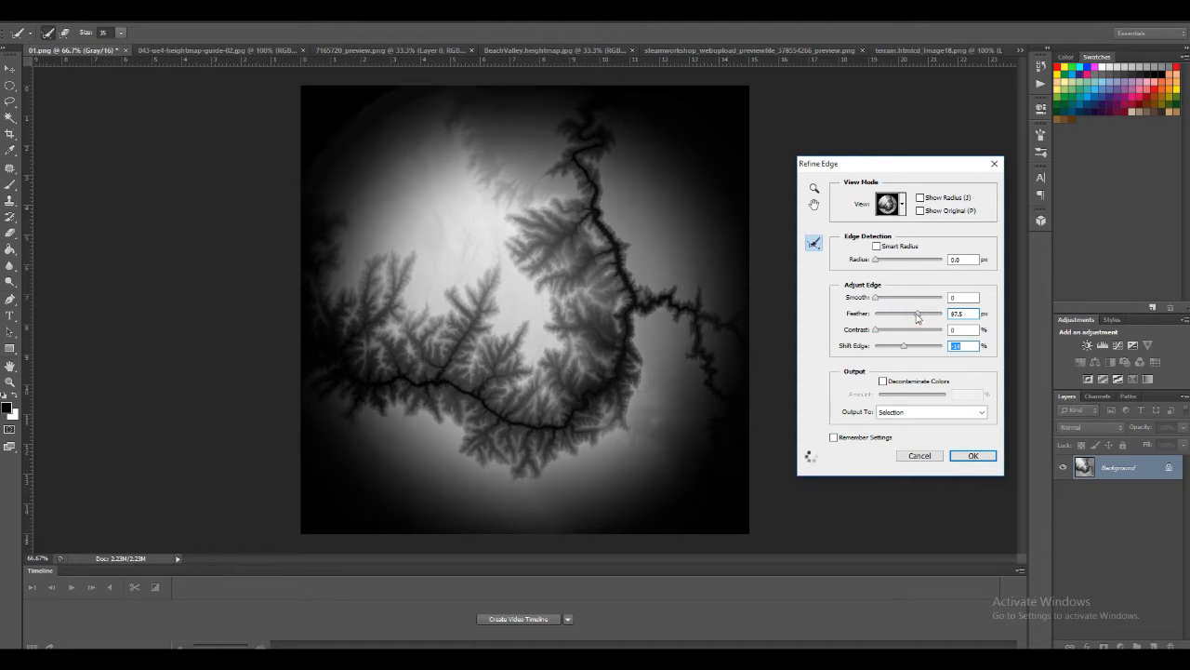
{"action": "left_click_drag", "start_coordinate": [917, 319], "coordinate": [911, 319]}
{"action": "left_click", "coordinate": [912, 317]}
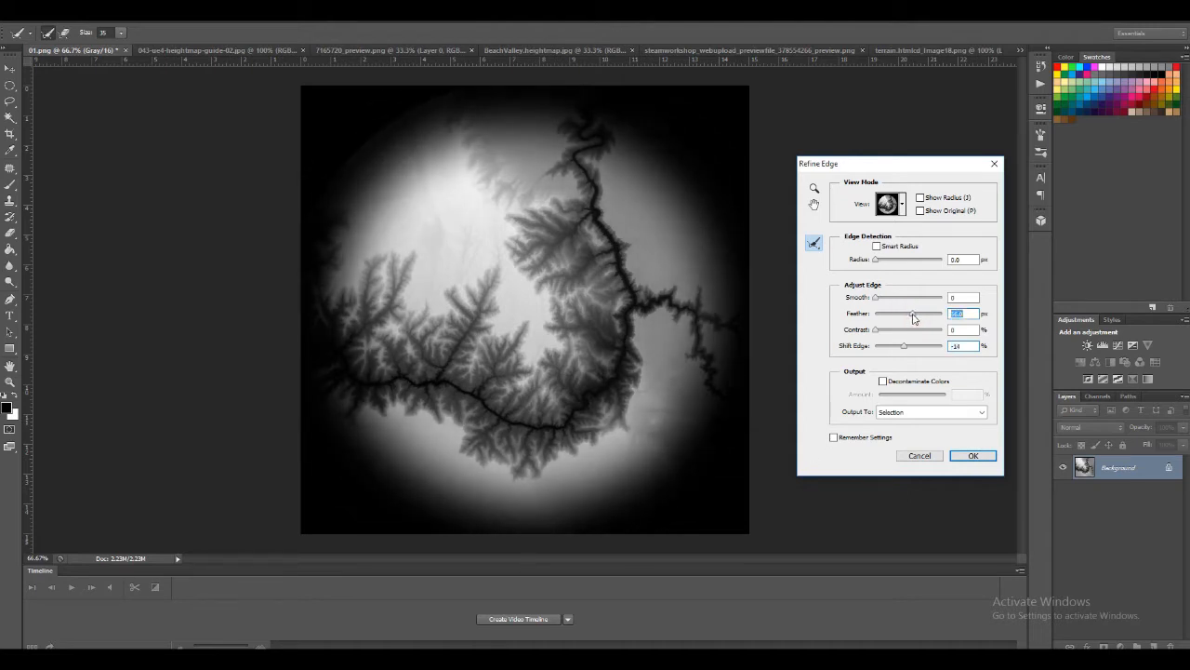
{"action": "left_click", "coordinate": [968, 456]}
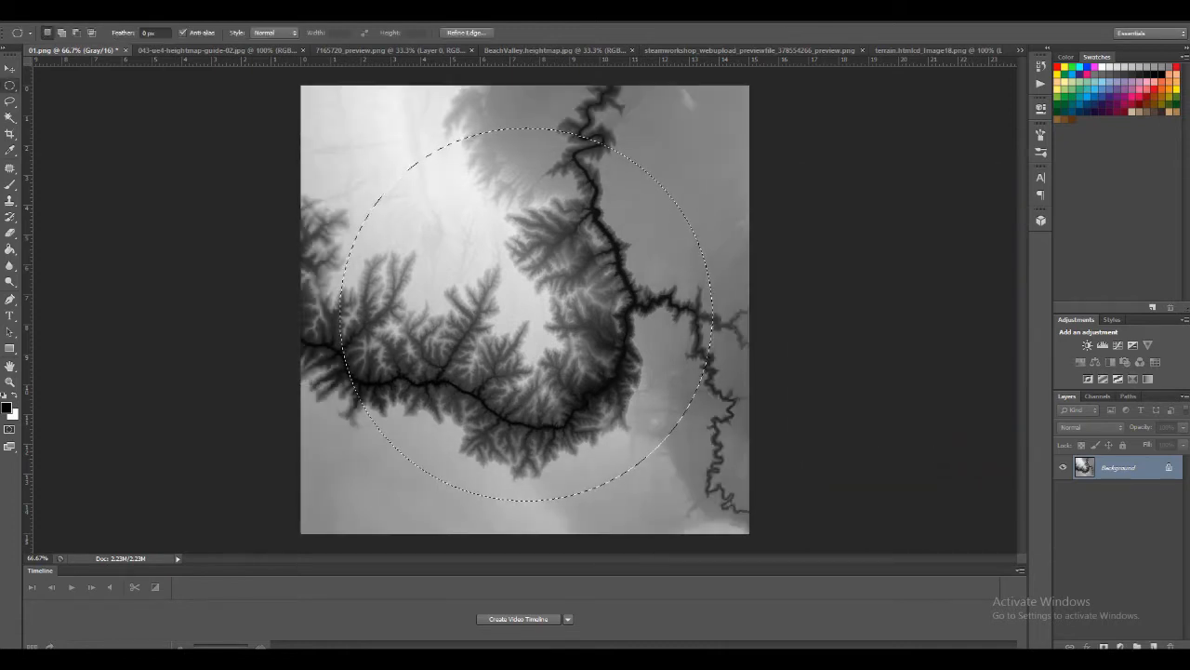
Define the refined selection as a brush preset named "Bio01" and close 01.png without saving changes
{"action": "left_click", "coordinate": [53, 15]}
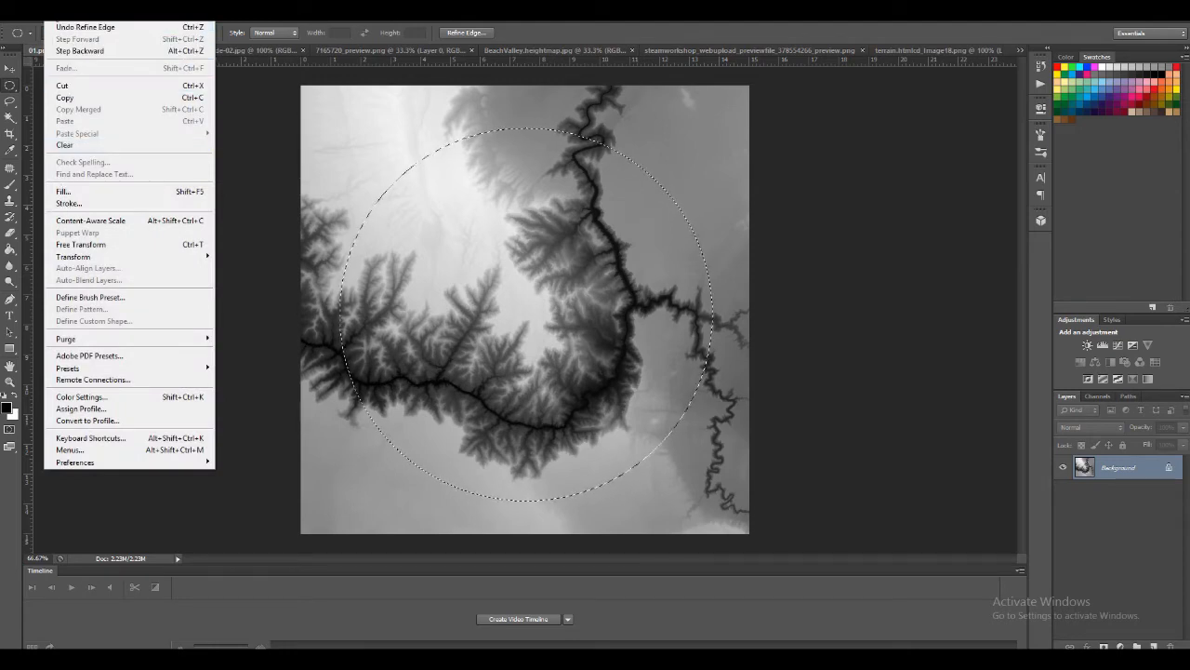
{"action": "left_click", "coordinate": [86, 296]}
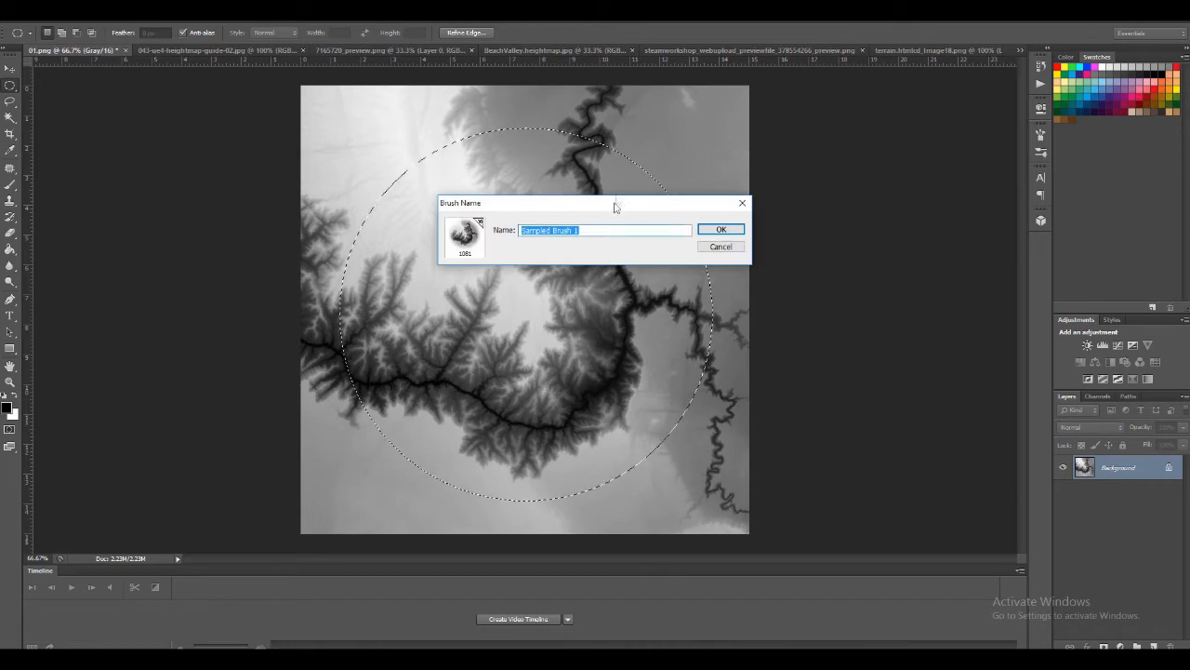
{"action": "mouse_move", "coordinate": [612, 205]}
{"action": "left_mouse_down"}
{"action": "mouse_move", "coordinate": [781, 282]}
{"action": "mouse_move", "coordinate": [785, 311]}
{"action": "left_mouse_up"}
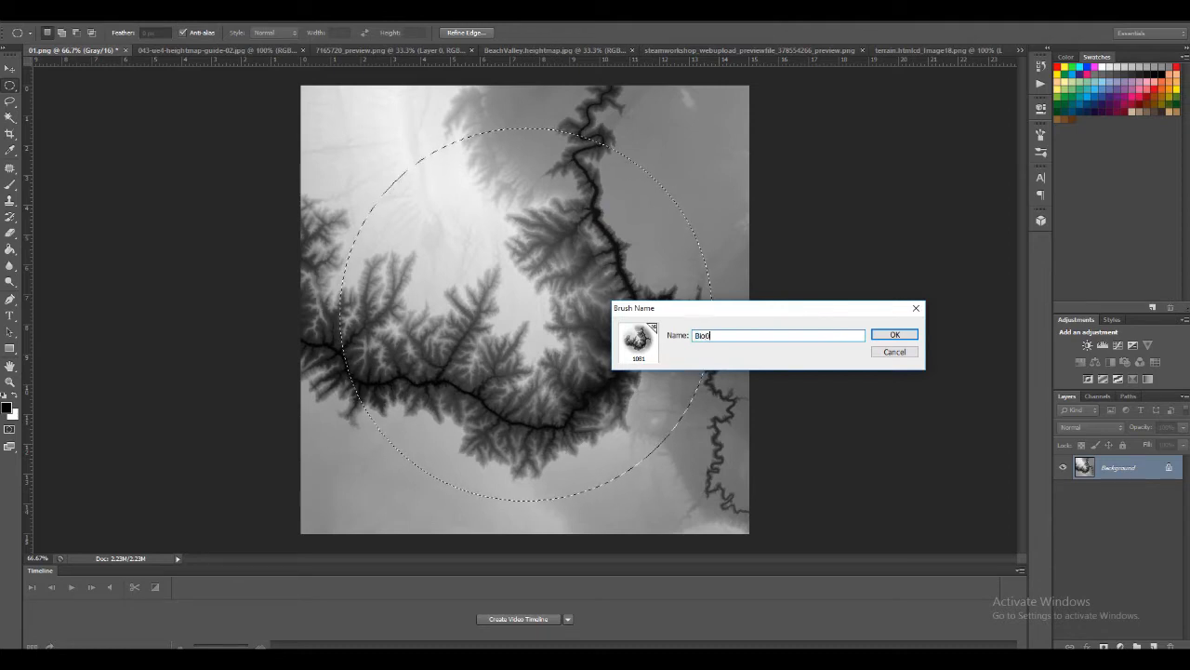
{"action": "left_click", "coordinate": [885, 336]}
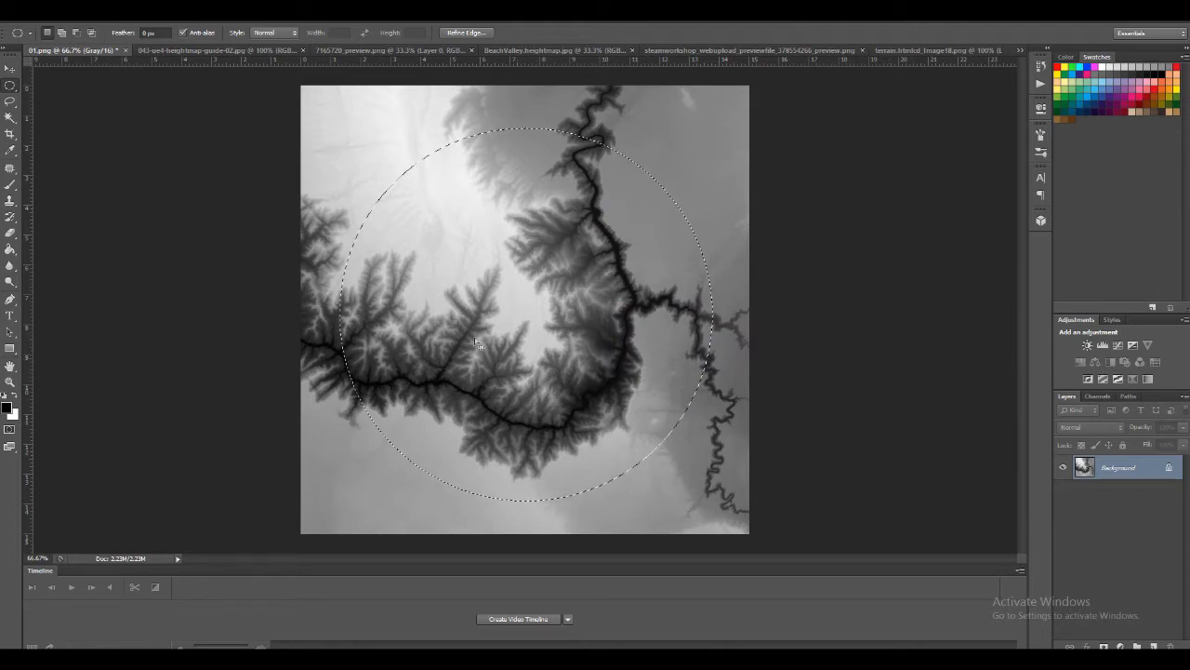
{"action": "left_click", "coordinate": [126, 50]}
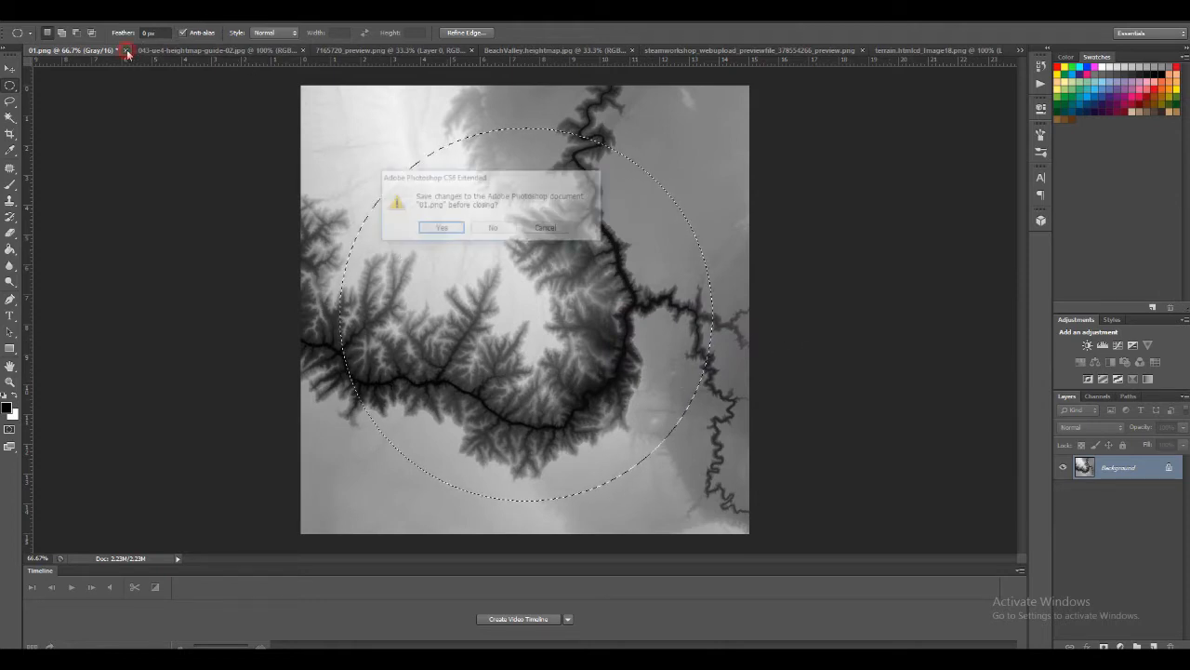
{"action": "left_click", "coordinate": [486, 229]}
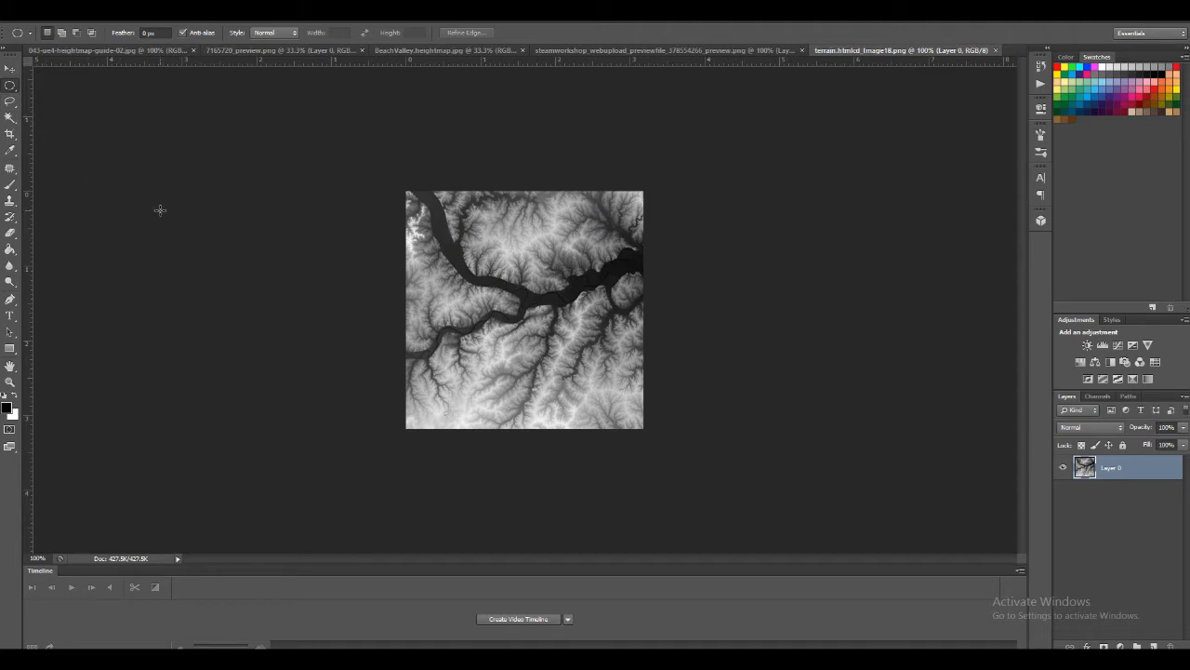
{"action": "left_click_drag", "start_coordinate": [425, 213], "coordinate": [630, 512]}
{"action": "left_click", "coordinate": [12, 88]}
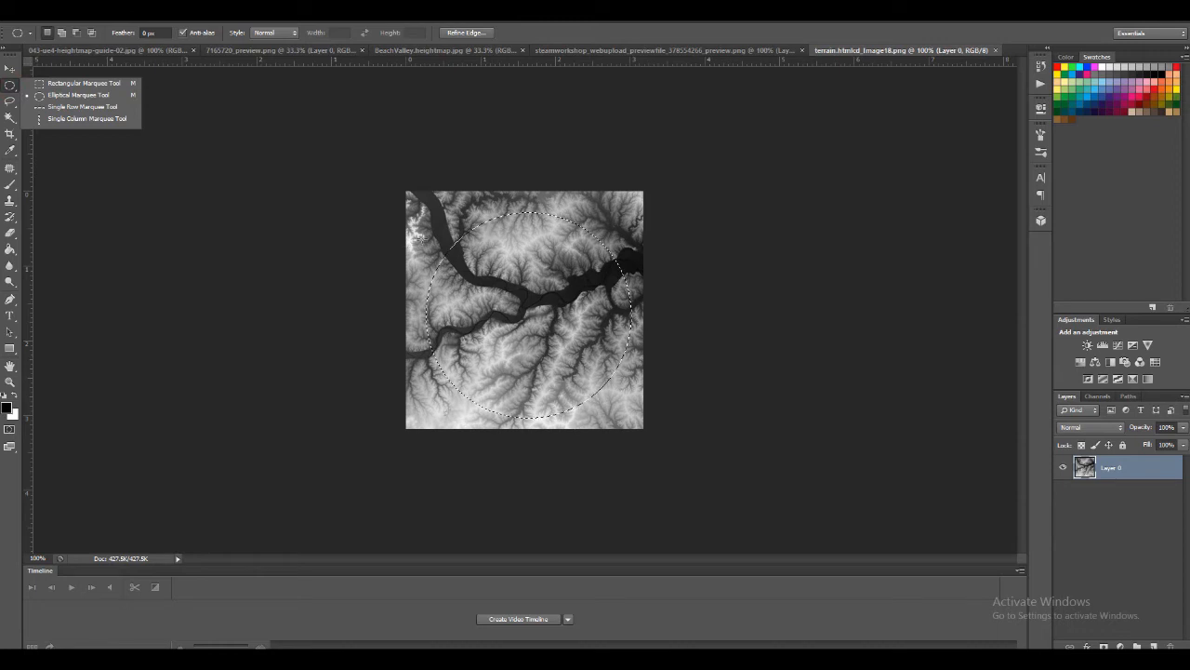
{"action": "left_click_drag", "start_coordinate": [424, 216], "coordinate": [578, 422]}
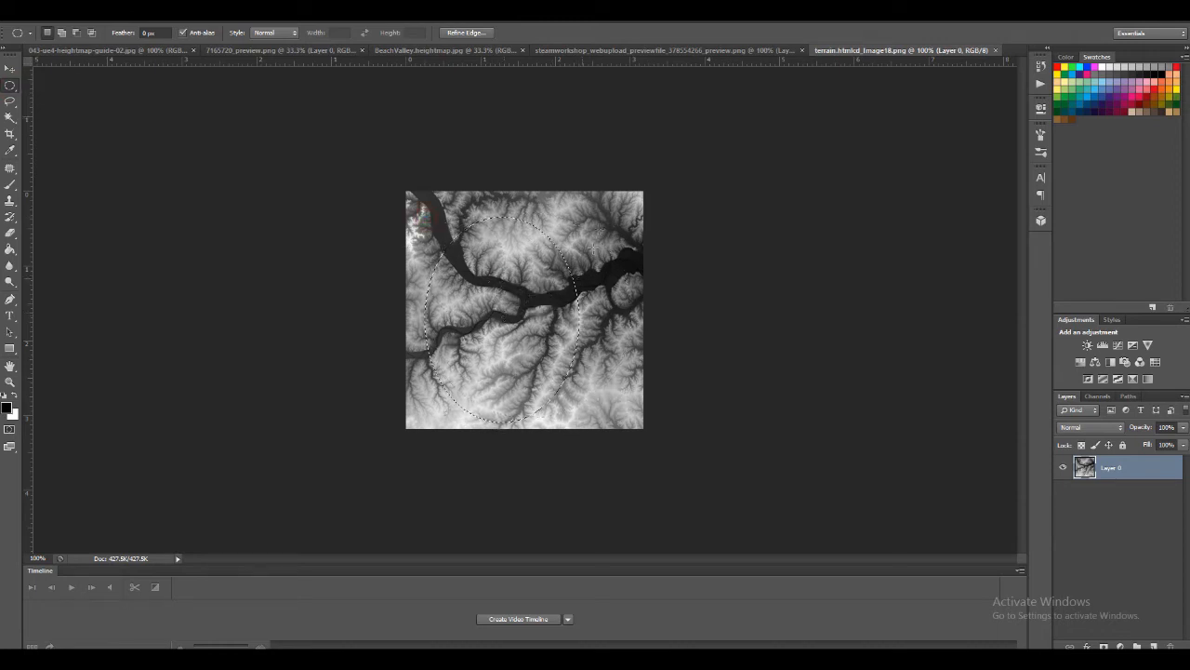
Build an irregular rounded selection over most of the terrain height map by adding several overlapping ellipses together
{"action": "left_click_drag", "start_coordinate": [439, 330], "coordinate": [441, 330]}
{"action": "left_click_drag", "start_coordinate": [493, 390], "coordinate": [436, 290]}
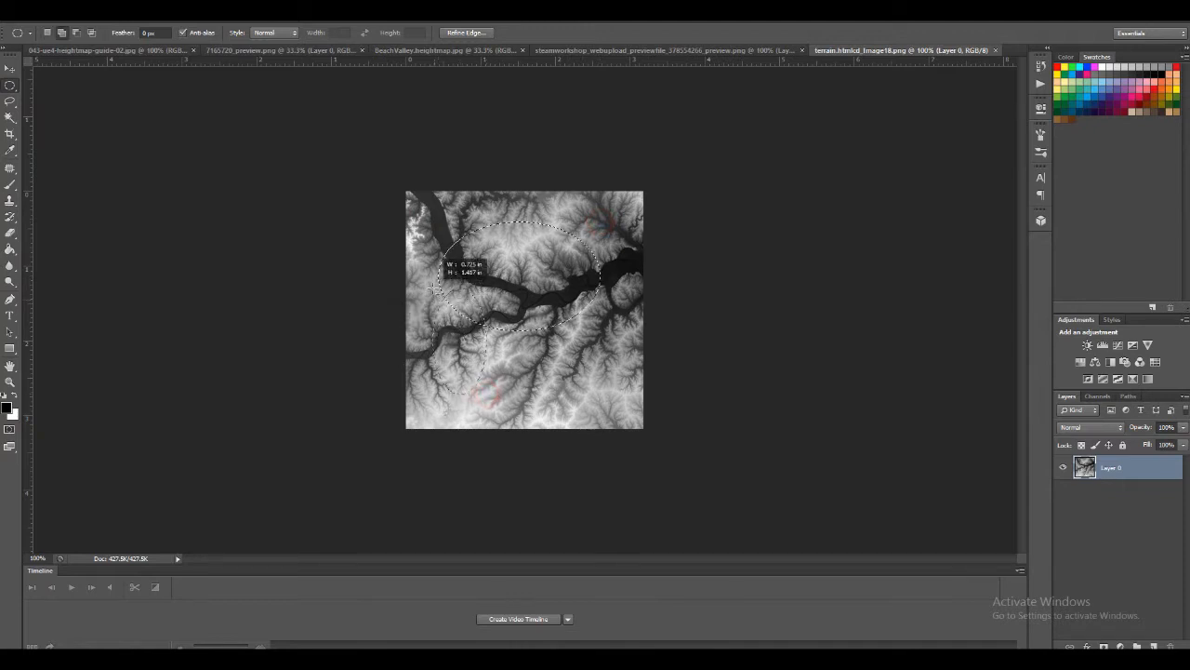
{"action": "left_click_drag", "start_coordinate": [587, 406], "coordinate": [484, 307]}
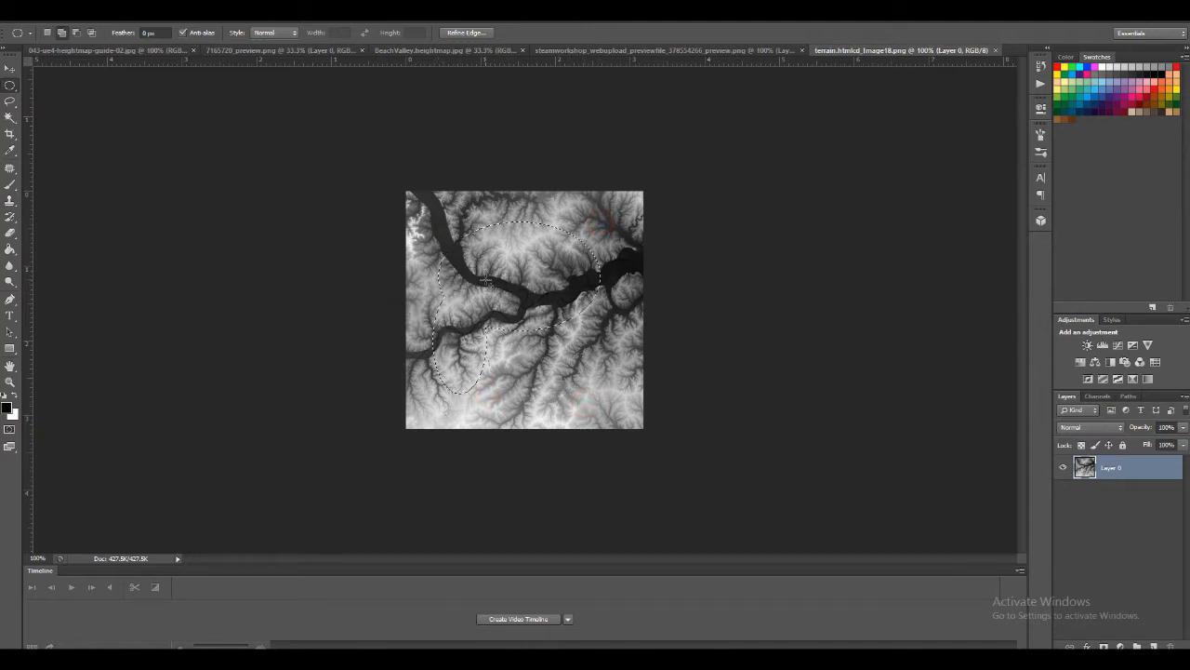
{"action": "left_click_drag", "start_coordinate": [631, 232], "coordinate": [553, 365]}
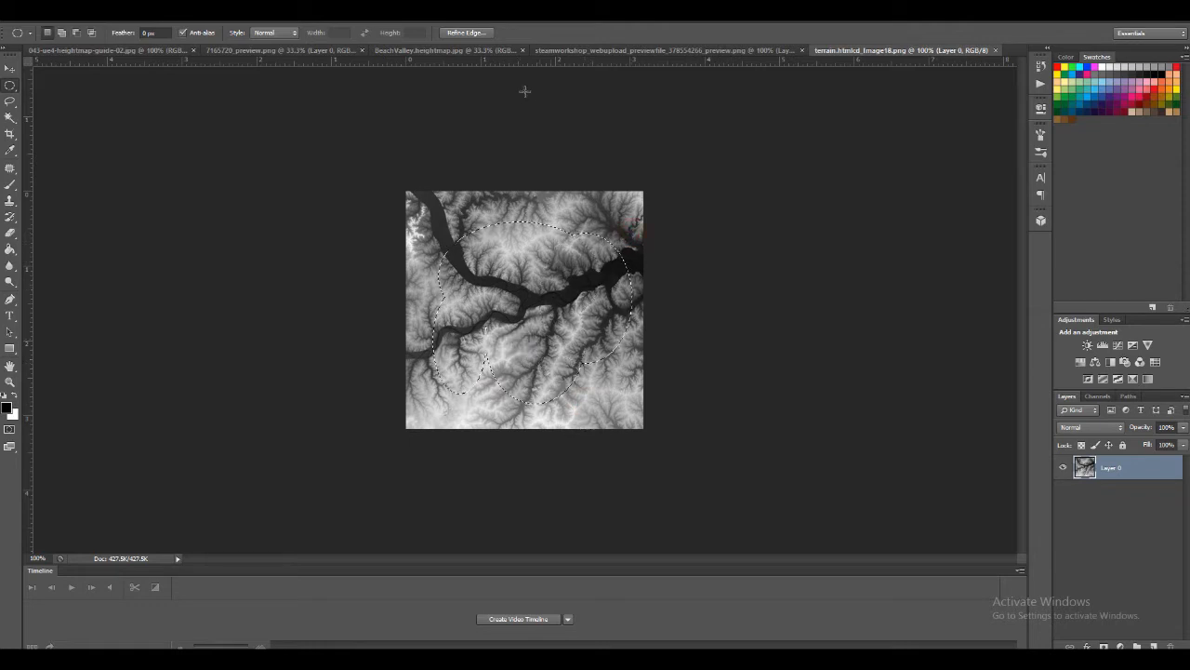
Feather the combined selection's edge with Refine Edge, adjust its Shift Edge, and apply the refinement
{"action": "left_click", "coordinate": [472, 33]}
{"action": "left_click_drag", "start_coordinate": [877, 314], "coordinate": [909, 313]}
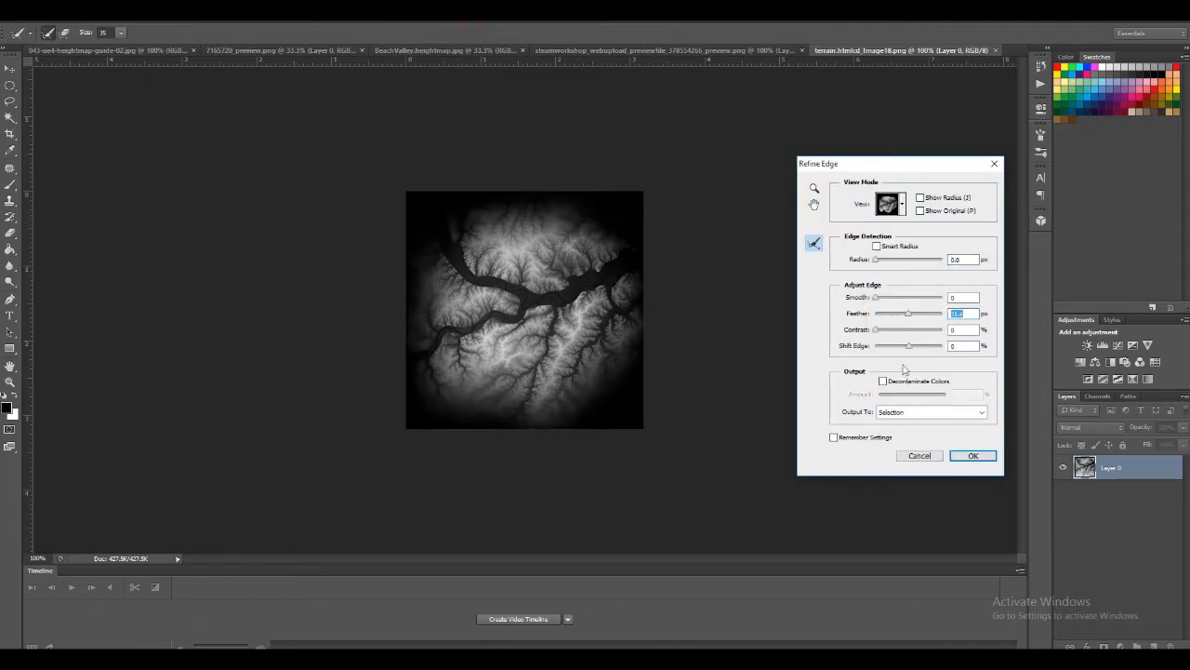
{"action": "left_click", "coordinate": [909, 347]}
{"action": "left_click", "coordinate": [976, 456]}
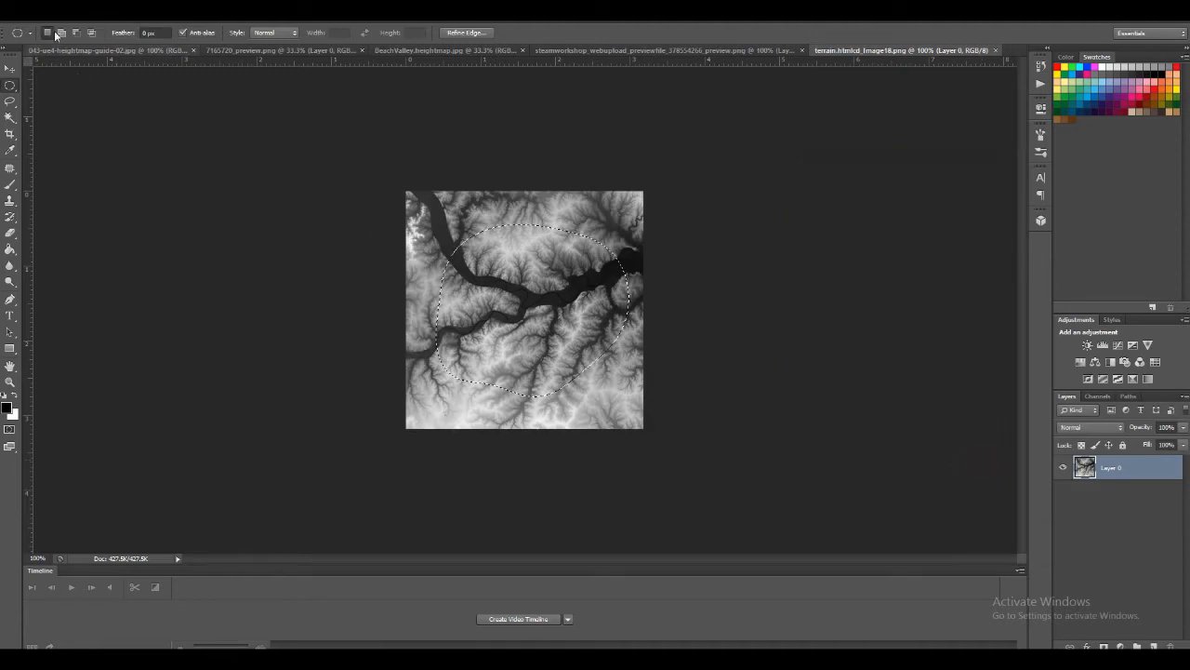
Define the refined terrain selection as a brush preset named "Bio02"
{"action": "left_click", "coordinate": [53, 20]}
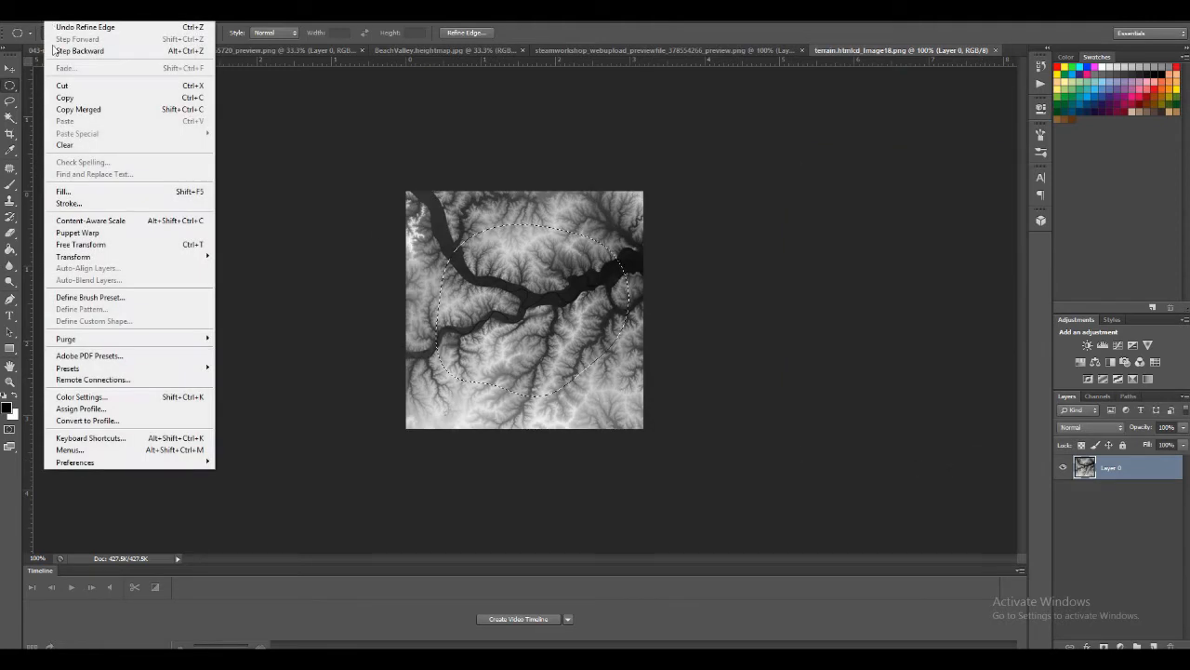
{"action": "left_click", "coordinate": [78, 309]}
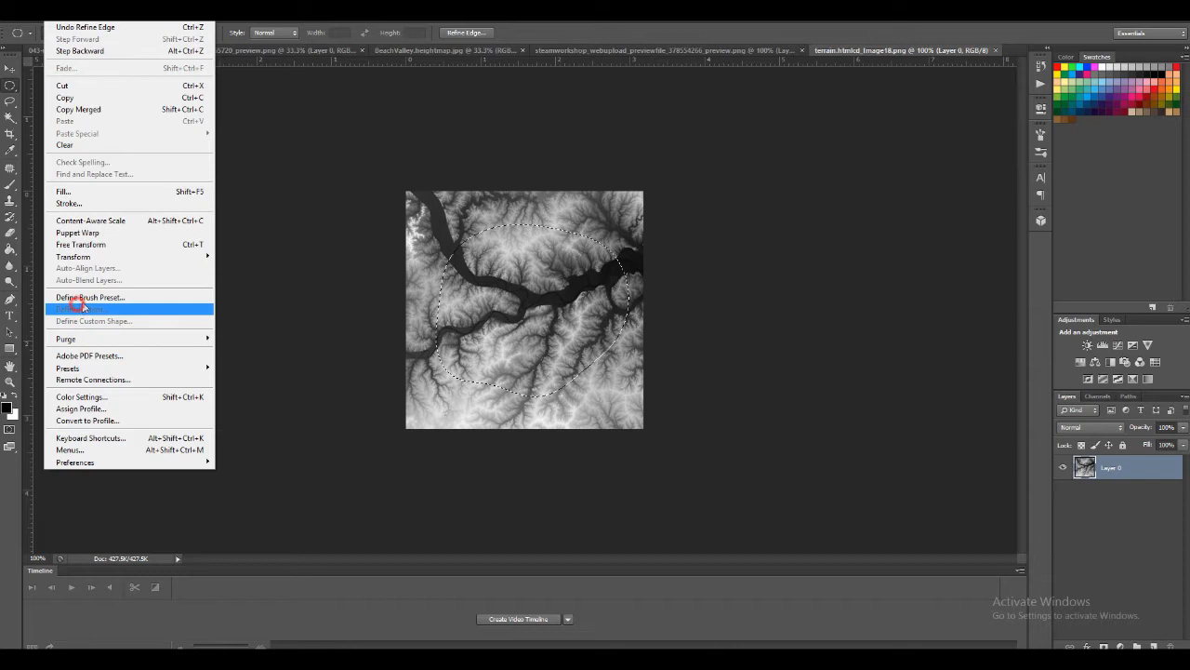
{"action": "left_click", "coordinate": [82, 298]}
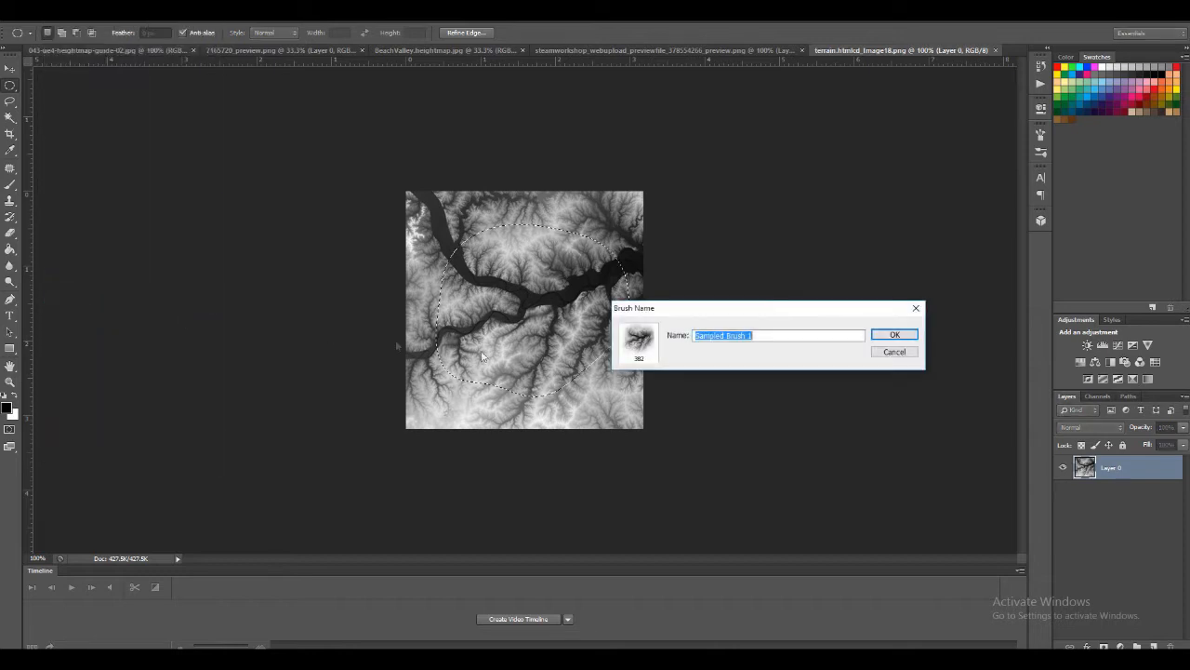
{"action": "type", "text": "Bio02"}
{"action": "left_click", "coordinate": [889, 334]}
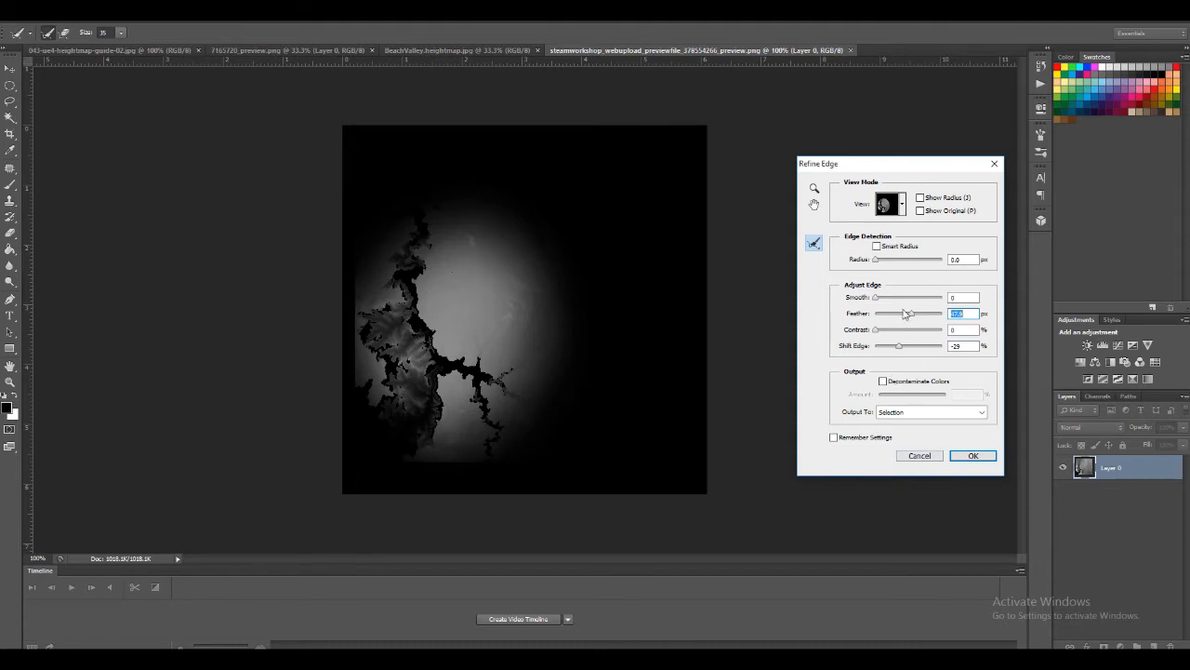
Refine the steamworkshop image's oval selection with a 23 px feather and an inward edge shift, and define it as brush preset "Bio03"
{"action": "left_click_drag", "start_coordinate": [910, 317], "coordinate": [890, 345]}
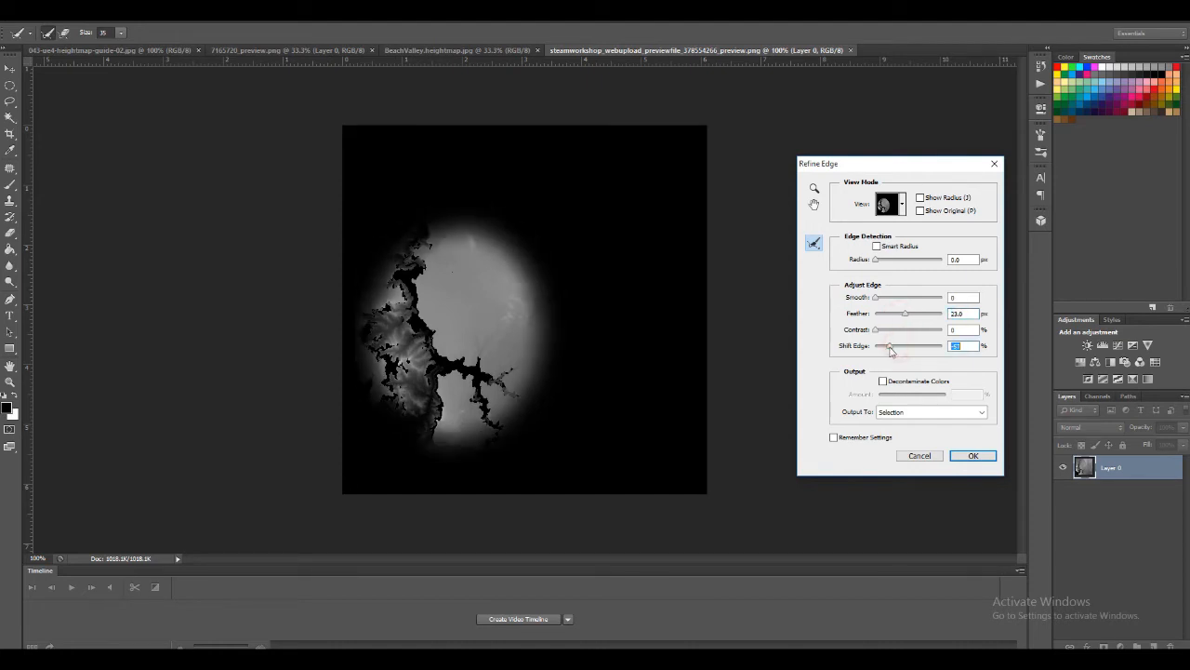
{"action": "left_click", "coordinate": [957, 455]}
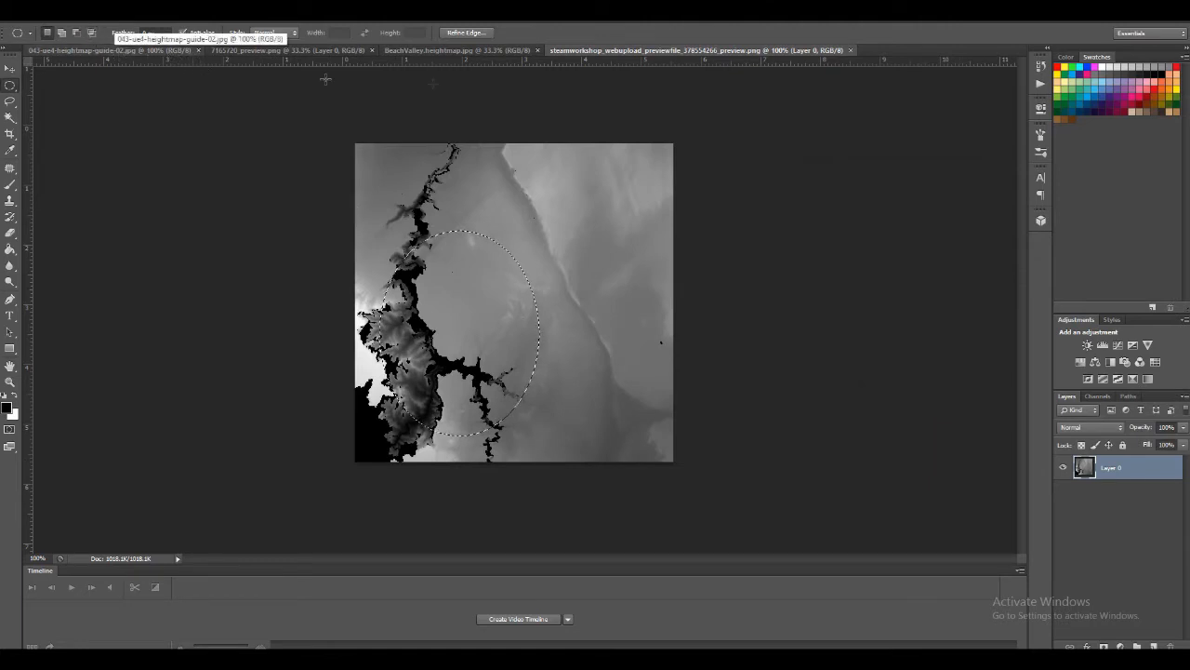
{"action": "left_click", "coordinate": [61, 19]}
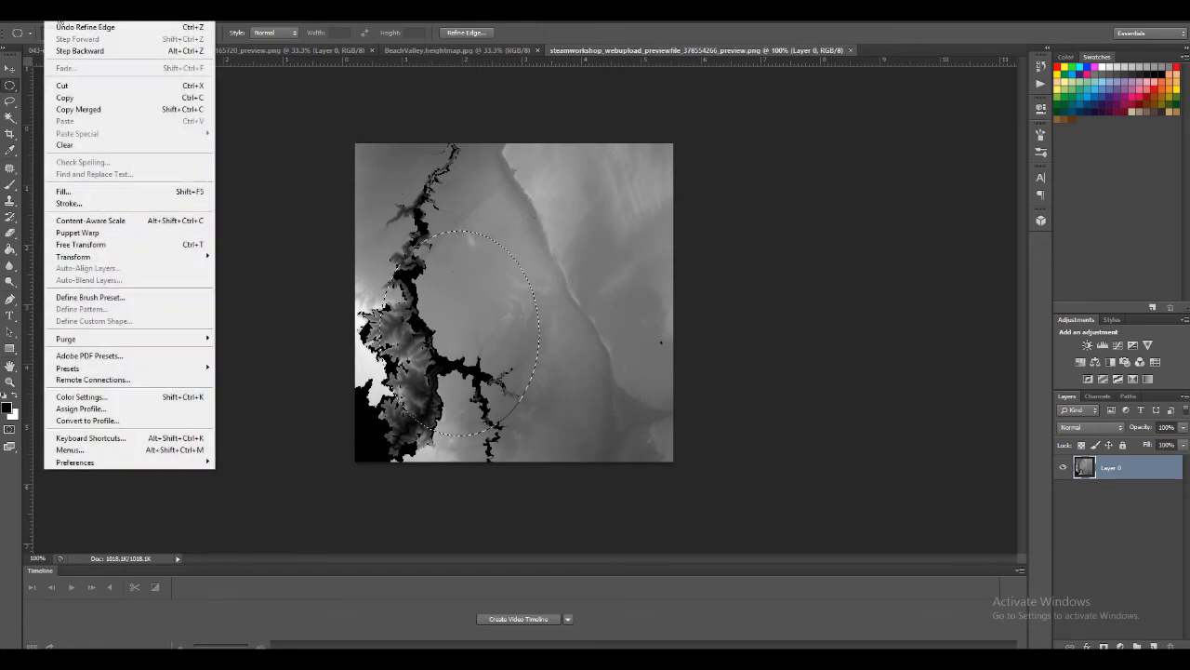
{"action": "left_click", "coordinate": [73, 299]}
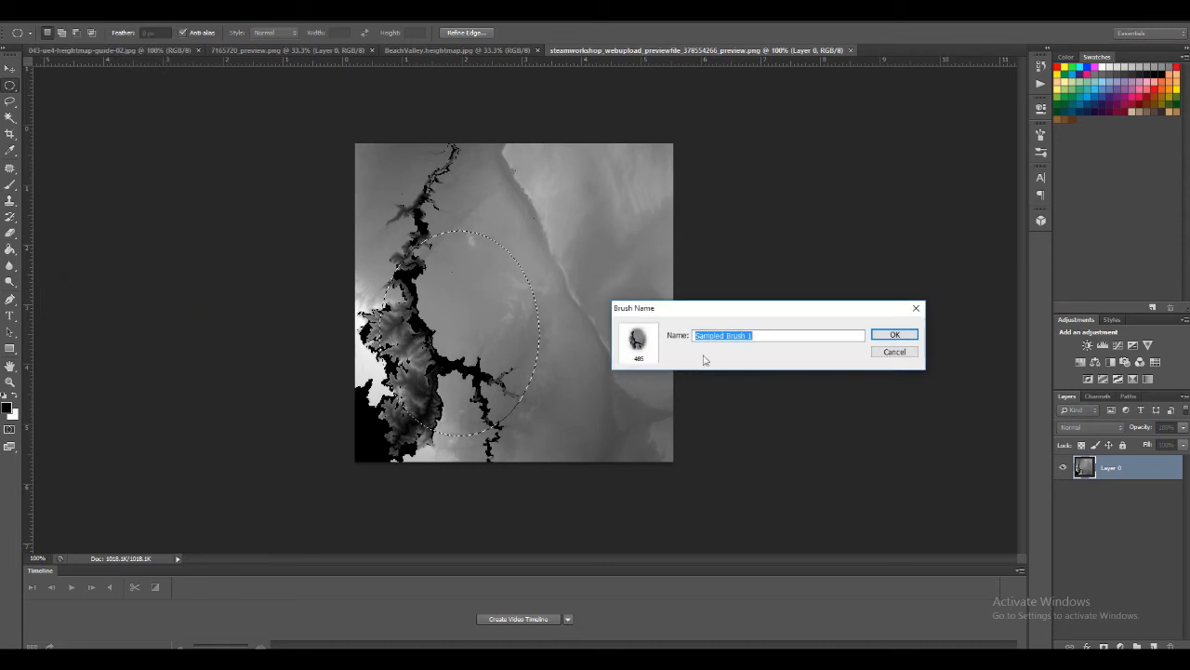
{"action": "type", "text": "Blo03"}
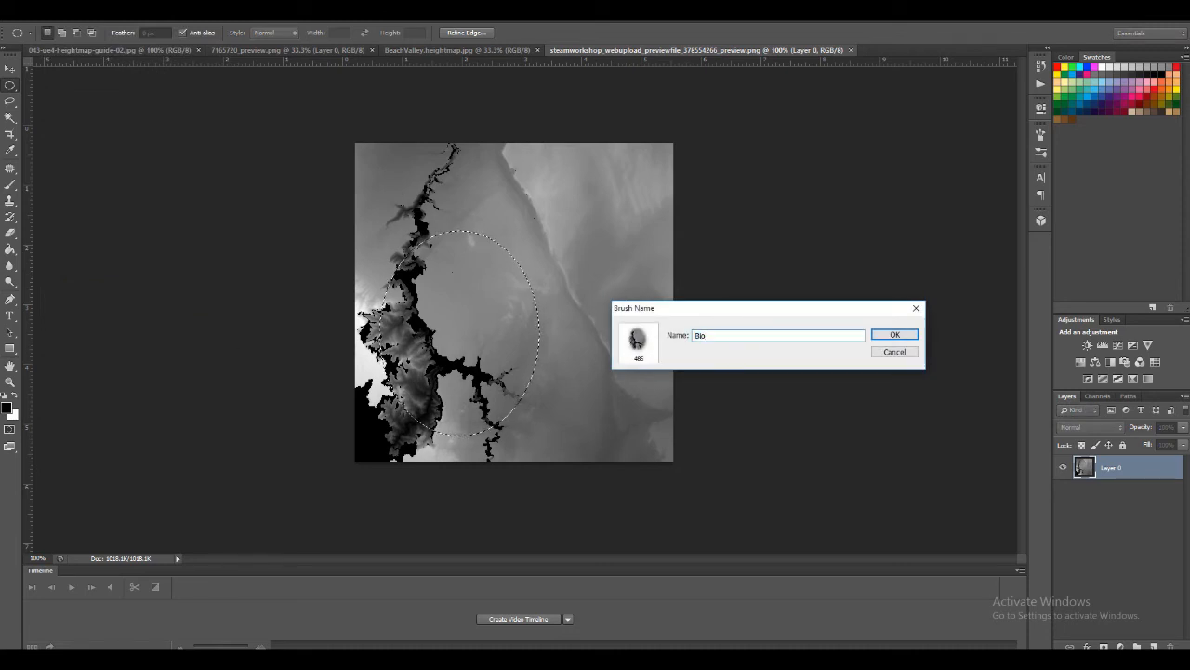
{"action": "left_click", "coordinate": [884, 337]}
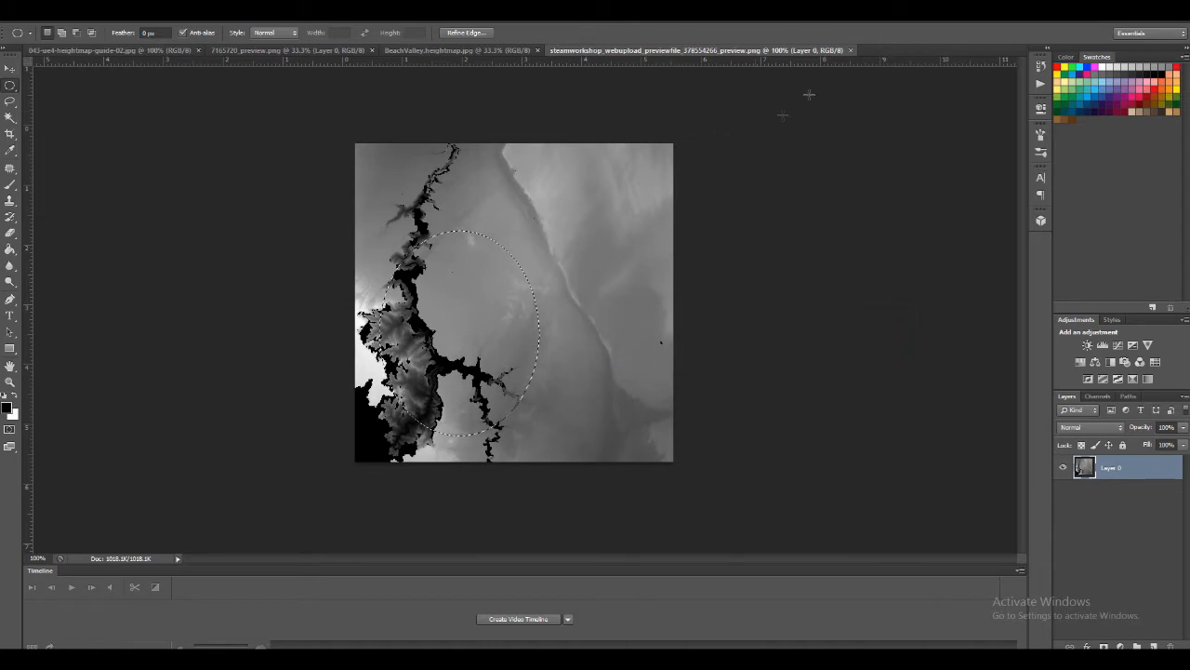
Close the steamworkshop and BeachValley images, and draw a large oval selection around the round terrain in 7165720_preview.png
{"action": "left_click", "coordinate": [850, 50]}
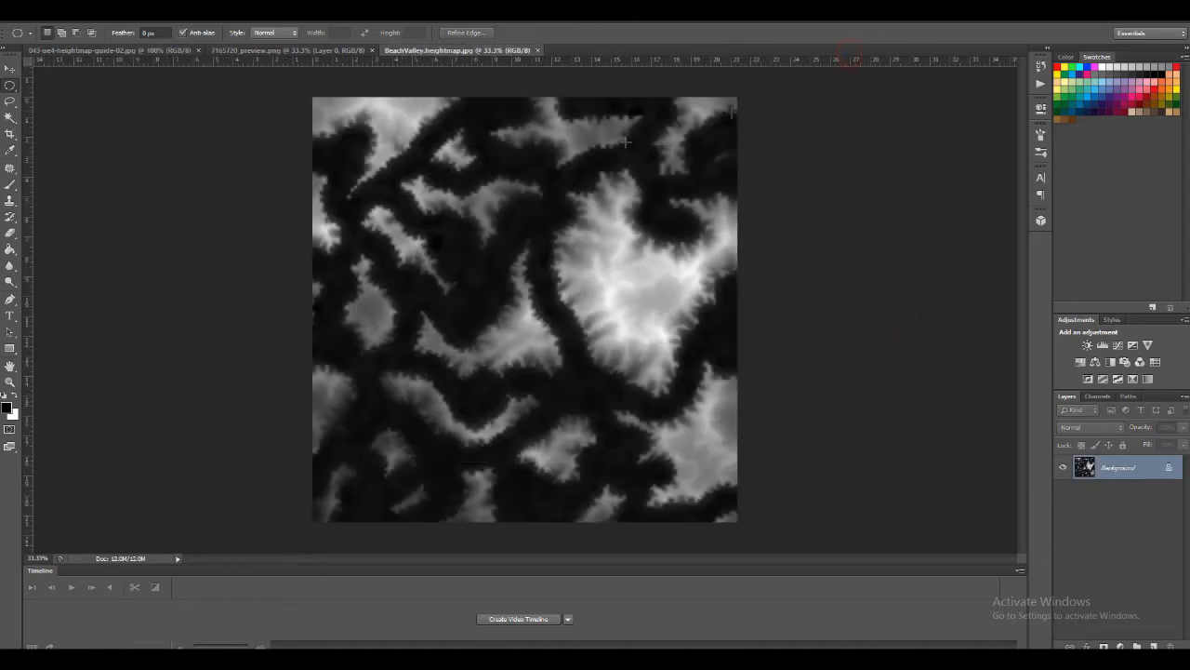
{"action": "left_click", "coordinate": [537, 51]}
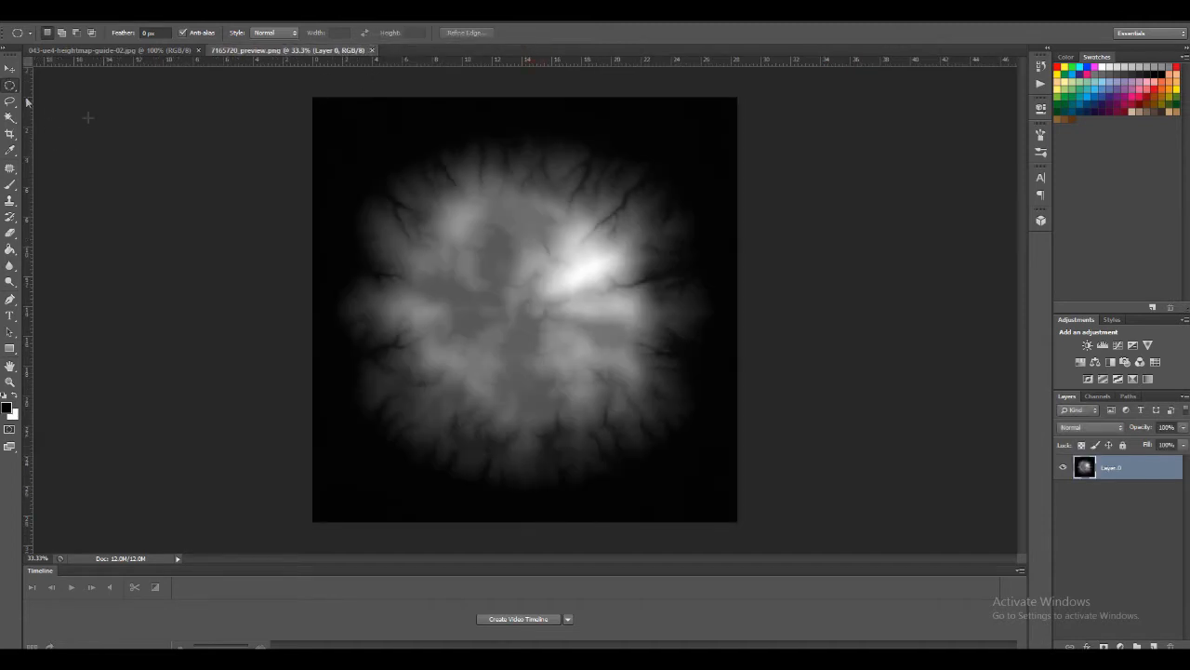
{"action": "left_click_drag", "start_coordinate": [344, 133], "coordinate": [736, 506]}
{"action": "left_click_drag", "start_coordinate": [657, 427], "coordinate": [640, 423]}
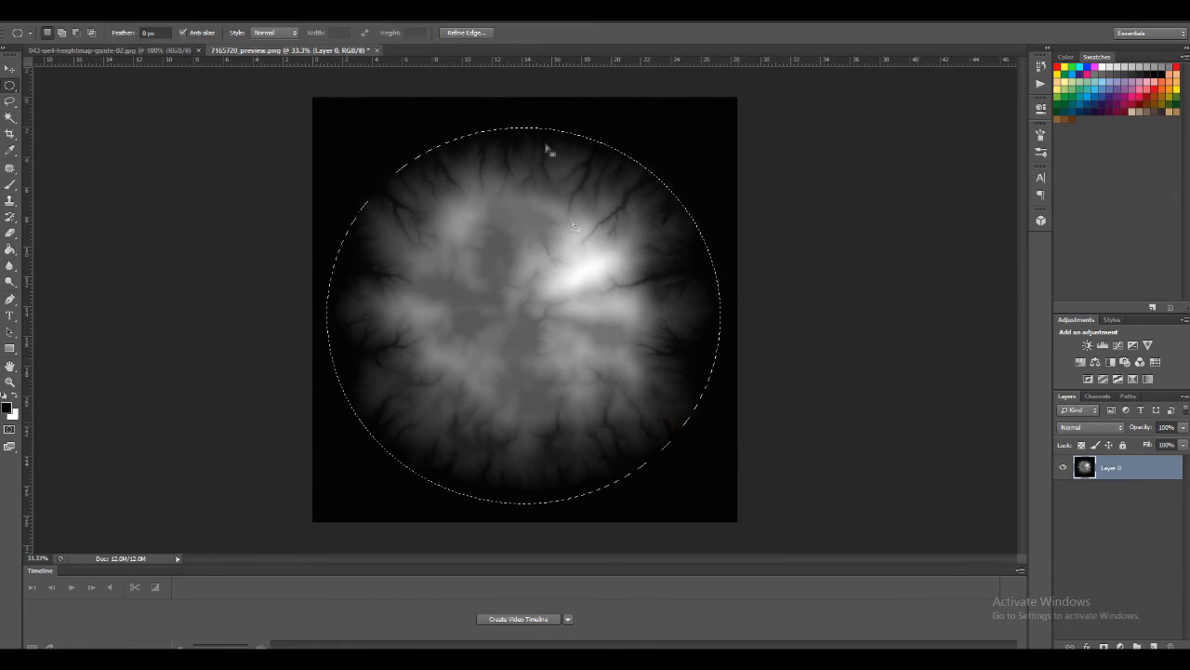
Refine the oval selection's edge with a strong feather and a Shift Edge of -27%, and apply the refinement
{"action": "left_click", "coordinate": [466, 32]}
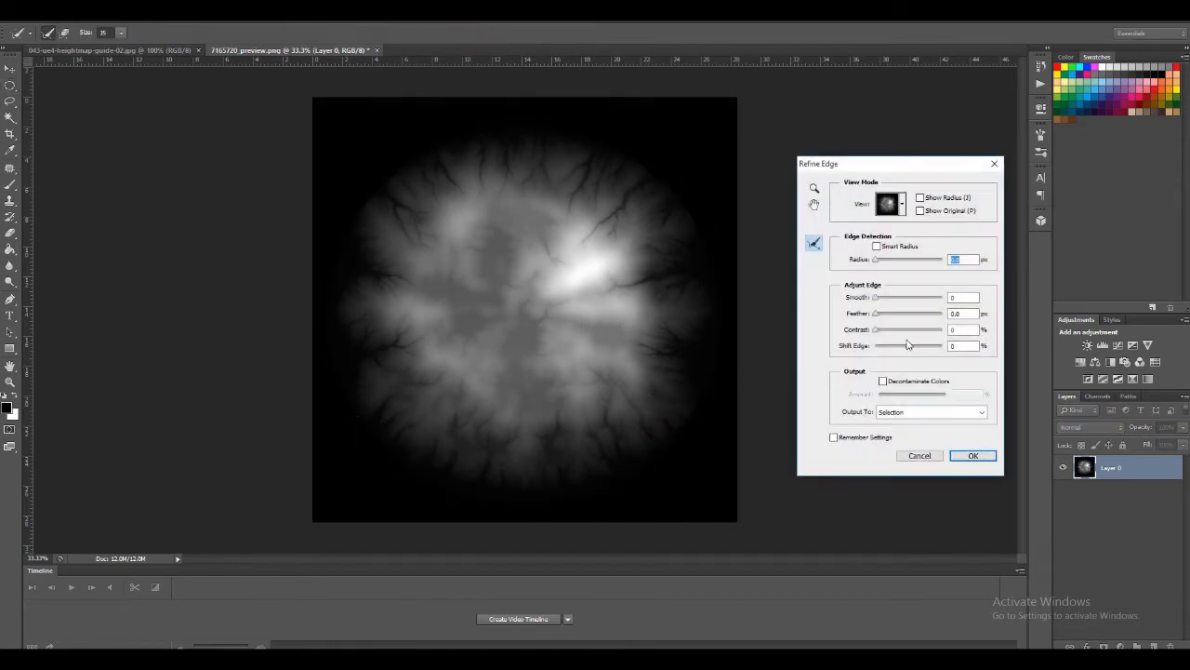
{"action": "left_click_drag", "start_coordinate": [875, 314], "coordinate": [895, 311]}
{"action": "left_click_drag", "start_coordinate": [908, 345], "coordinate": [921, 312]}
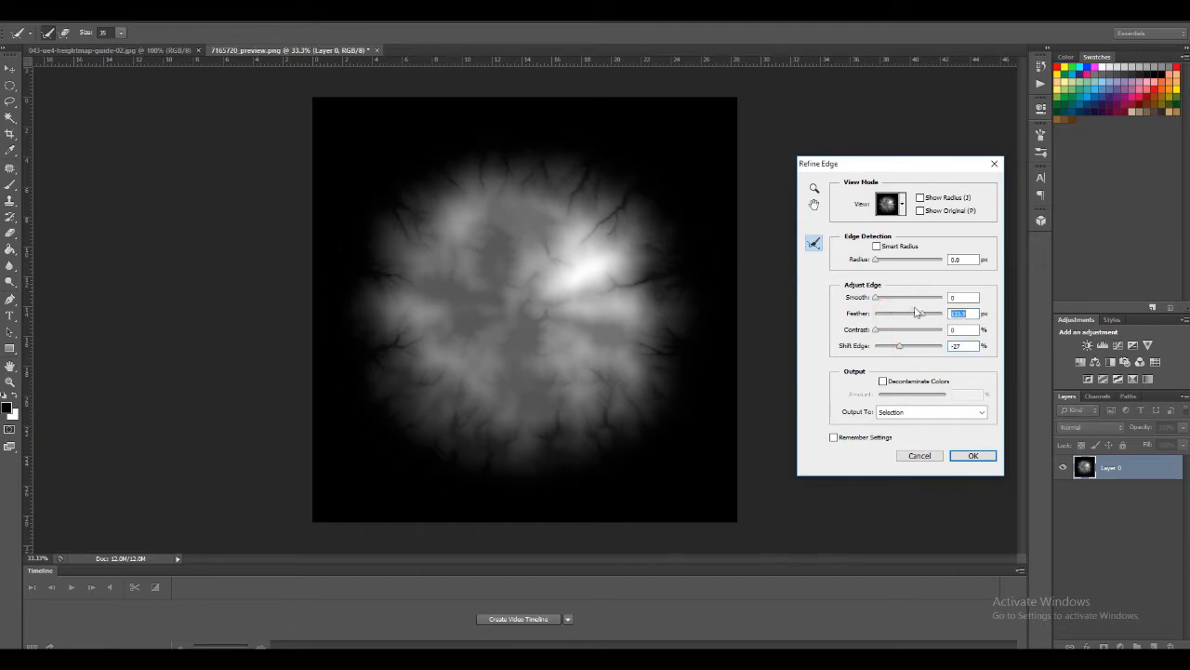
{"action": "left_click_drag", "start_coordinate": [926, 316], "coordinate": [917, 318]}
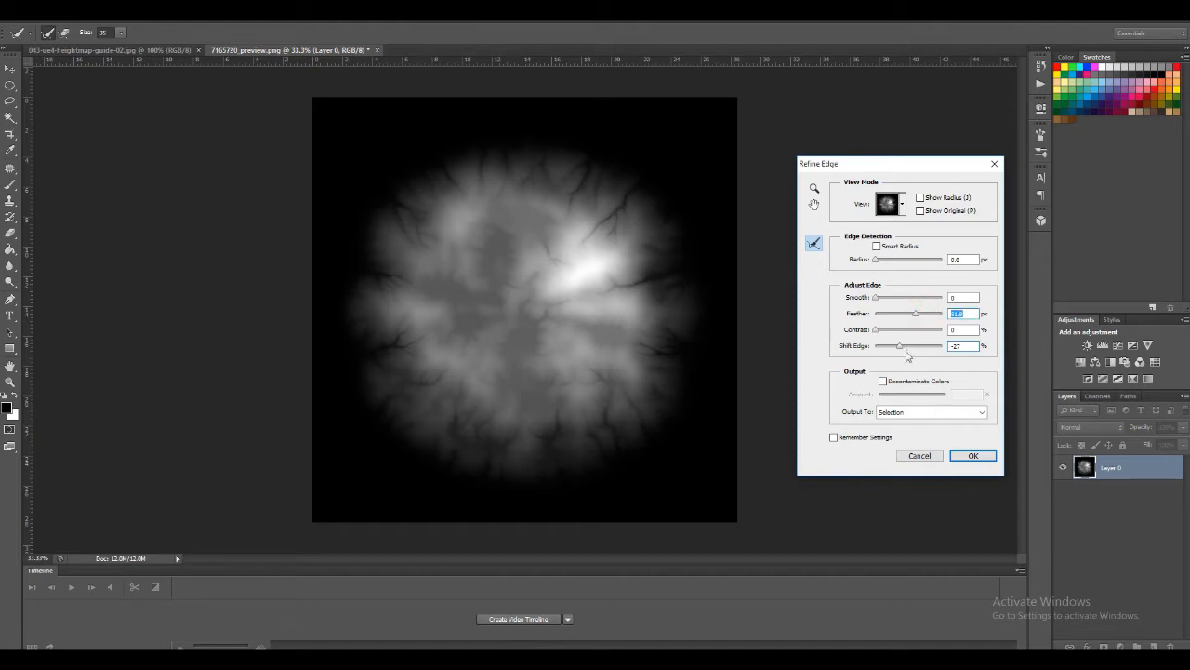
{"action": "left_click", "coordinate": [969, 458]}
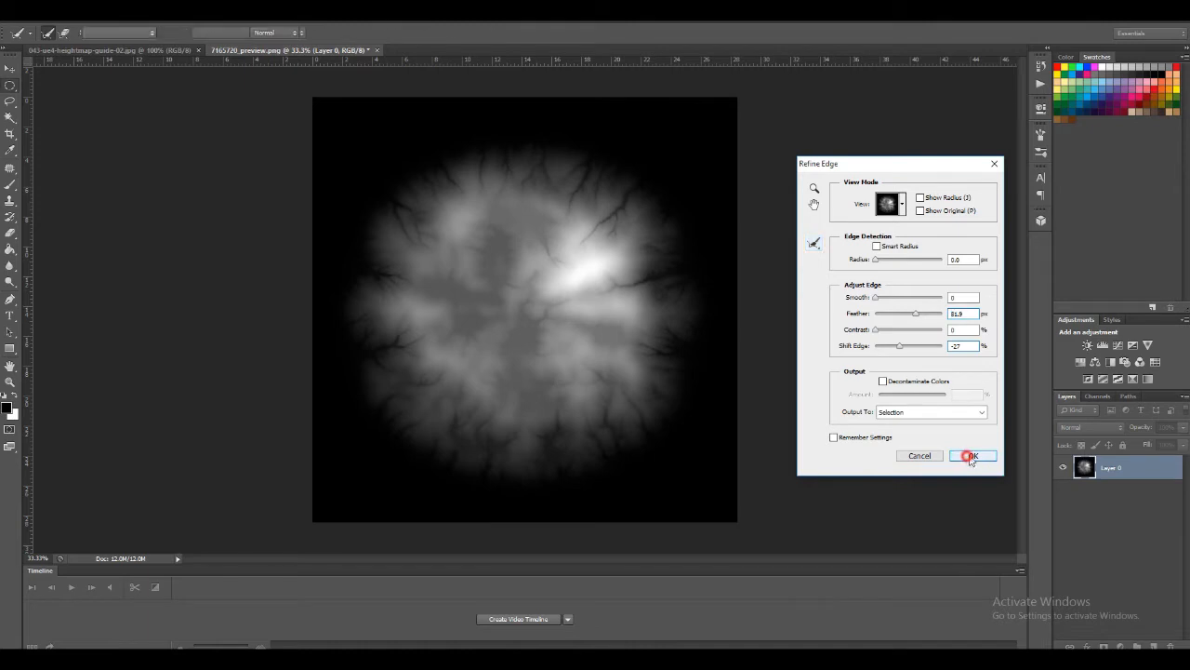
Define the refined round terrain selection as brush preset "Bio04" and close 7165720_preview.png without saving
{"action": "left_click", "coordinate": [57, 20]}
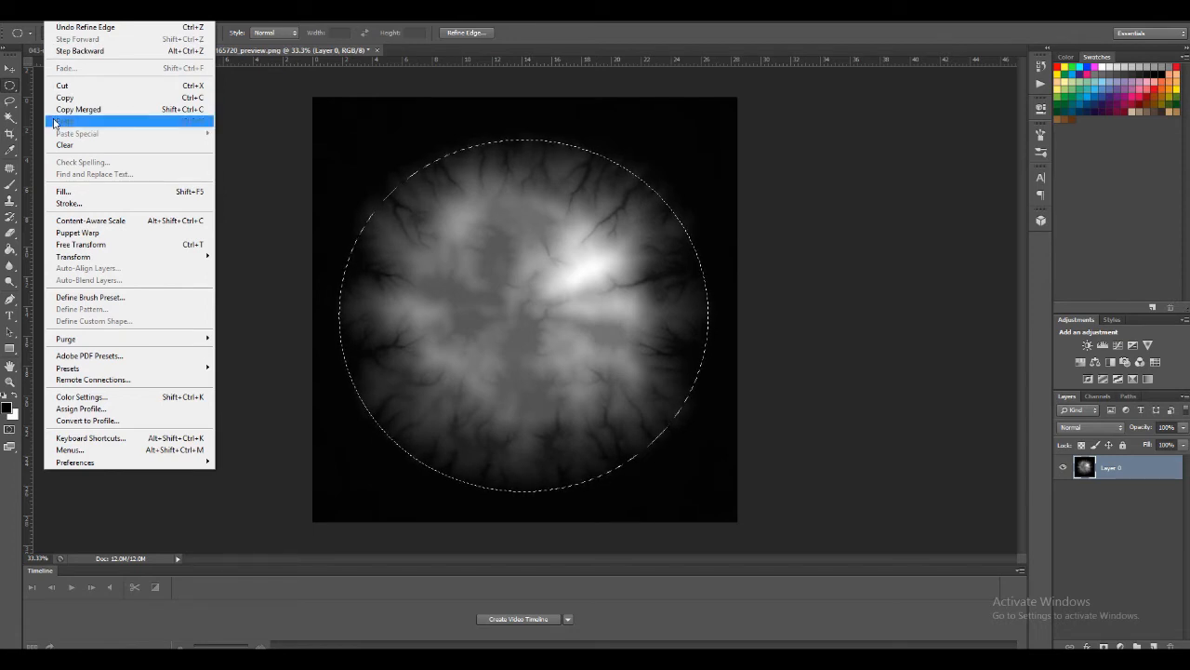
{"action": "left_click", "coordinate": [98, 298]}
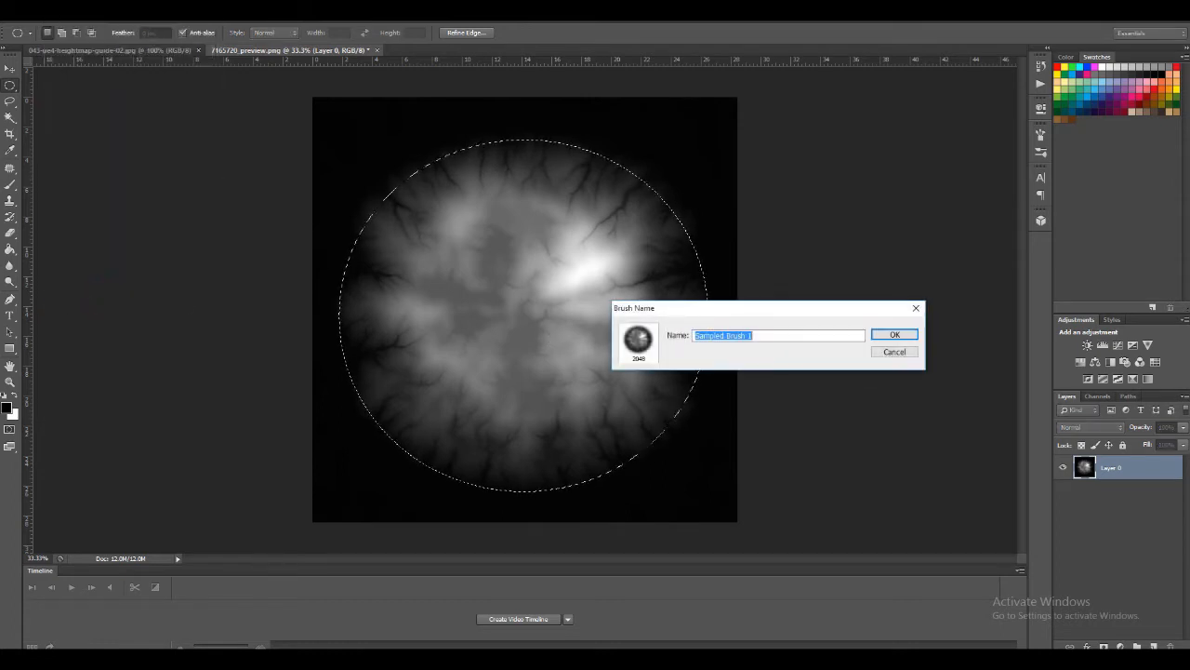
{"action": "type", "text": "Blo04"}
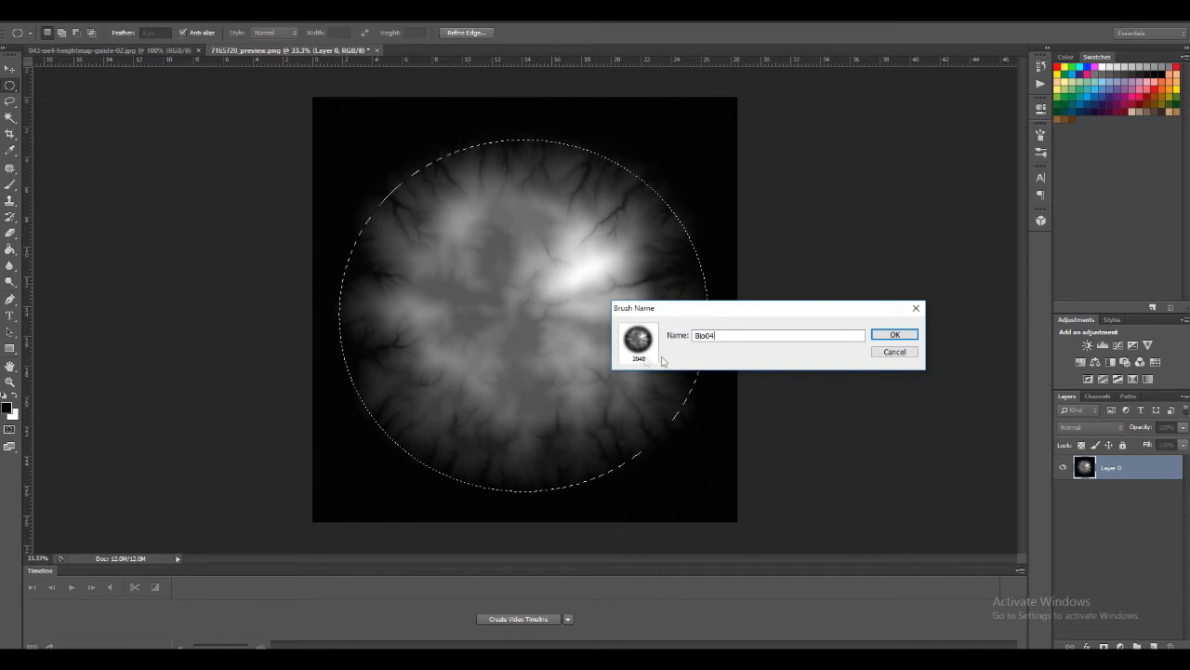
{"action": "left_click", "coordinate": [899, 337]}
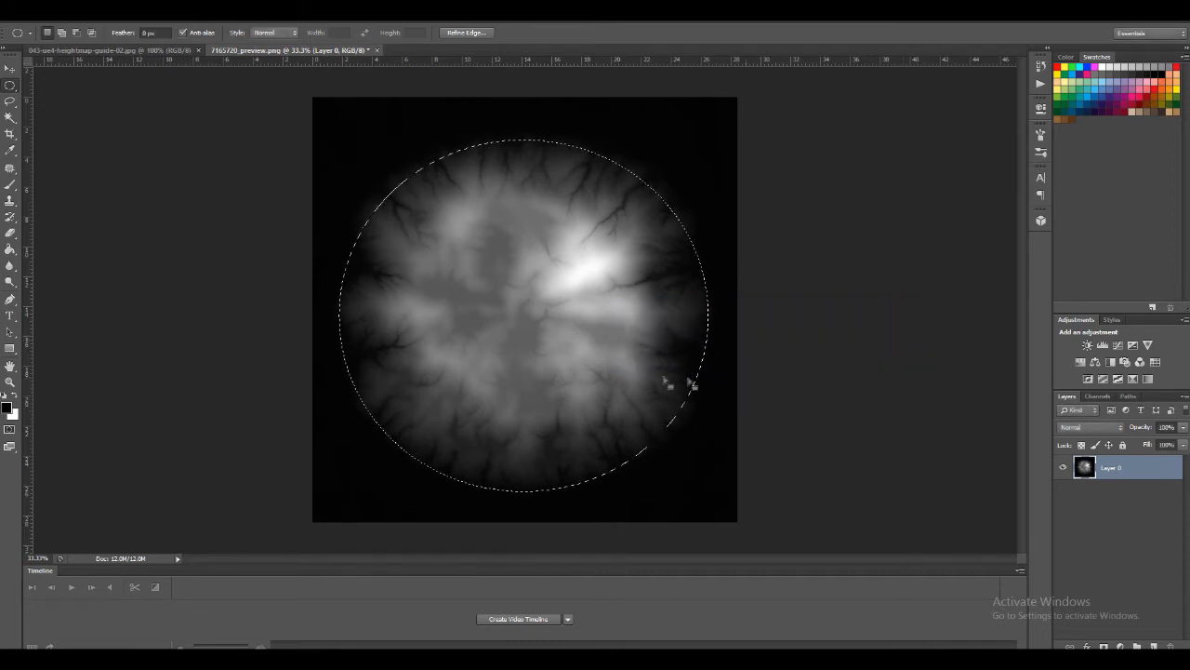
{"action": "left_click", "coordinate": [376, 50]}
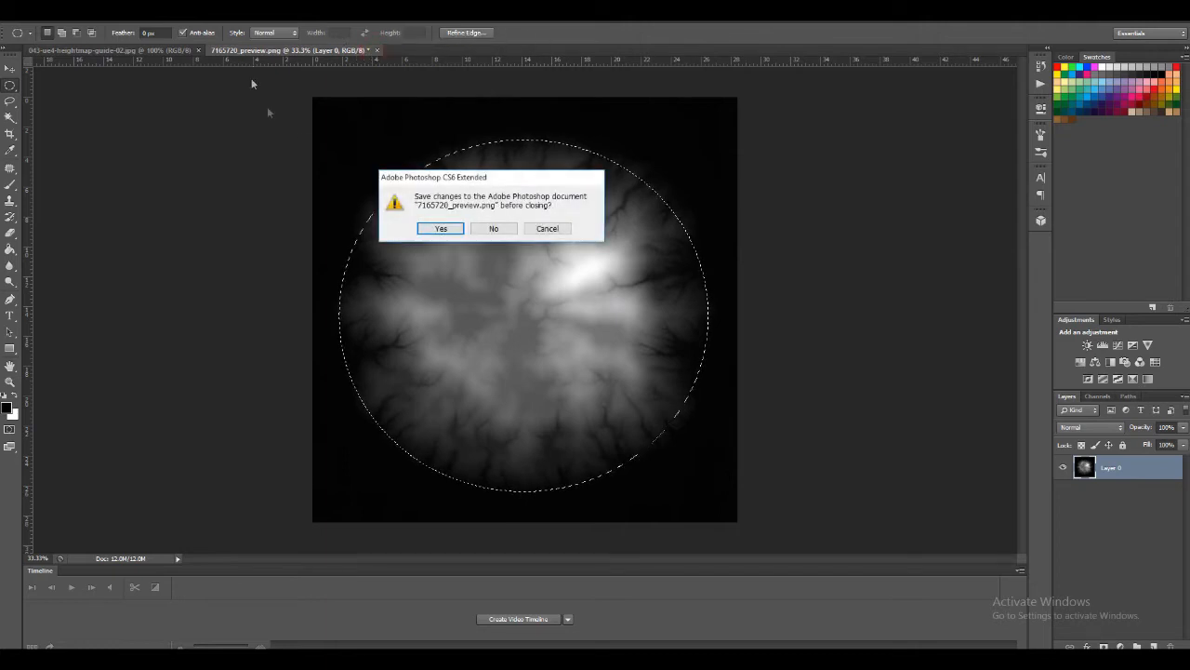
{"action": "left_click", "coordinate": [493, 229]}
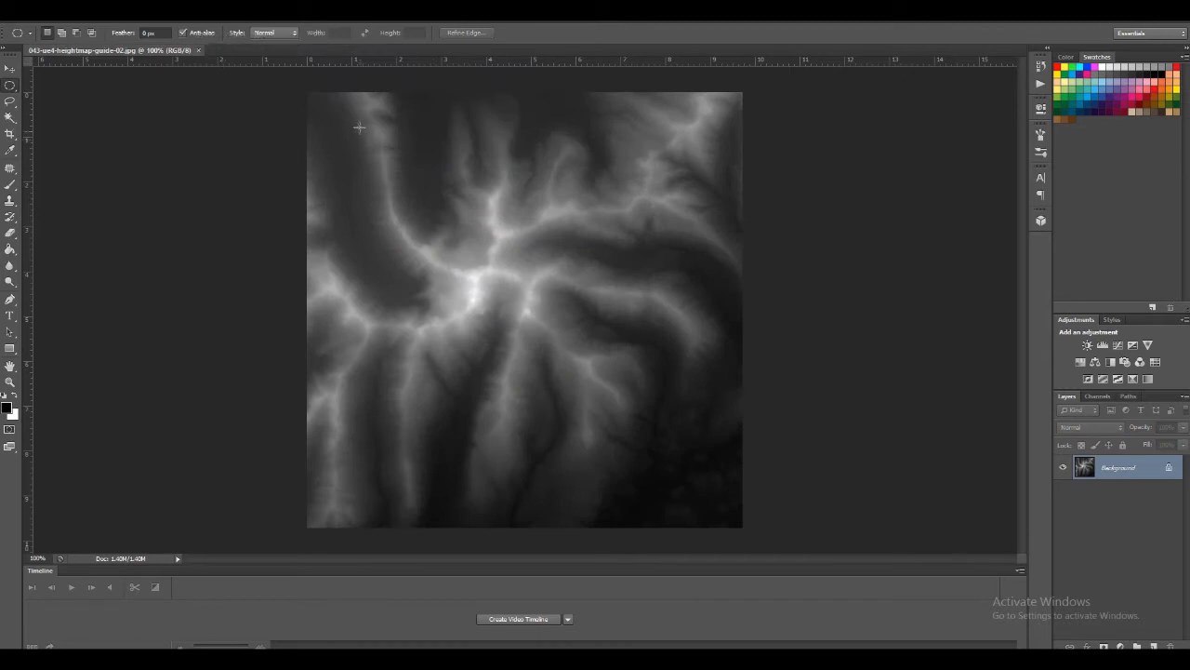
Draw a large oval selection over the 043-ue4-heightmap-guide-02 terrain and refine it with a 30.4 px feather and an inward edge shift
{"action": "left_click_drag", "start_coordinate": [348, 118], "coordinate": [717, 524]}
{"action": "left_click_drag", "start_coordinate": [725, 522], "coordinate": [725, 522]}
{"action": "left_click", "coordinate": [465, 32]}
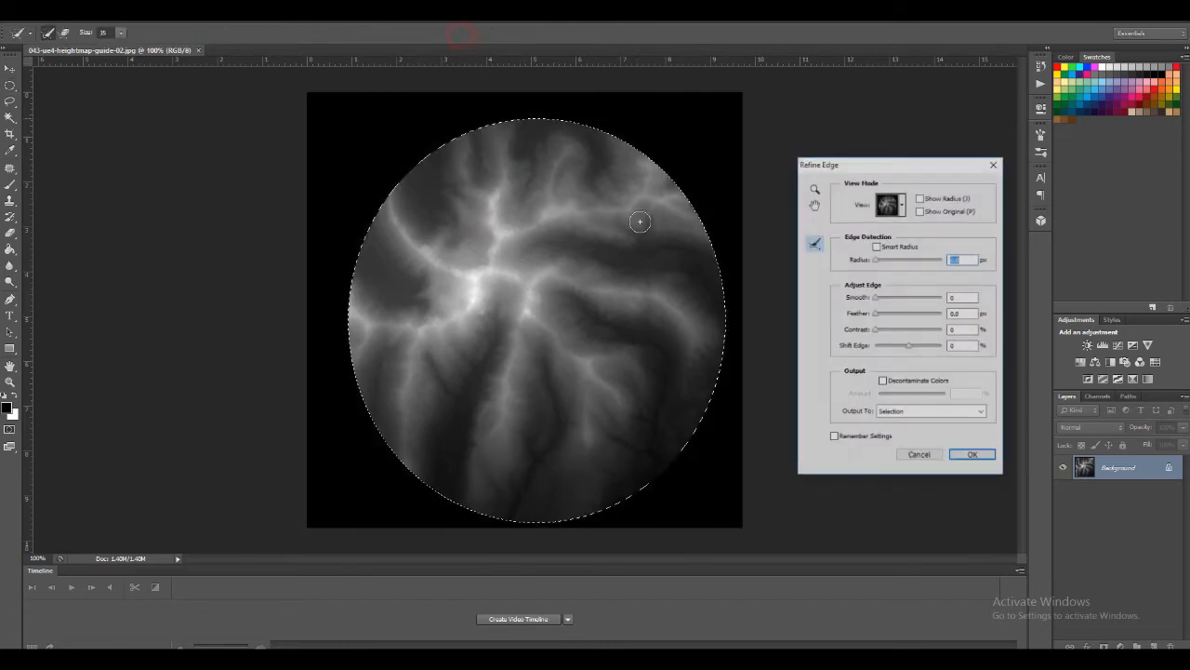
{"action": "left_click_drag", "start_coordinate": [876, 317], "coordinate": [897, 351]}
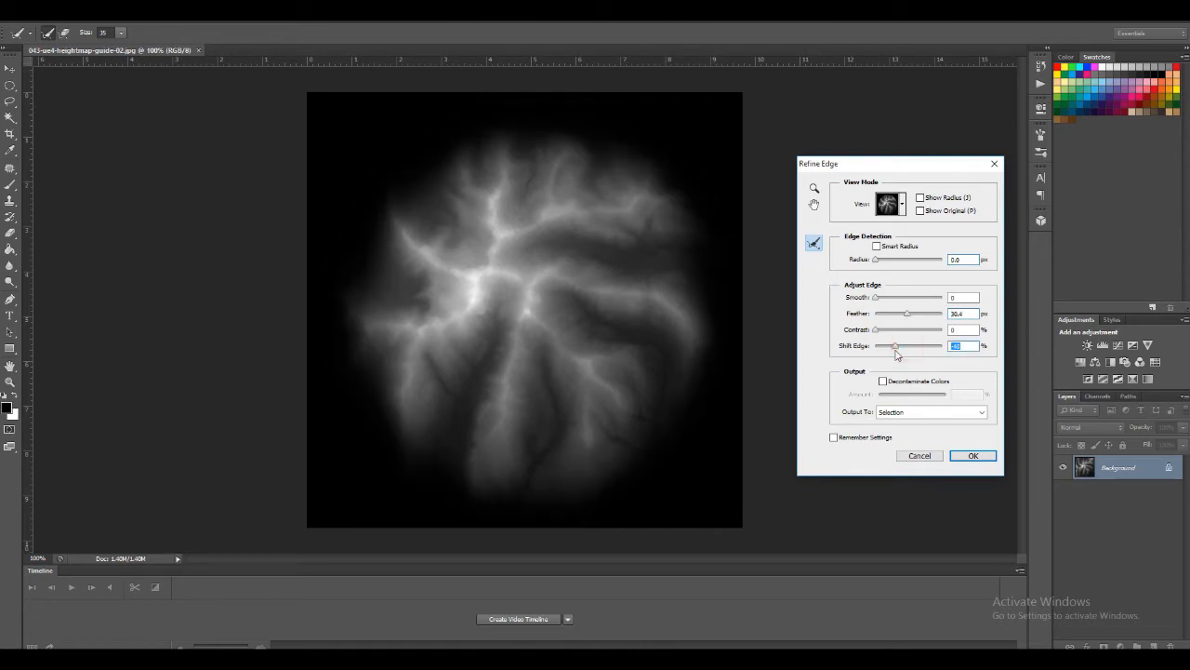
{"action": "left_click", "coordinate": [968, 456]}
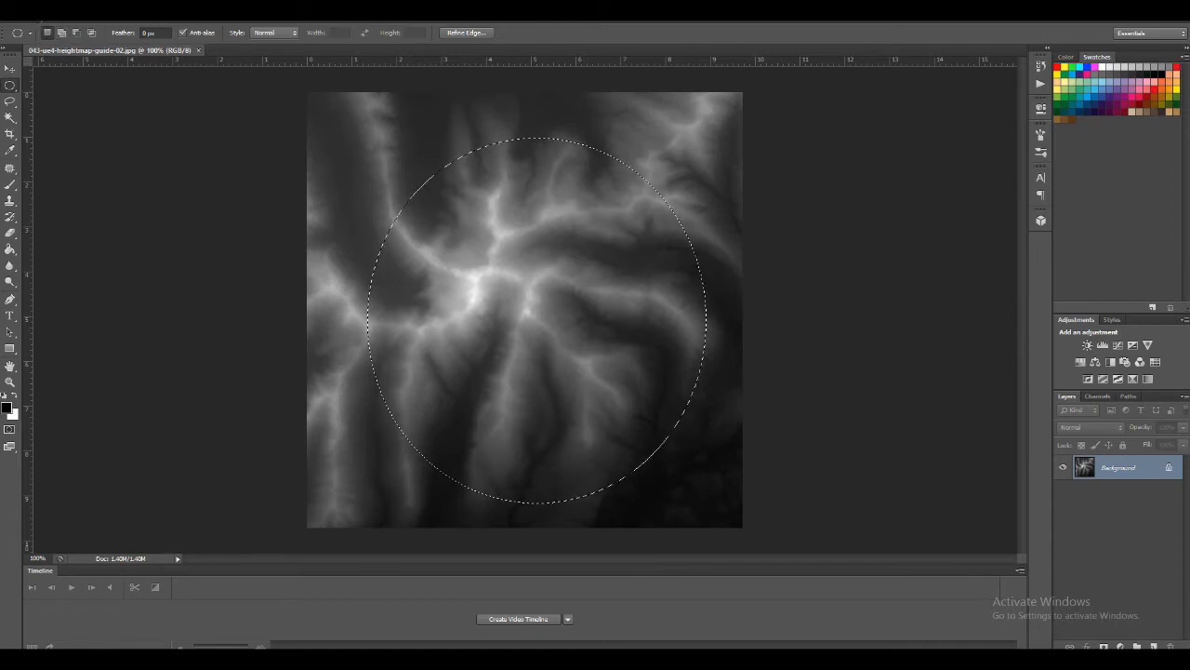
Define the refined ridge terrain selection as a brush preset named "Bio05"
{"action": "left_click", "coordinate": [56, 15]}
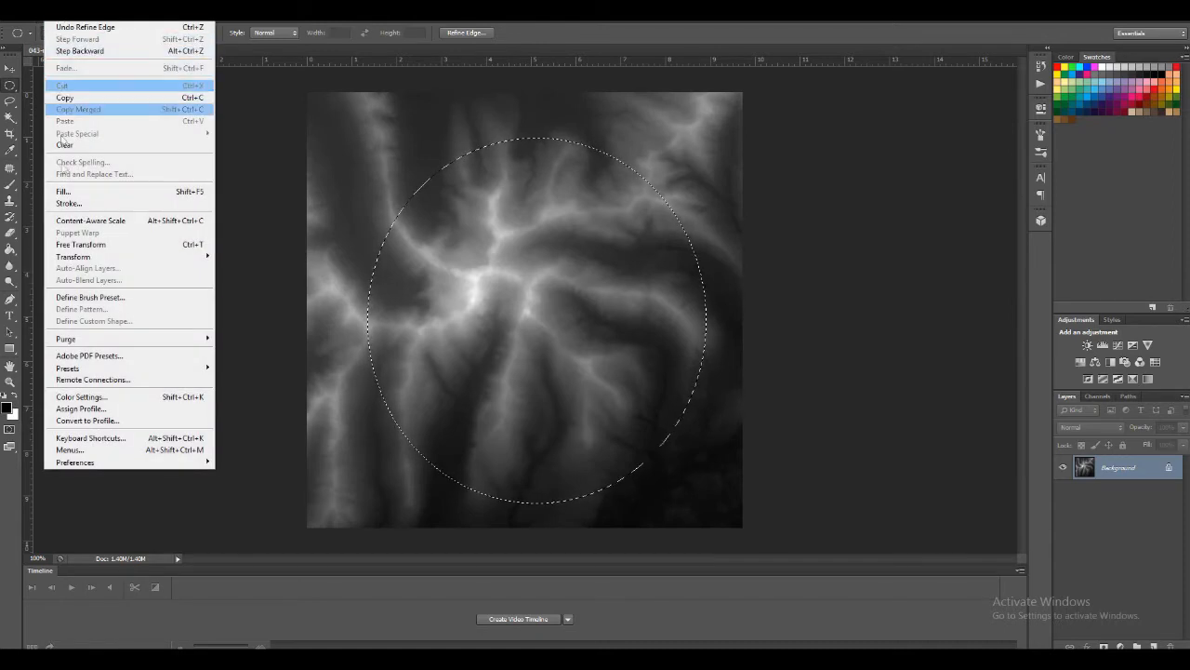
{"action": "left_click", "coordinate": [84, 296]}
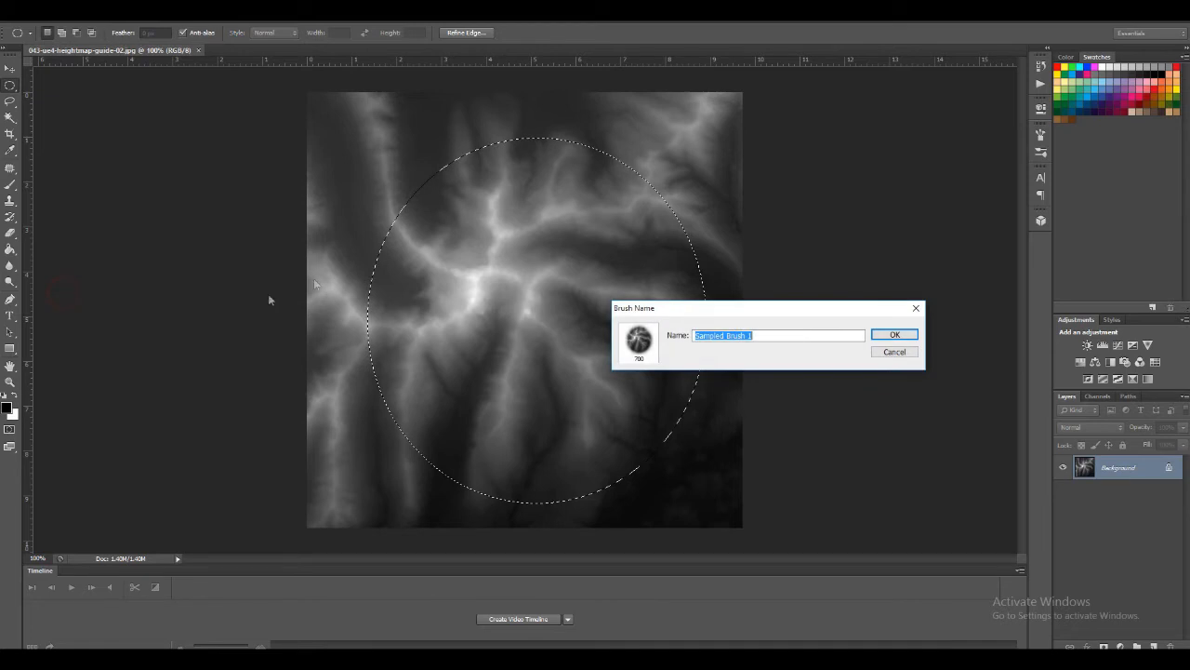
{"action": "type", "text": "Blo05"}
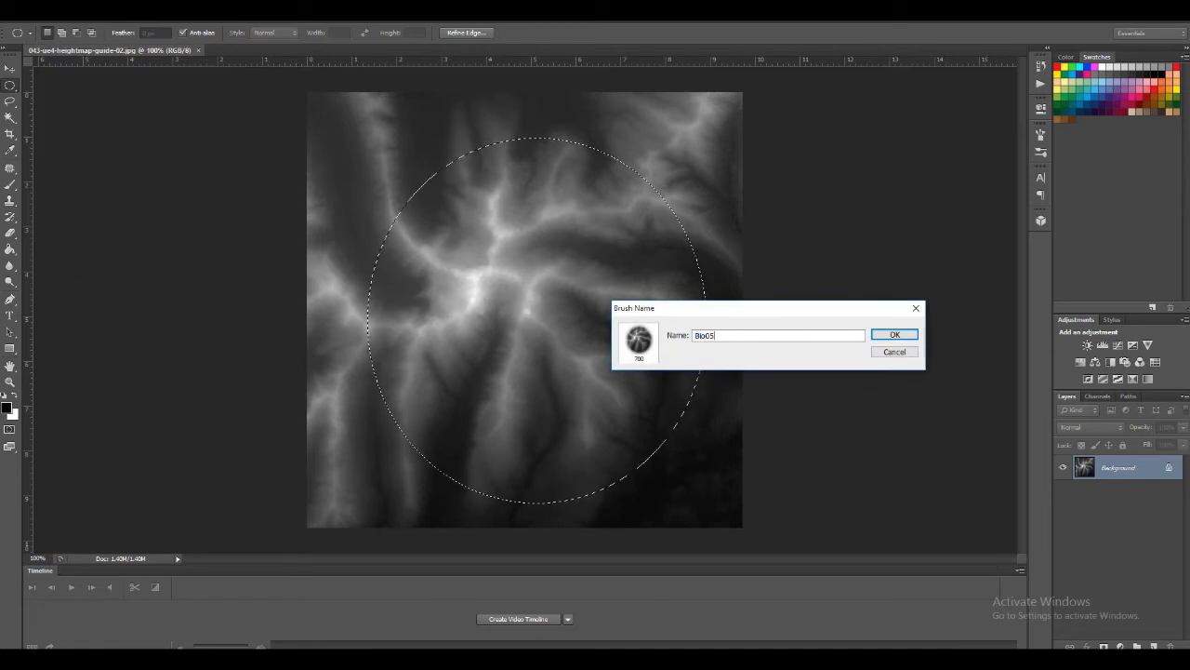
{"action": "left_click", "coordinate": [894, 335]}
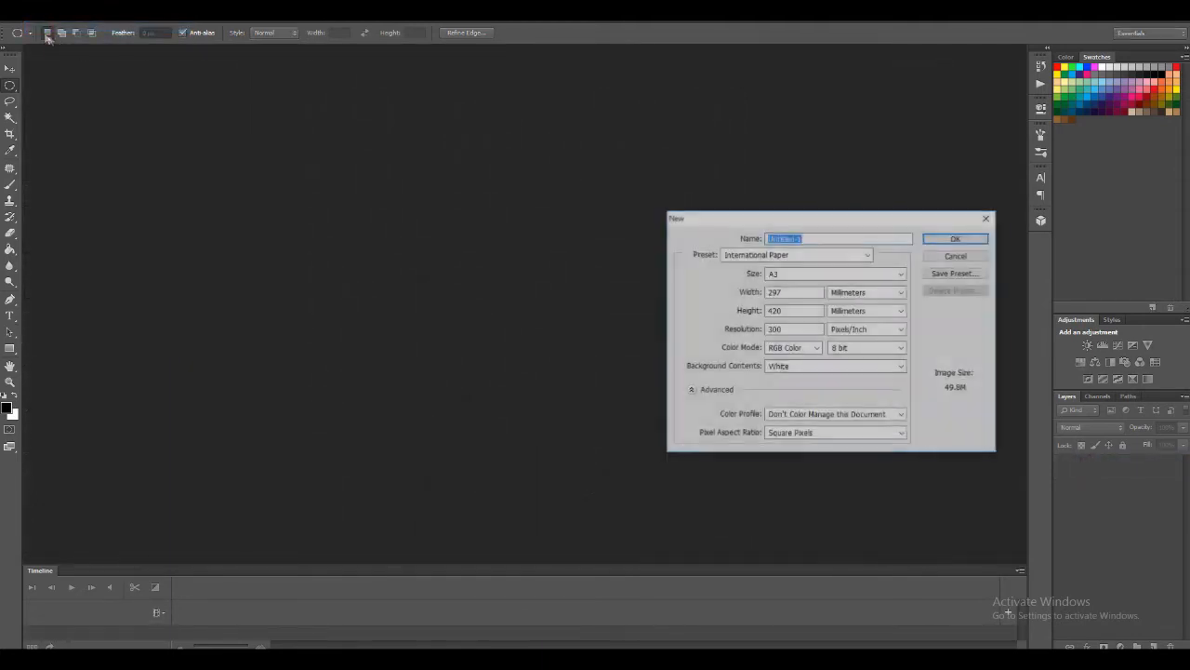
Create a blank white A3 document at 300 pixels/inch in RGB Color and activate the Brush tool
{"action": "left_click", "coordinate": [964, 238]}
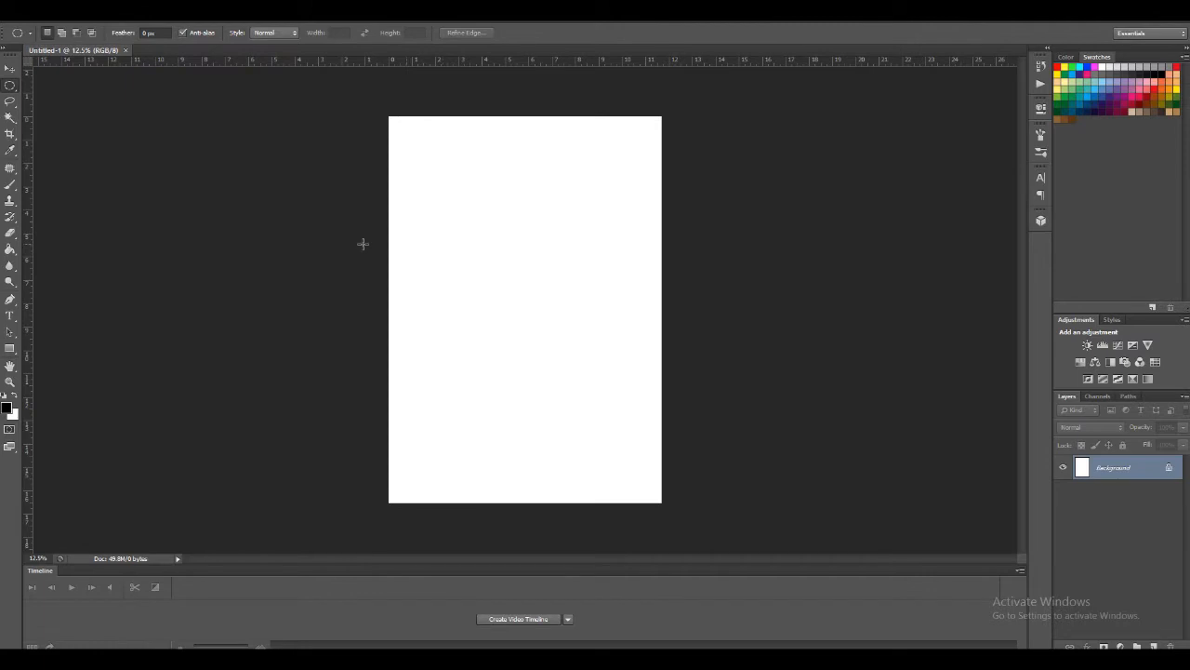
{"action": "right_click", "coordinate": [494, 279]}
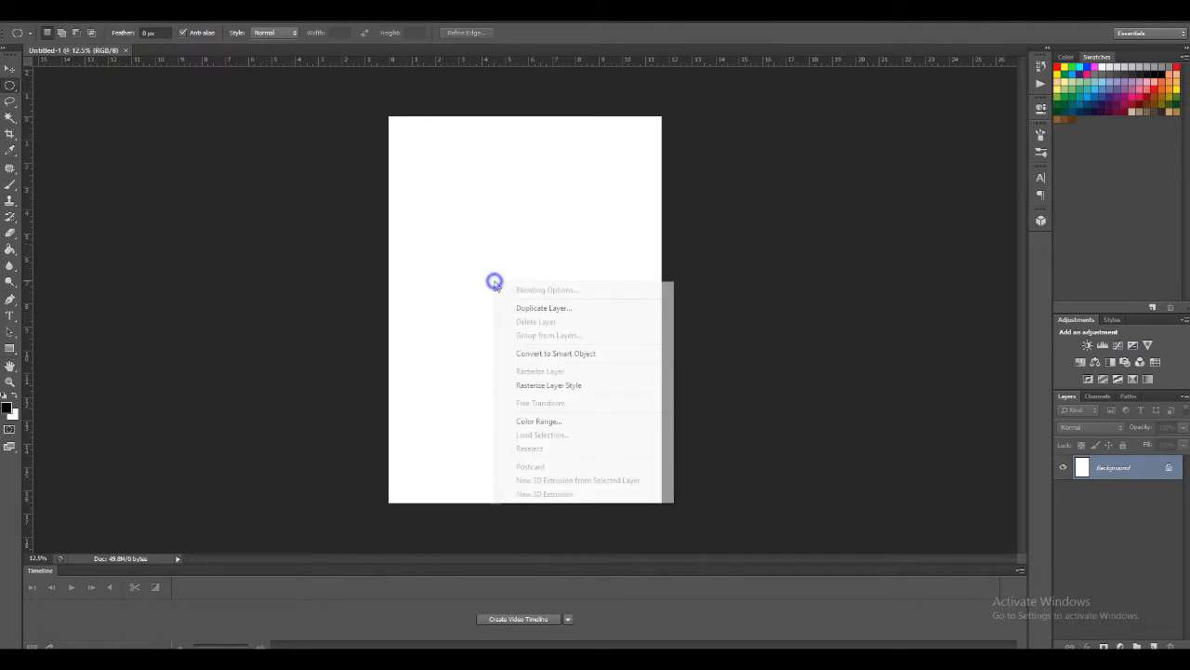
{"action": "left_click", "coordinate": [481, 258]}
{"action": "key", "text": "b"}
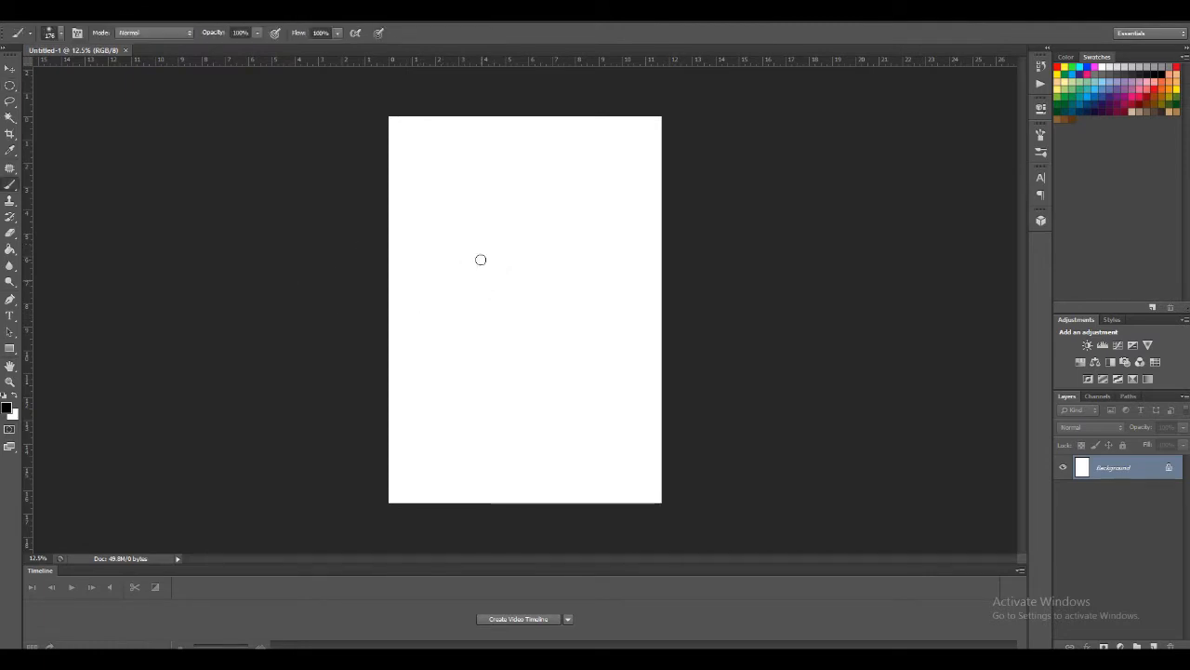
Check the sizes of the new terrain brushes at the end of the brush presets by selecting the 700, 2048 and 485 px ones
{"action": "right_click", "coordinate": [481, 258]}
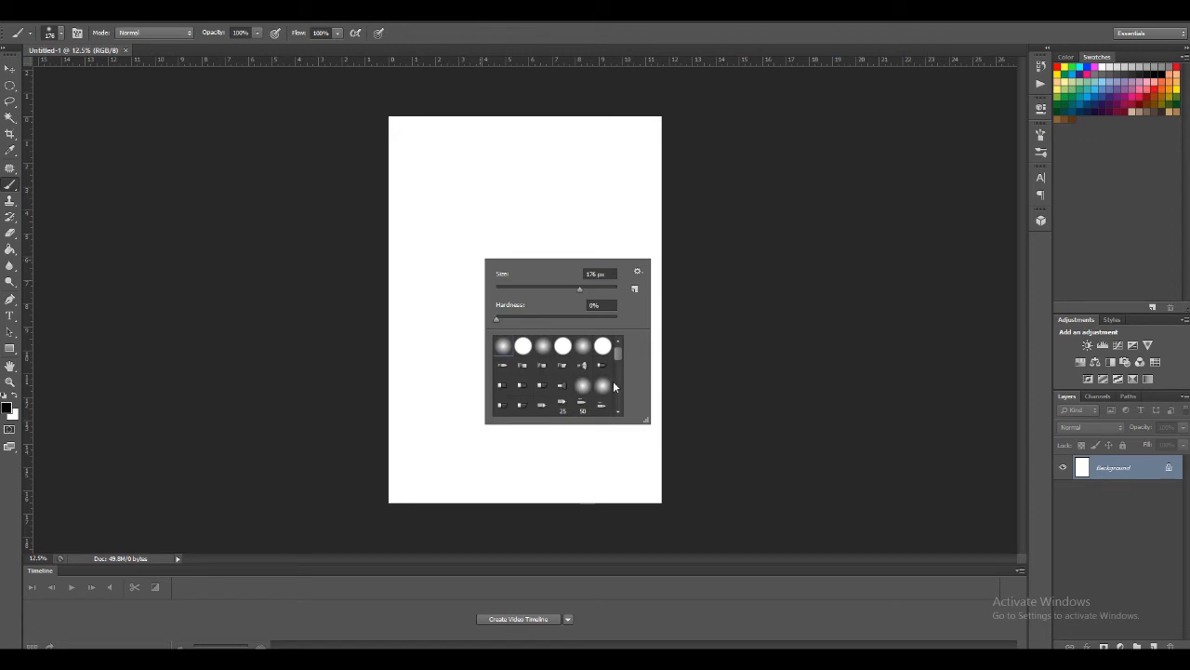
{"action": "left_click_drag", "start_coordinate": [619, 363], "coordinate": [622, 424]}
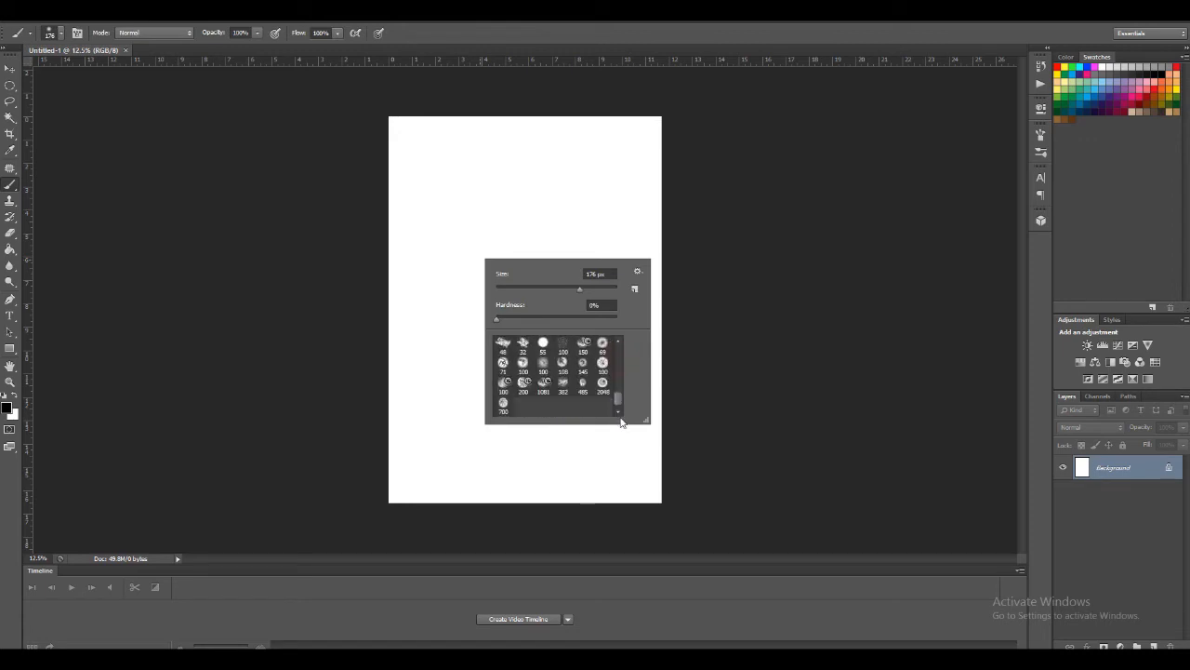
{"action": "left_click", "coordinate": [503, 406]}
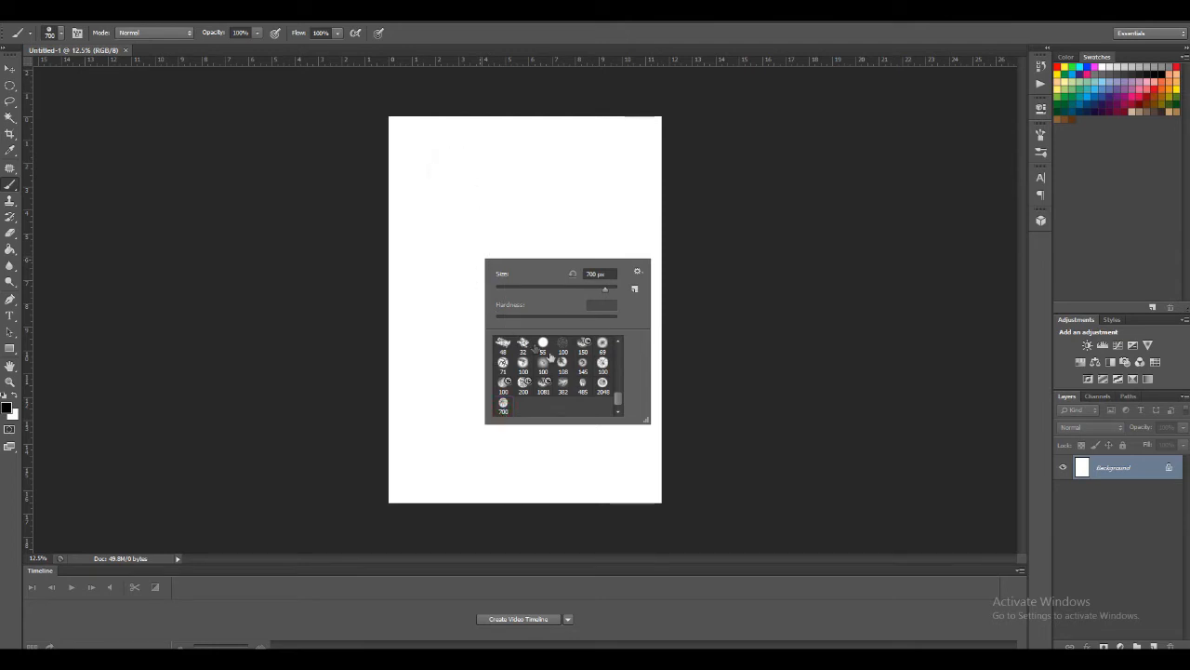
{"action": "left_click", "coordinate": [600, 386]}
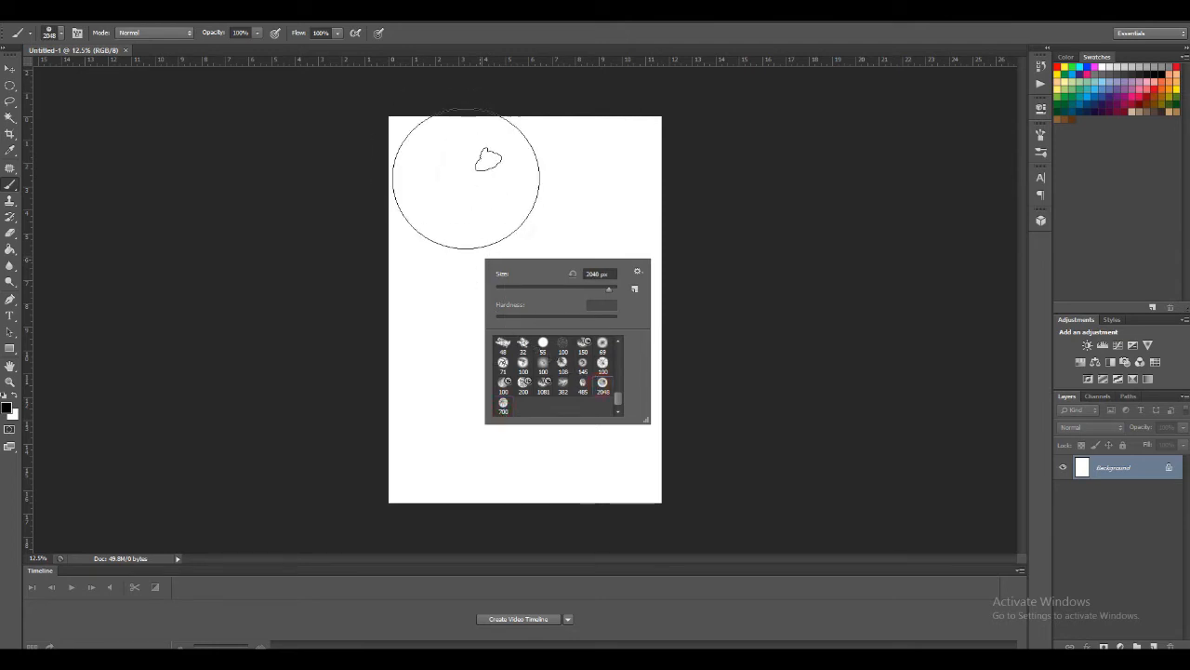
{"action": "left_click", "coordinate": [581, 386]}
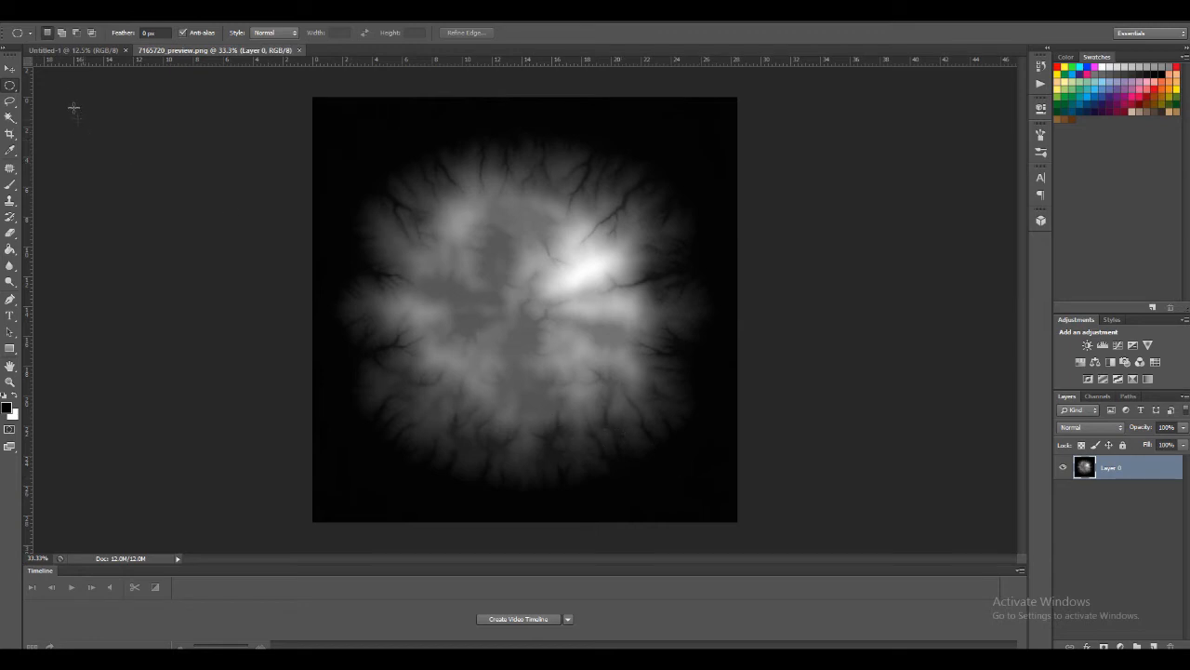
Resize the reopened 7165720_preview.png to 200 × 200 pixels with proportions constrained
{"action": "left_click", "coordinate": [75, 21]}
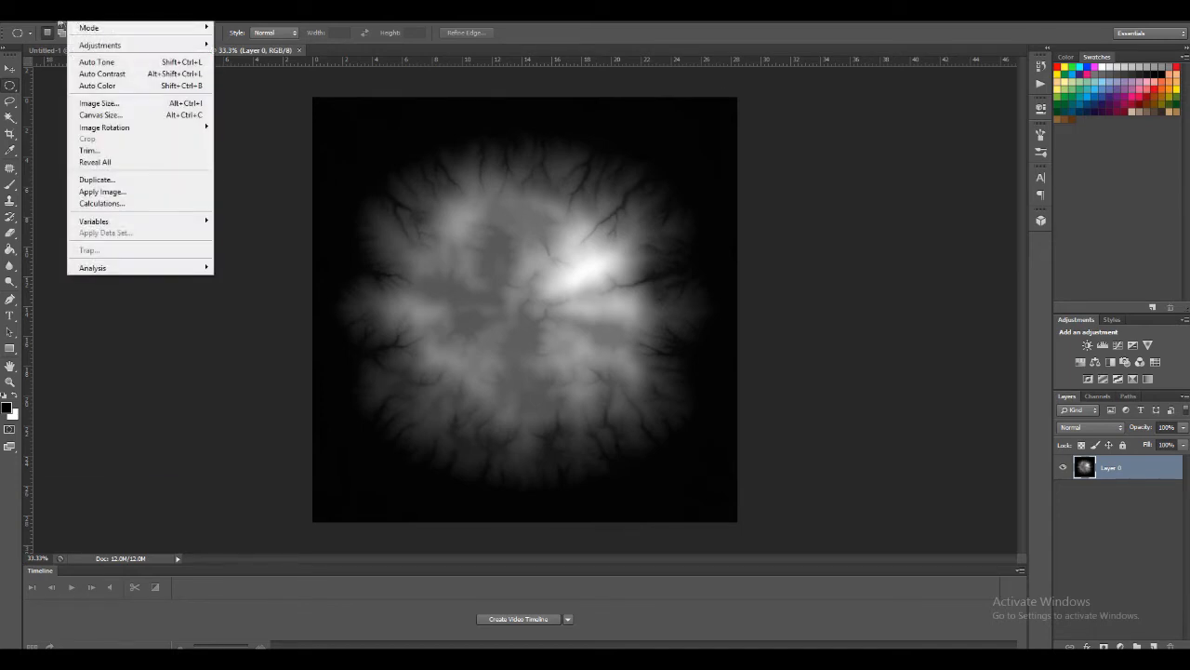
{"action": "mouse_move", "coordinate": [61, 20]}
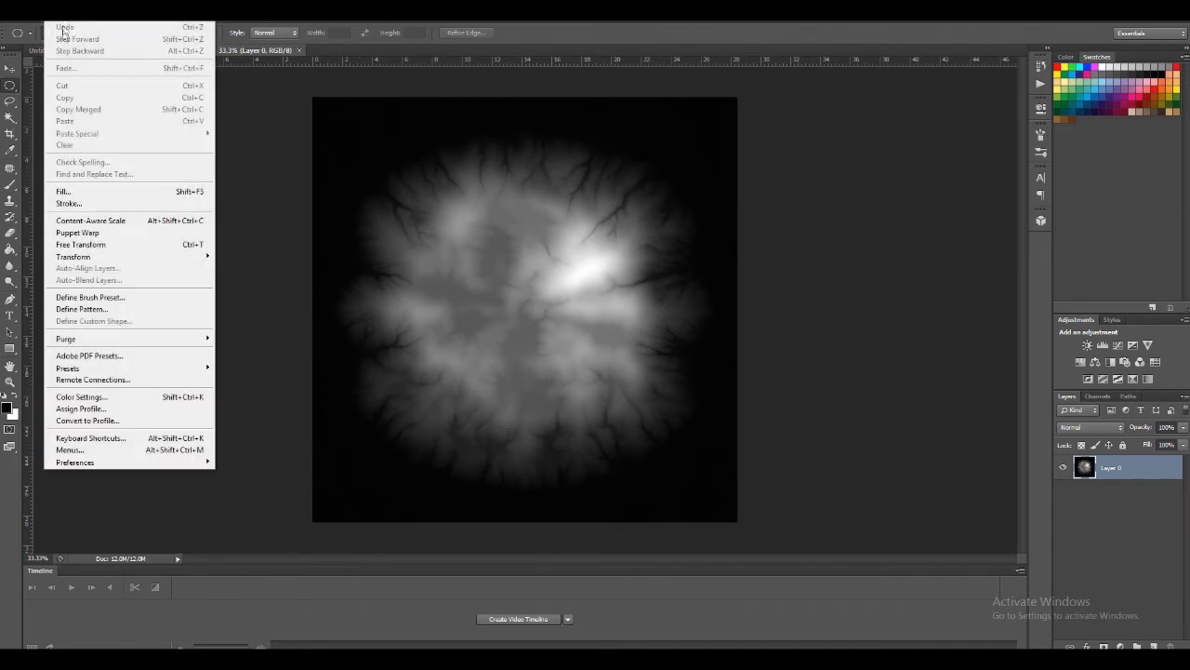
{"action": "left_click", "coordinate": [72, 102]}
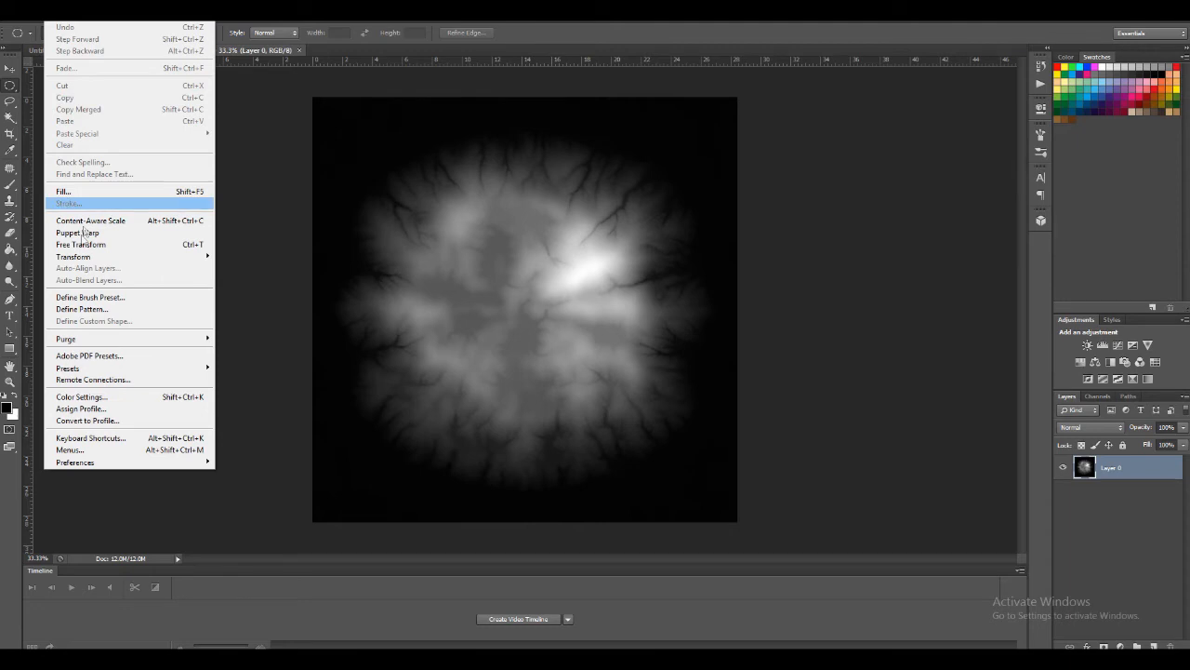
{"action": "left_click", "coordinate": [87, 19]}
{"action": "left_click", "coordinate": [87, 20]}
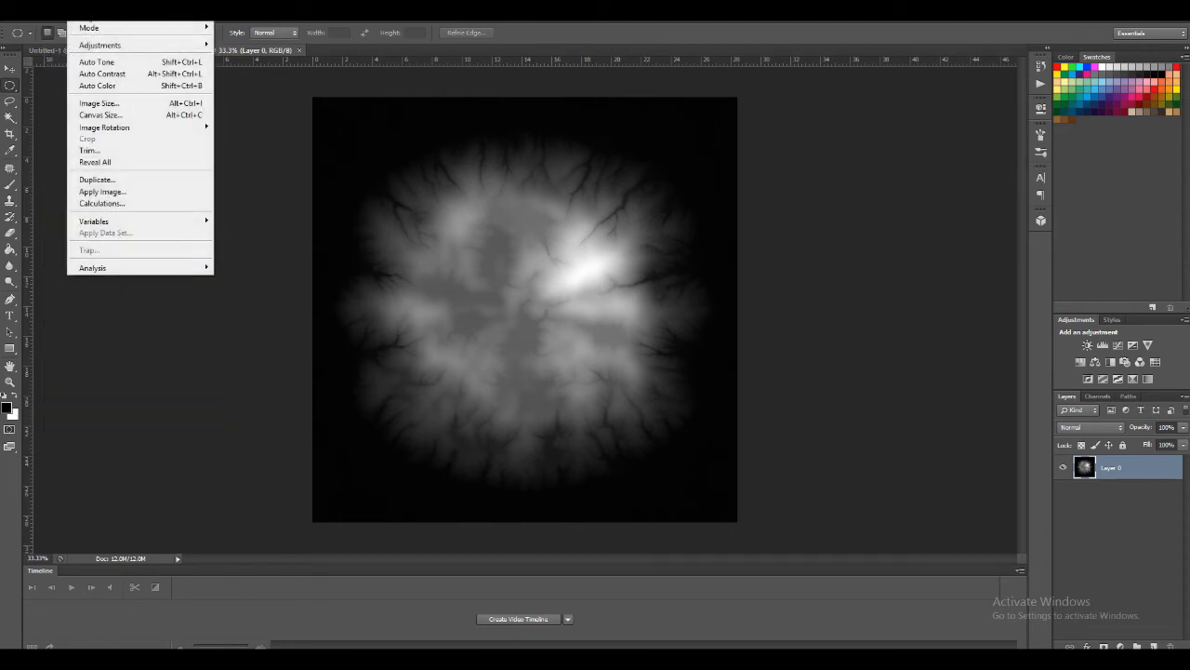
{"action": "left_click", "coordinate": [97, 104]}
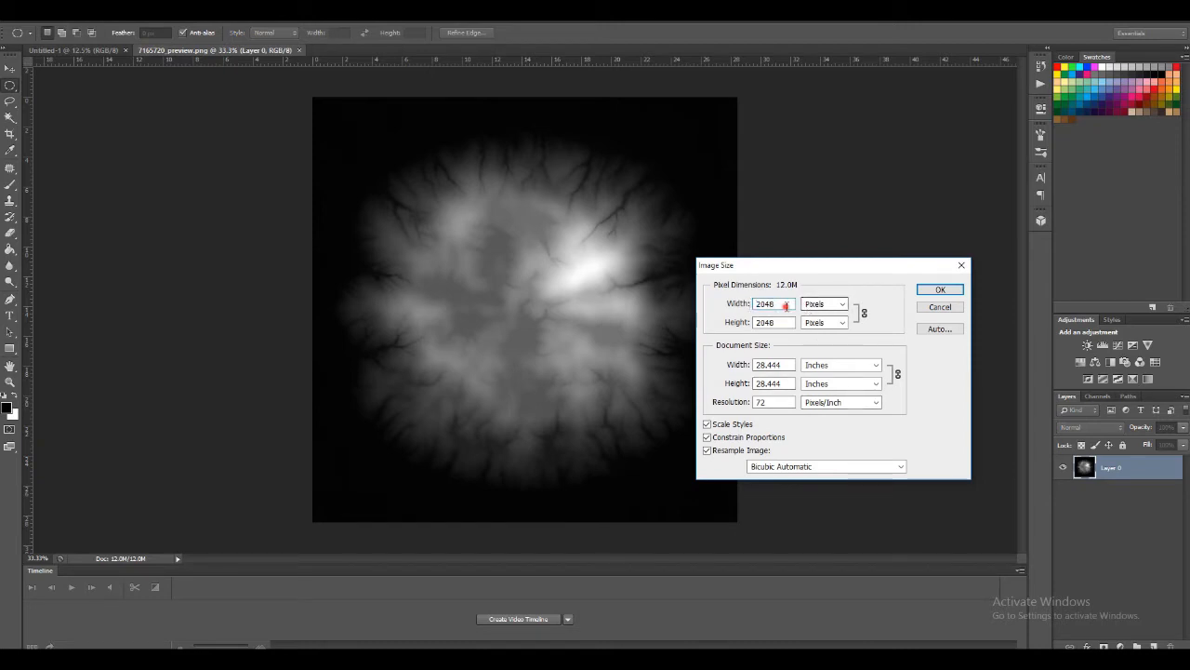
{"action": "type", "text": "200"}
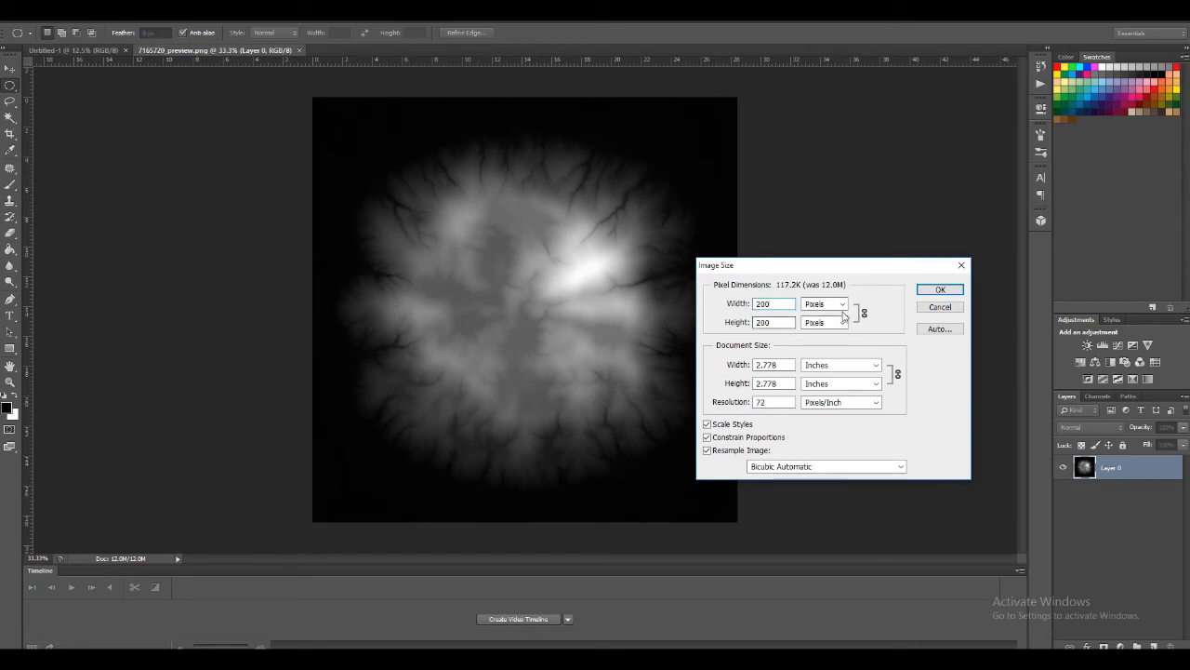
{"action": "left_click", "coordinate": [935, 290]}
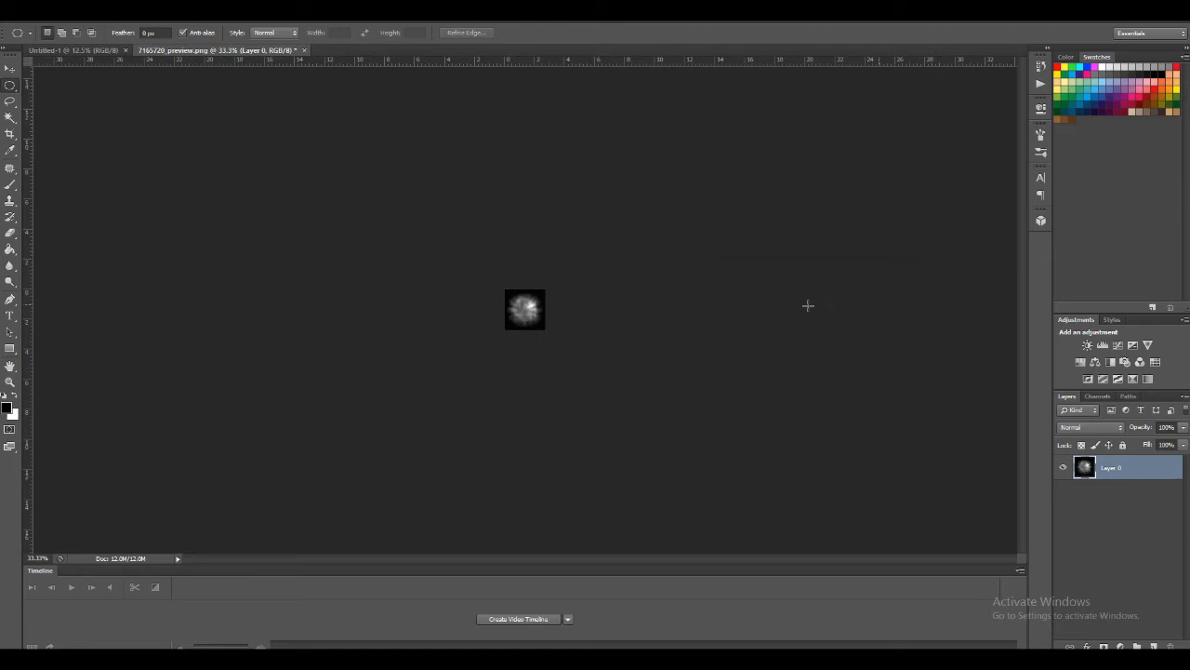
{"action": "key", "text": "ctrl+plus"}
{"action": "key", "text": "ctrl+plus"}
{"action": "key", "text": "ctrl+plus"}
{"action": "key", "text": "ctrl+plus"}
{"action": "key", "text": "ctrl+plus"}
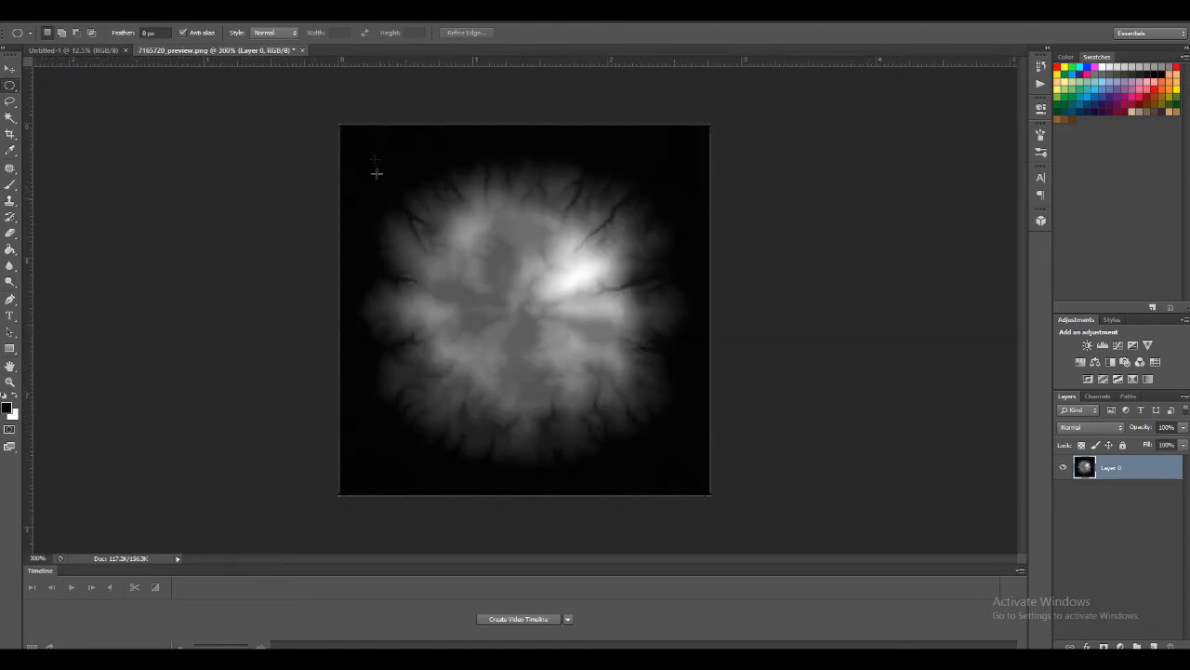
Select the resized terrain disc with an ellipse, define it as brush preset "Bio07", and close the image without saving
{"action": "left_click_drag", "start_coordinate": [375, 154], "coordinate": [703, 480]}
{"action": "key", "text": "alt+e"}
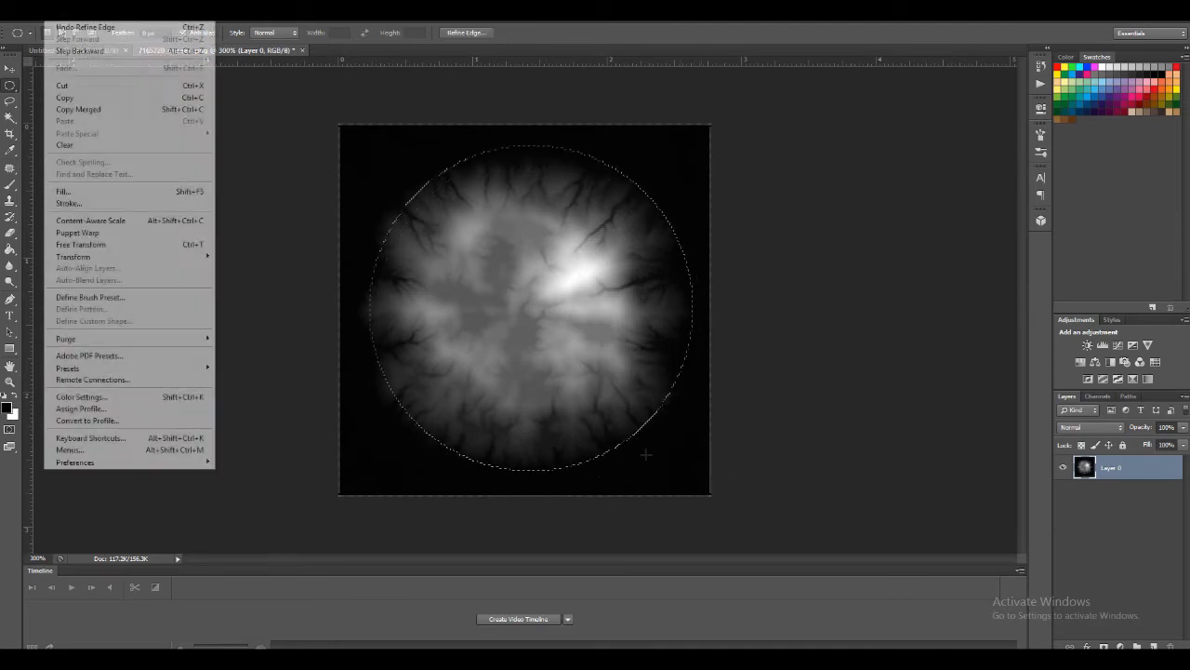
{"action": "left_click", "coordinate": [88, 297]}
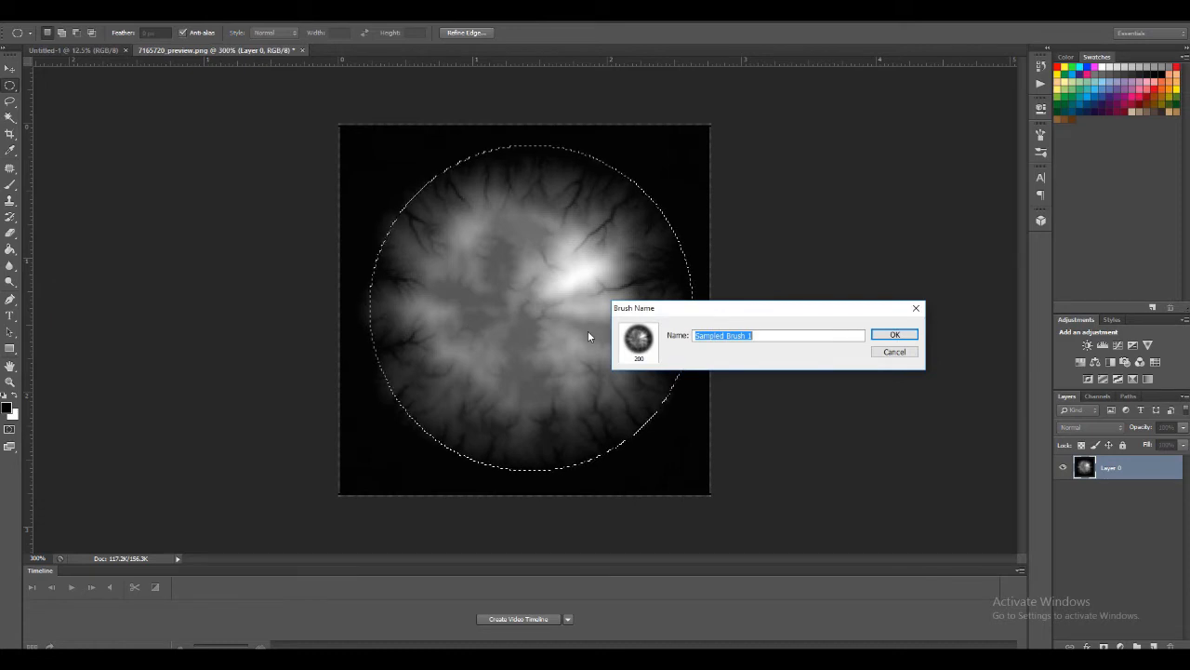
{"action": "type", "text": "Blo06"}
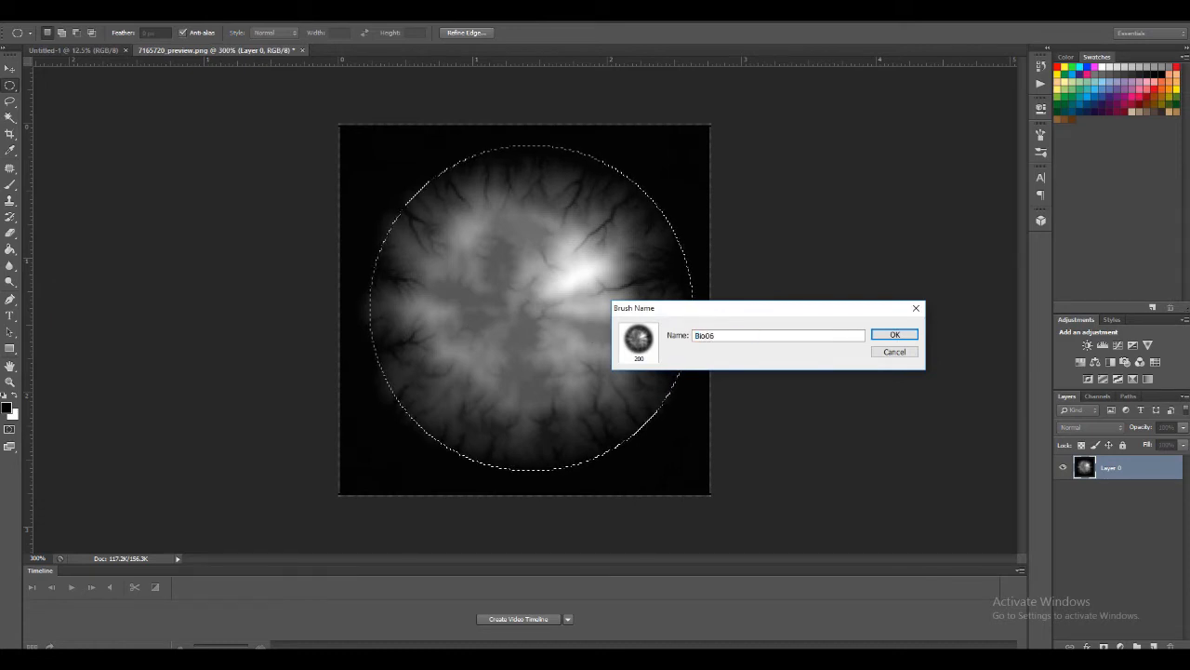
{"action": "key", "text": "BackSpace"}
{"action": "type", "text": "7"}
{"action": "left_click", "coordinate": [885, 334]}
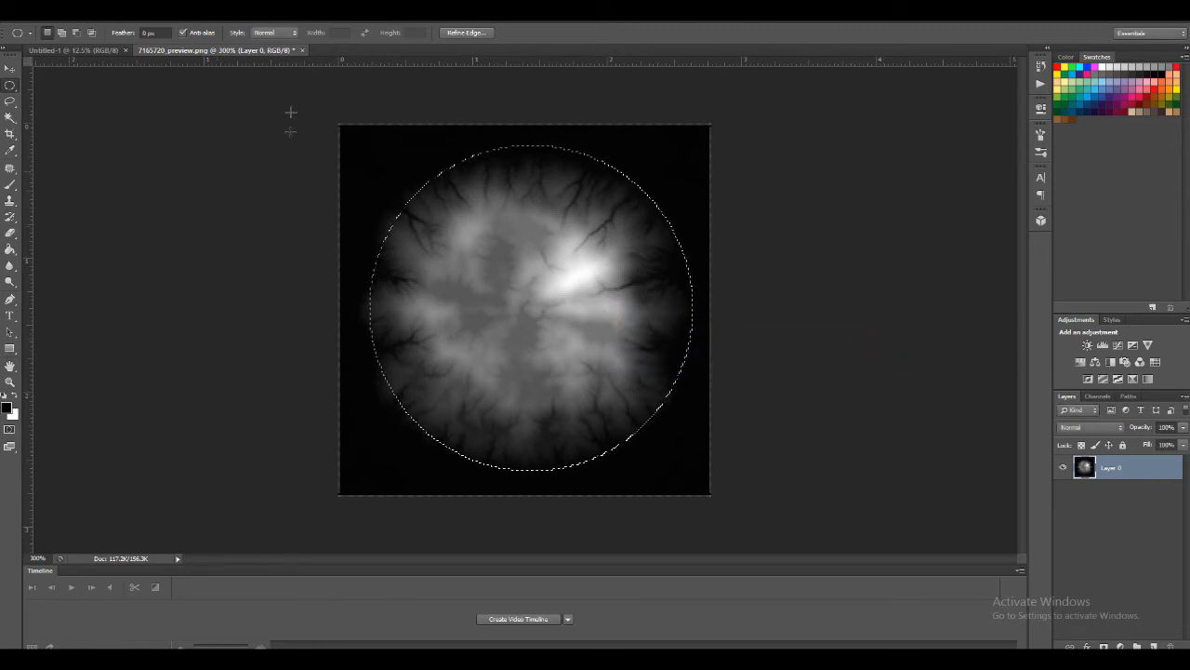
{"action": "left_click", "coordinate": [303, 50]}
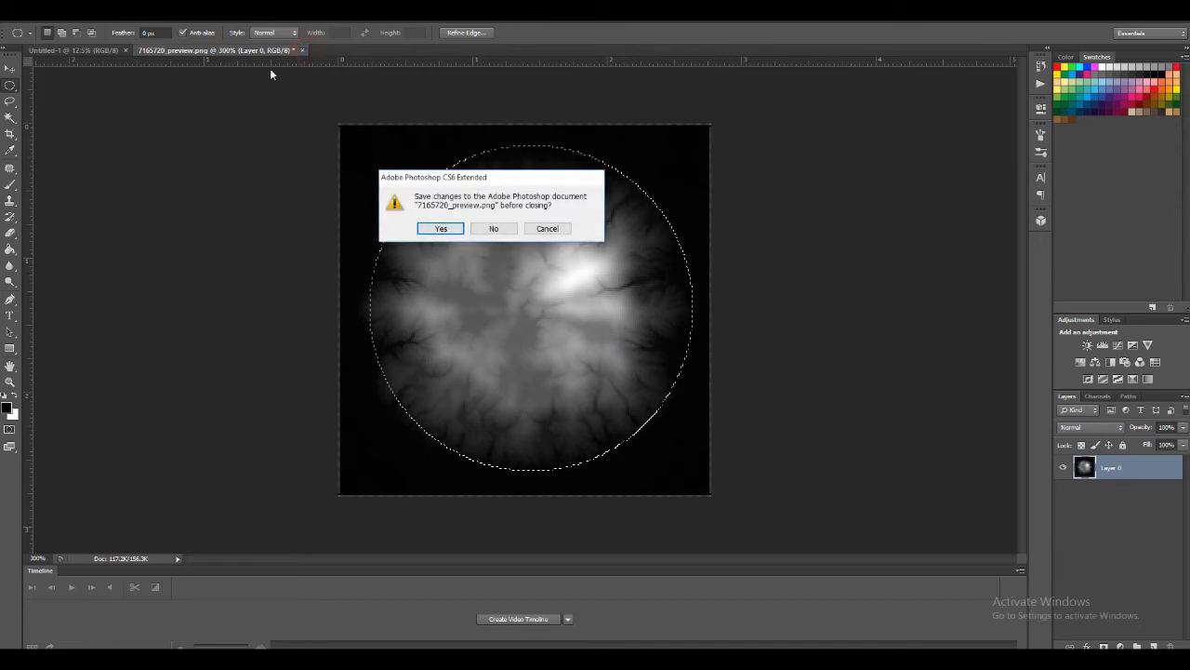
{"action": "left_click", "coordinate": [494, 228]}
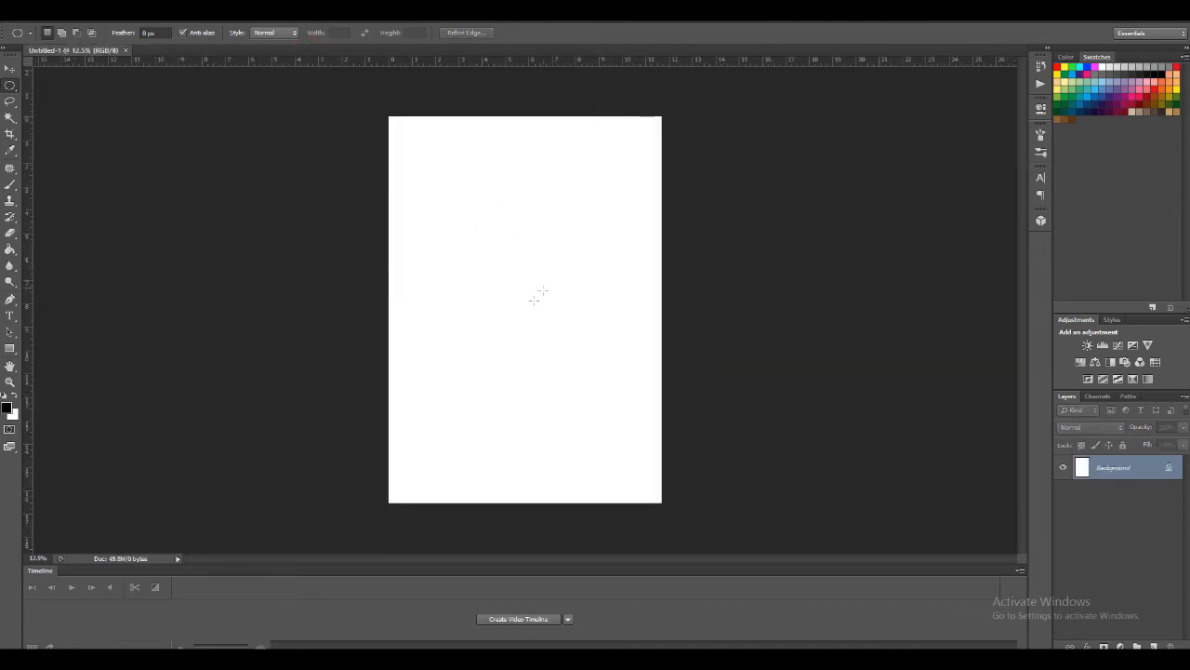
Activate the Brush tool on the blank A3 page, choose the new 200 px terrain brush and try smaller and larger sizes
{"action": "right_click", "coordinate": [480, 307]}
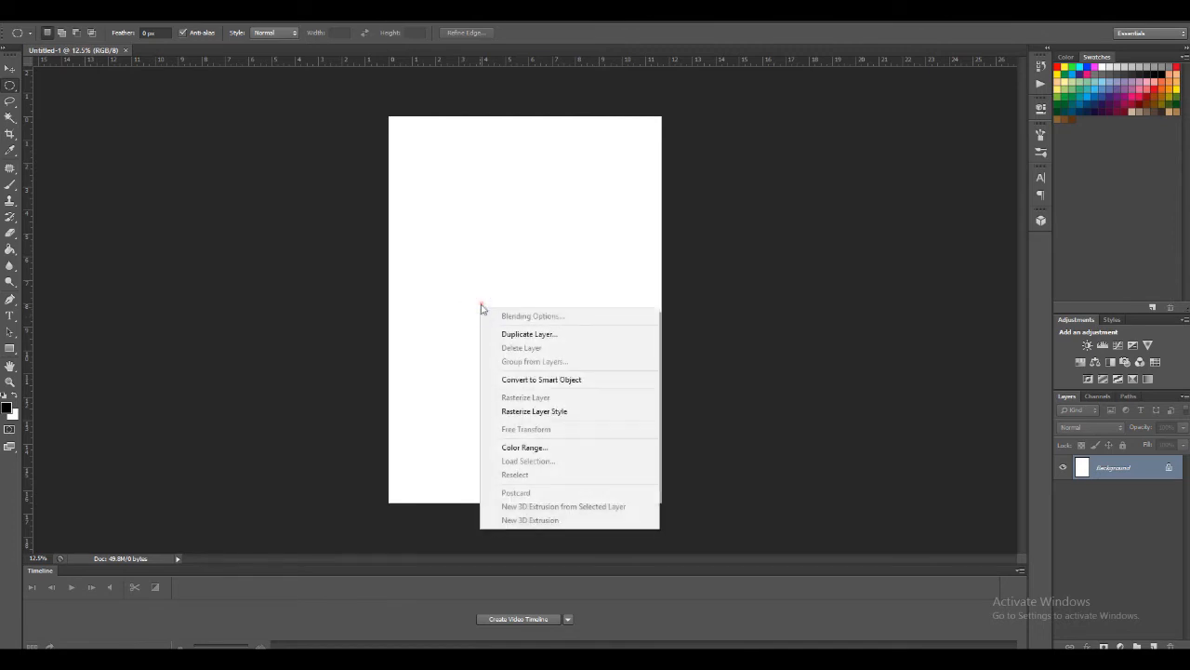
{"action": "left_click", "coordinate": [480, 304]}
{"action": "key", "text": "b"}
{"action": "right_click", "coordinate": [481, 301]}
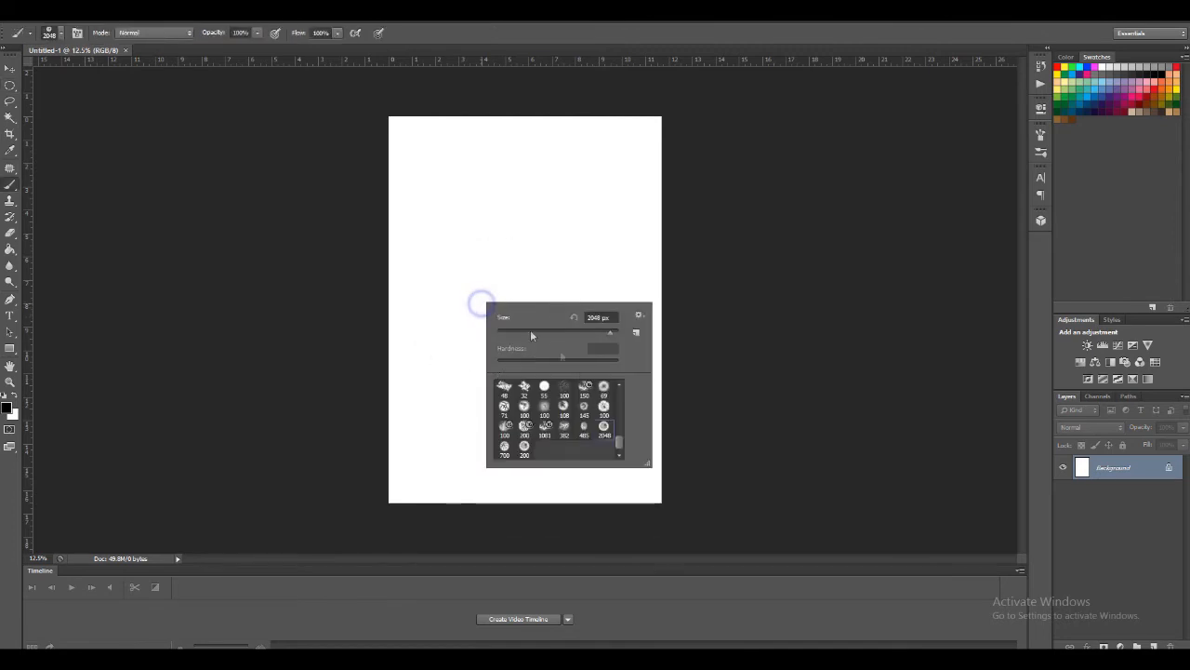
{"action": "left_click", "coordinate": [524, 447]}
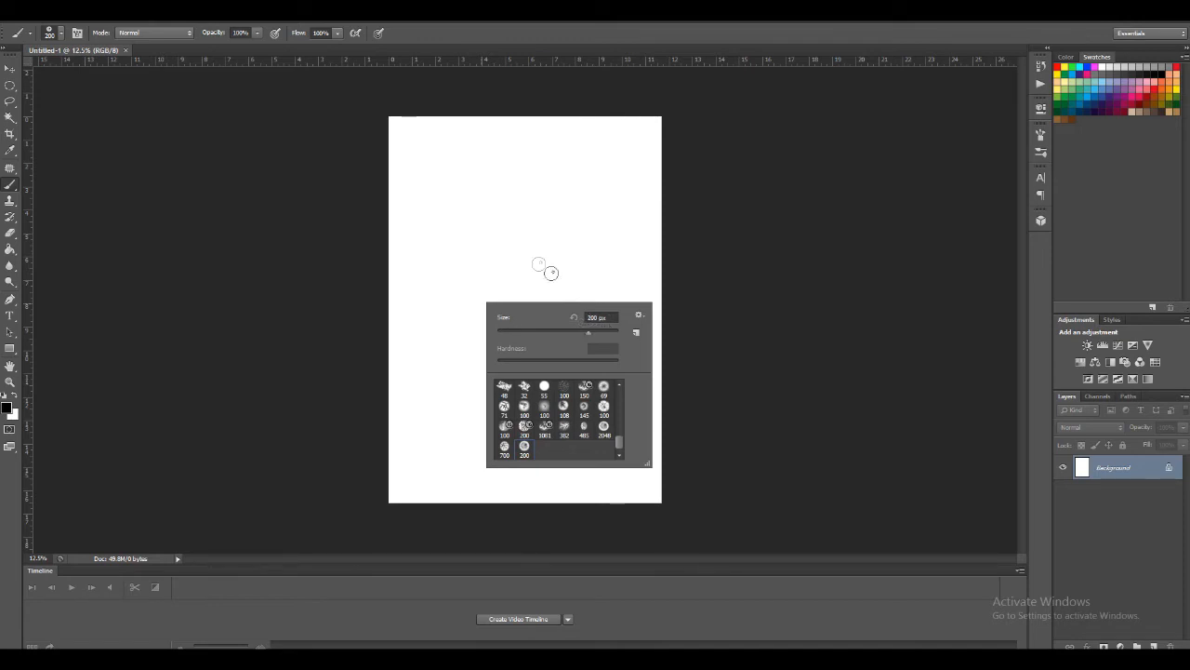
{"action": "left_click_drag", "start_coordinate": [590, 333], "coordinate": [558, 337]}
{"action": "left_click_drag", "start_coordinate": [595, 334], "coordinate": [608, 334]}
Choose the 700 px terrain brush and stamp it at seven scattered spots on the upper and middle page
{"action": "left_click", "coordinate": [505, 409]}
{"action": "left_click", "coordinate": [503, 448]}
{"action": "left_click", "coordinate": [478, 205]}
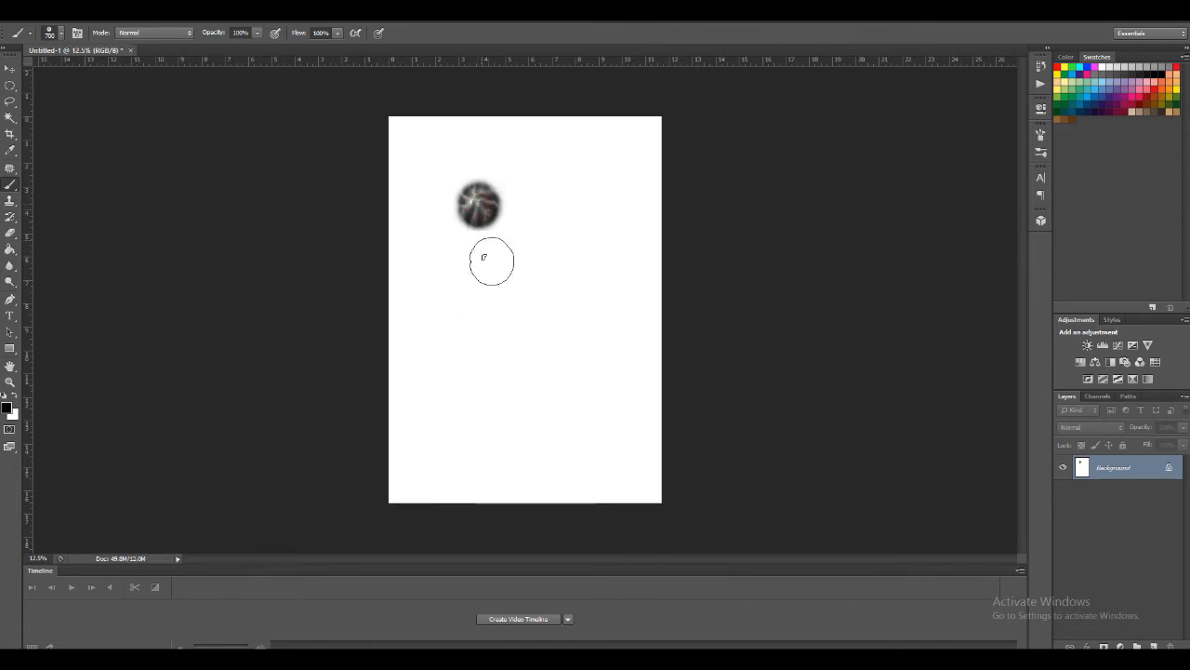
{"action": "left_click", "coordinate": [484, 291]}
{"action": "left_click", "coordinate": [572, 273]}
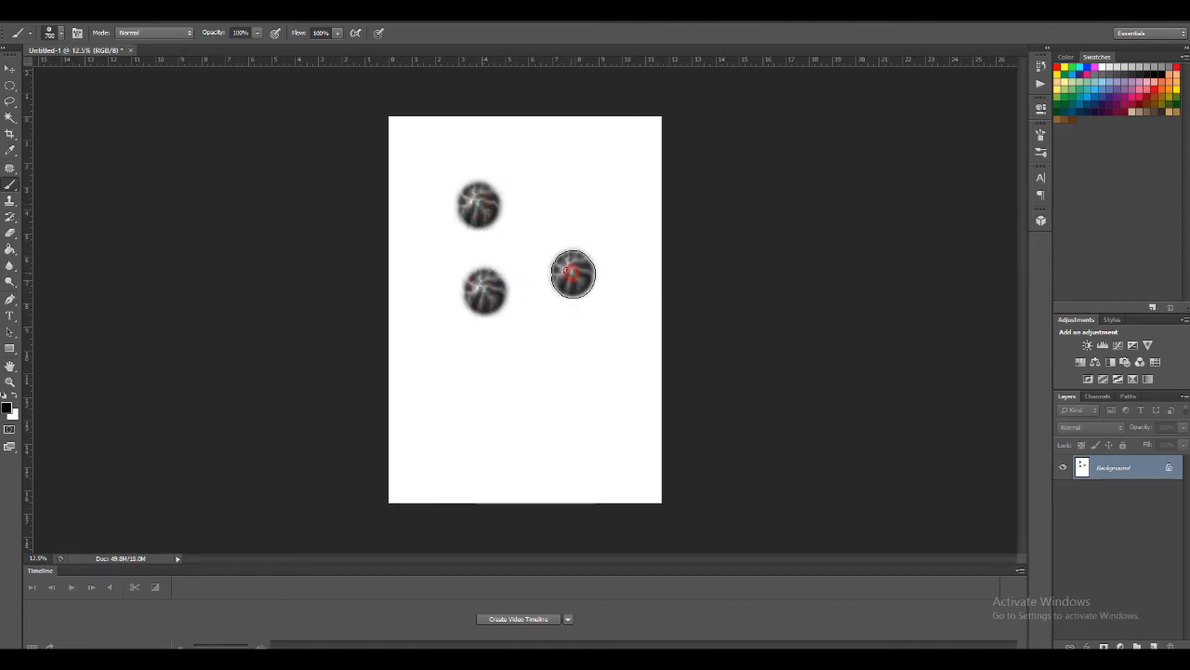
{"action": "left_click", "coordinate": [551, 215]}
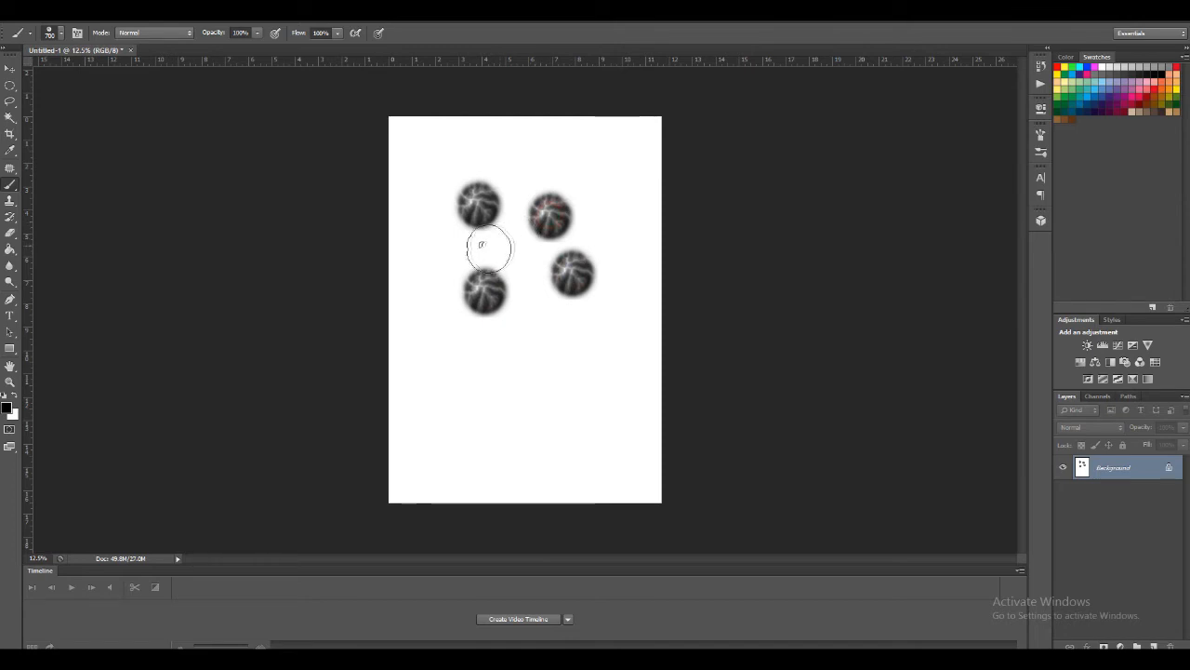
{"action": "left_click", "coordinate": [445, 251]}
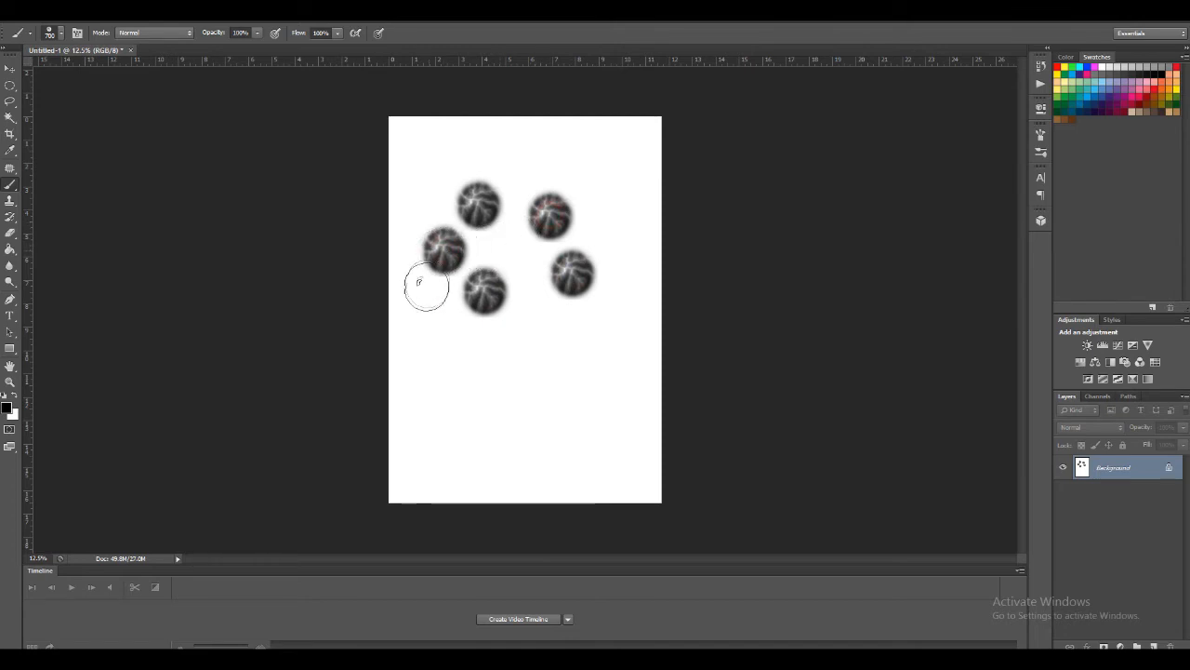
{"action": "left_click", "coordinate": [426, 309]}
{"action": "left_click", "coordinate": [526, 354]}
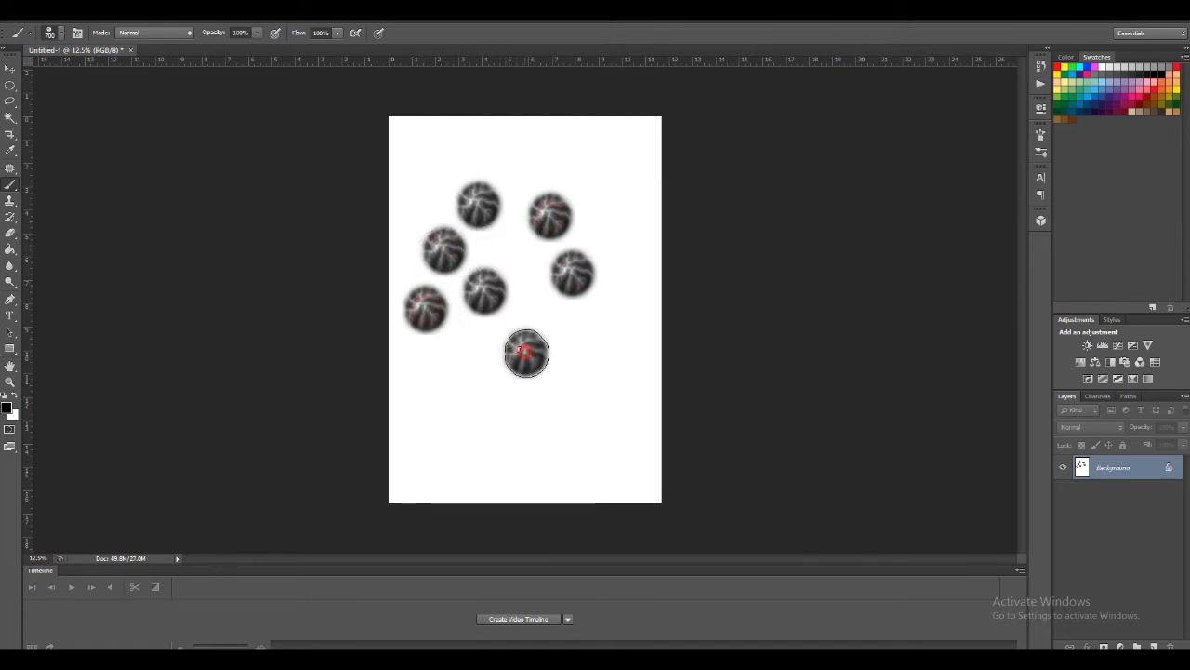
Open the brush settings and enable Shape Dynamics and Scattering for the 700 px brush
{"action": "left_click", "coordinate": [273, 13]}
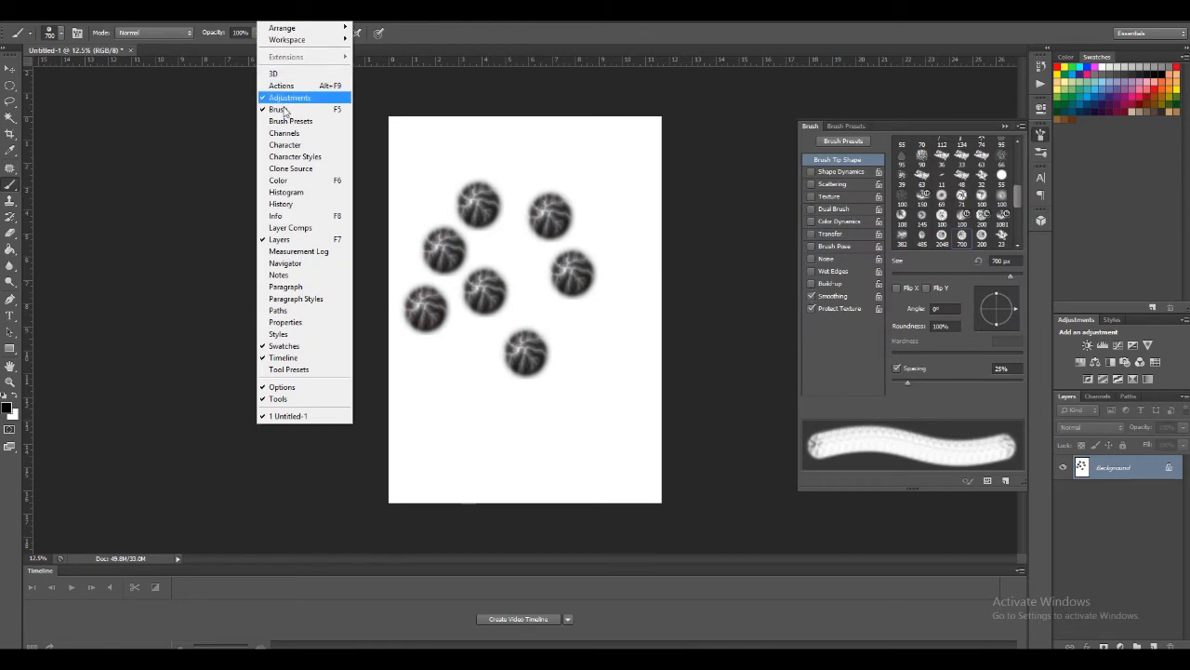
{"action": "left_click", "coordinate": [283, 109]}
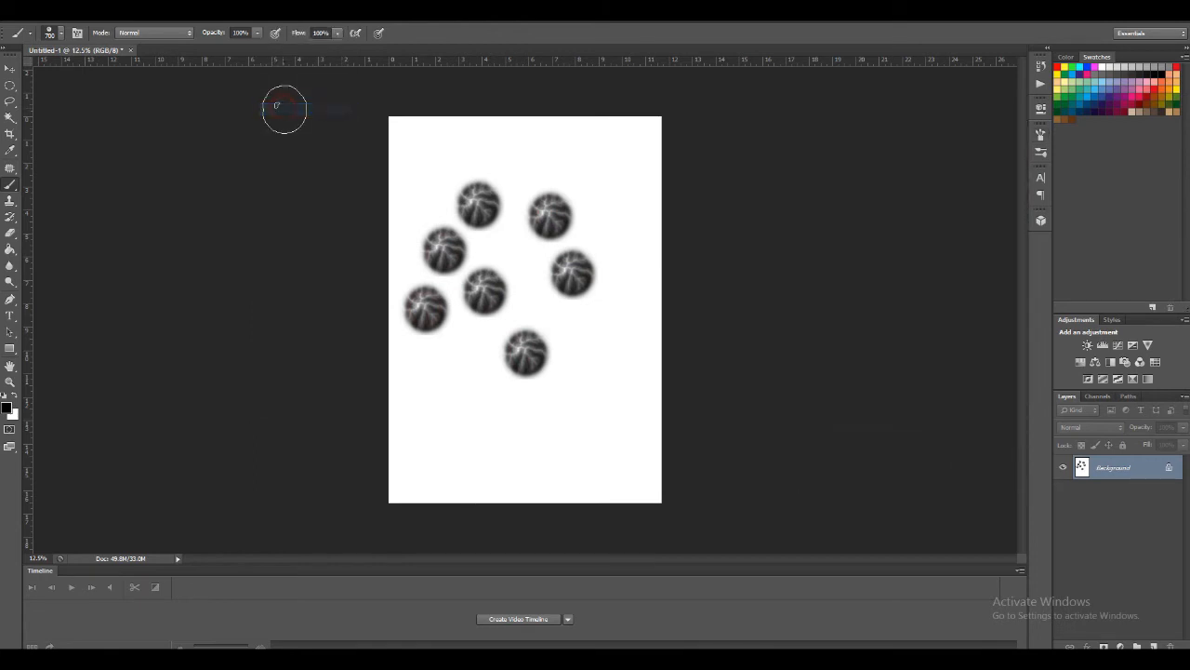
{"action": "left_click", "coordinate": [277, 13]}
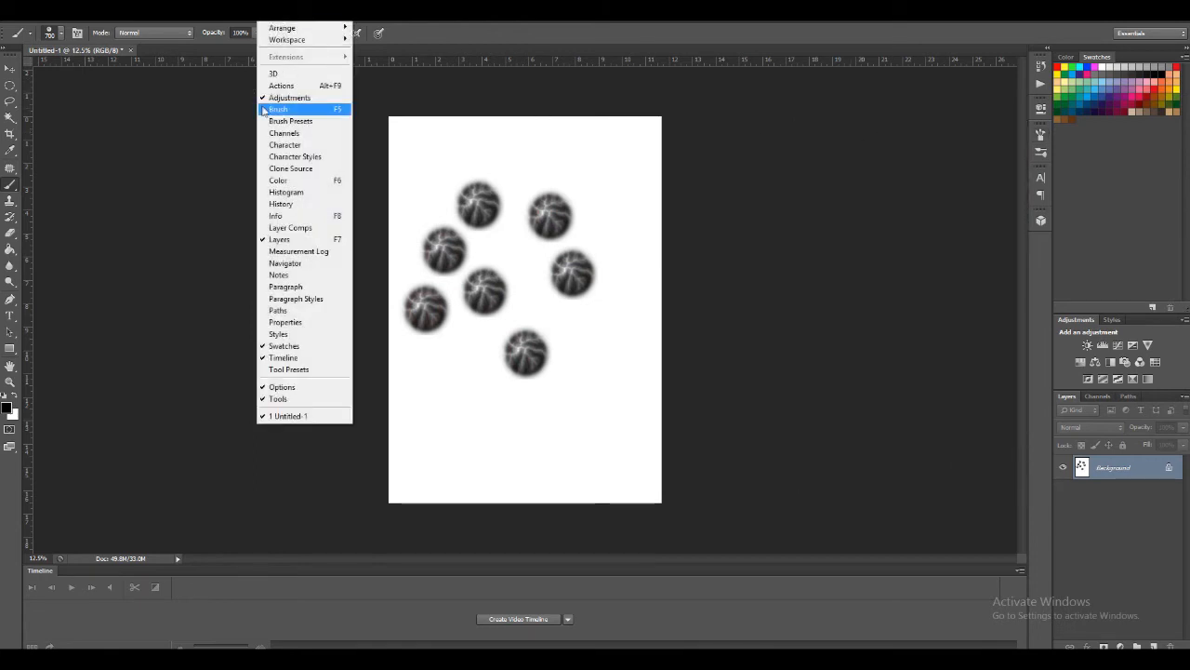
{"action": "left_click", "coordinate": [275, 13]}
{"action": "left_click", "coordinate": [275, 13]}
{"action": "left_click", "coordinate": [279, 110]}
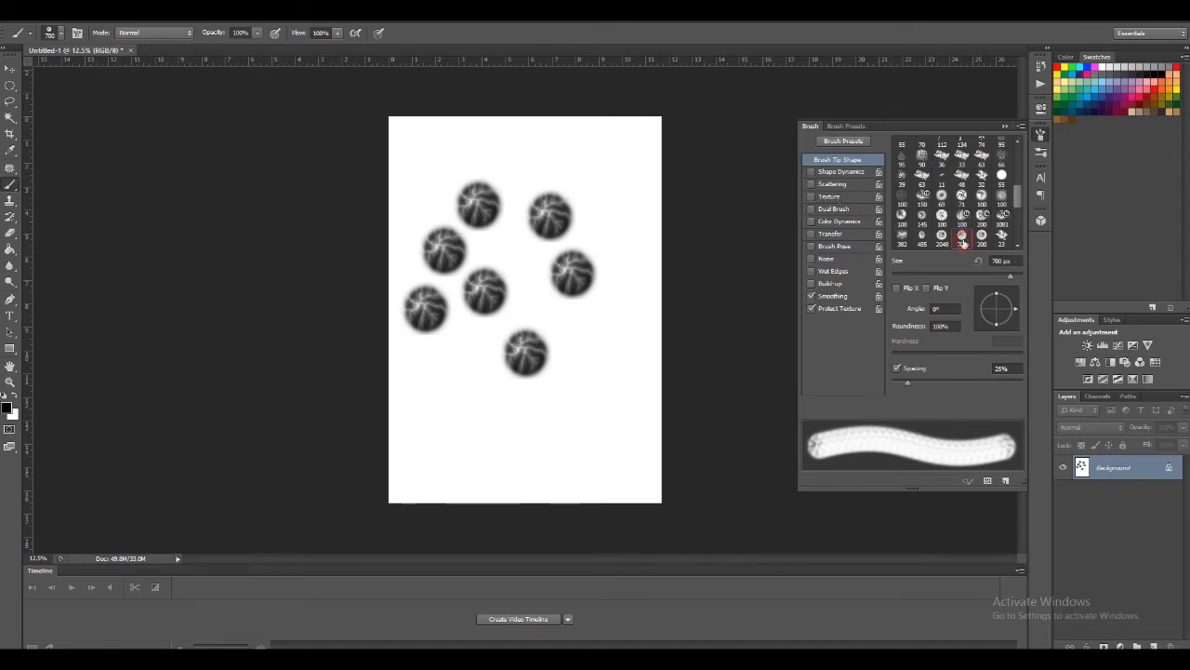
{"action": "left_click", "coordinate": [812, 172]}
{"action": "left_click", "coordinate": [812, 185]}
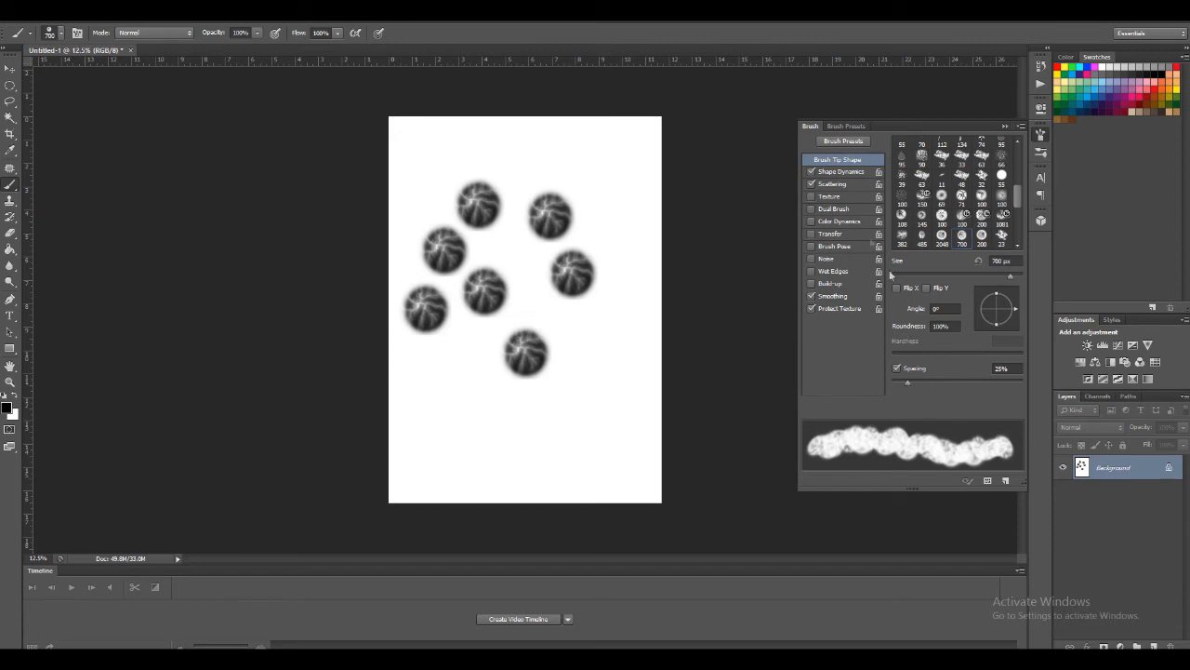
Set the Shape Dynamics angle jitter to about 66% and show the Scattering settings
{"action": "left_click", "coordinate": [842, 172]}
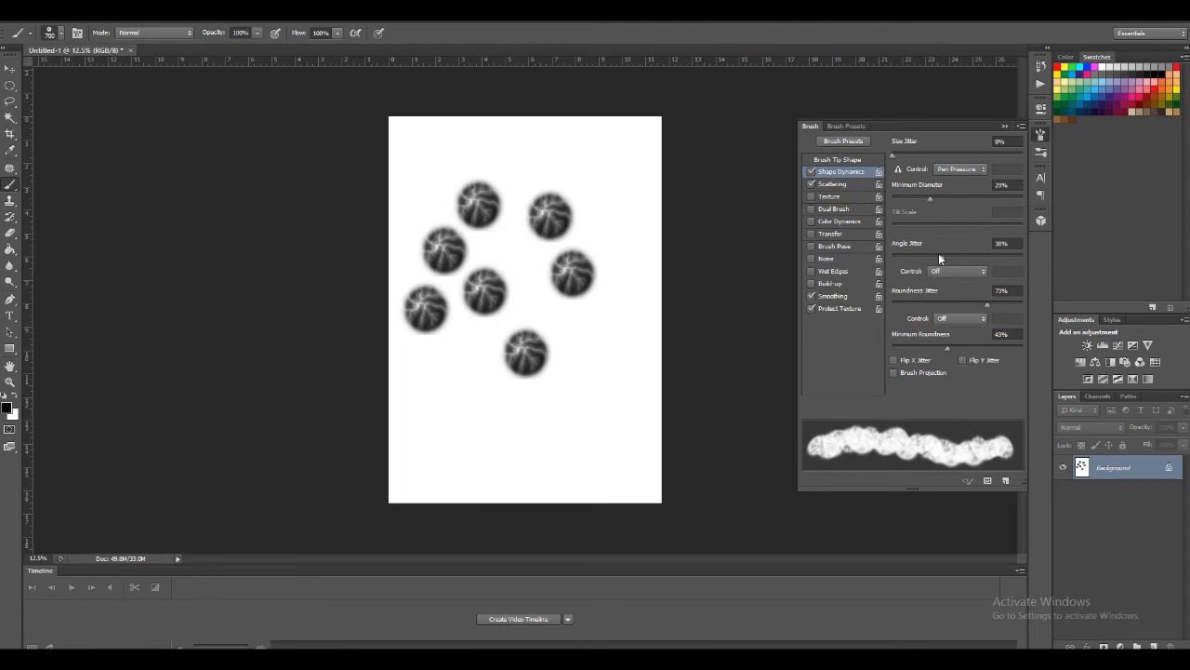
{"action": "mouse_move", "coordinate": [939, 256]}
{"action": "left_mouse_down"}
{"action": "mouse_move", "coordinate": [987, 251]}
{"action": "mouse_move", "coordinate": [976, 252]}
{"action": "left_mouse_up"}
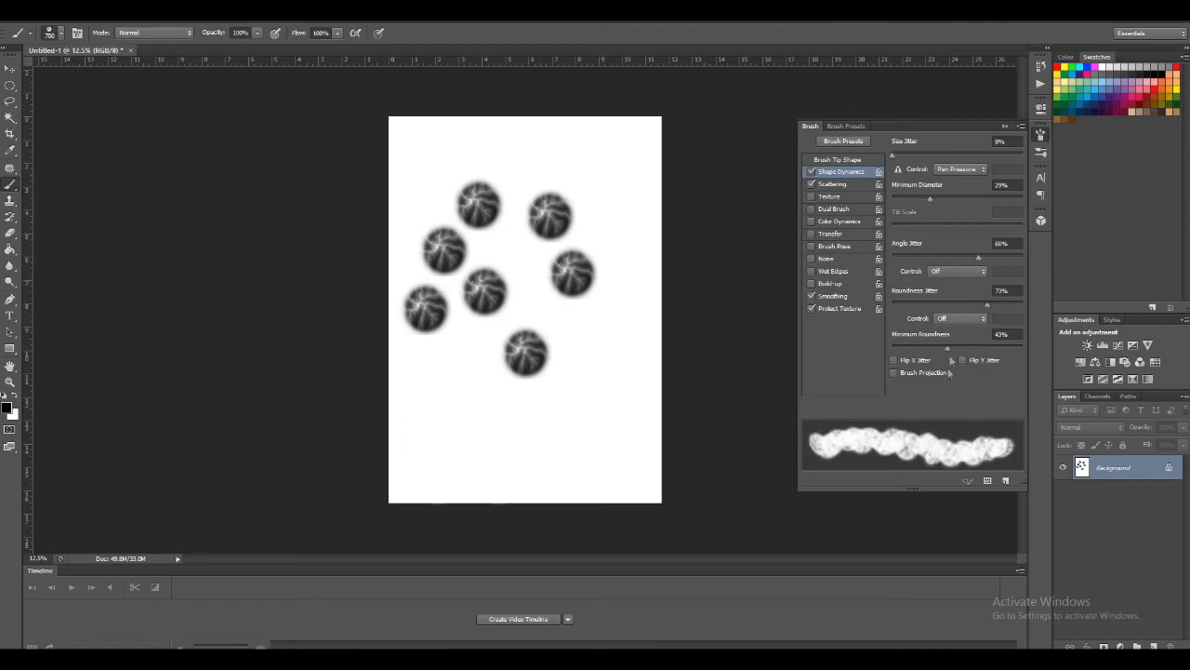
{"action": "left_click", "coordinate": [833, 183]}
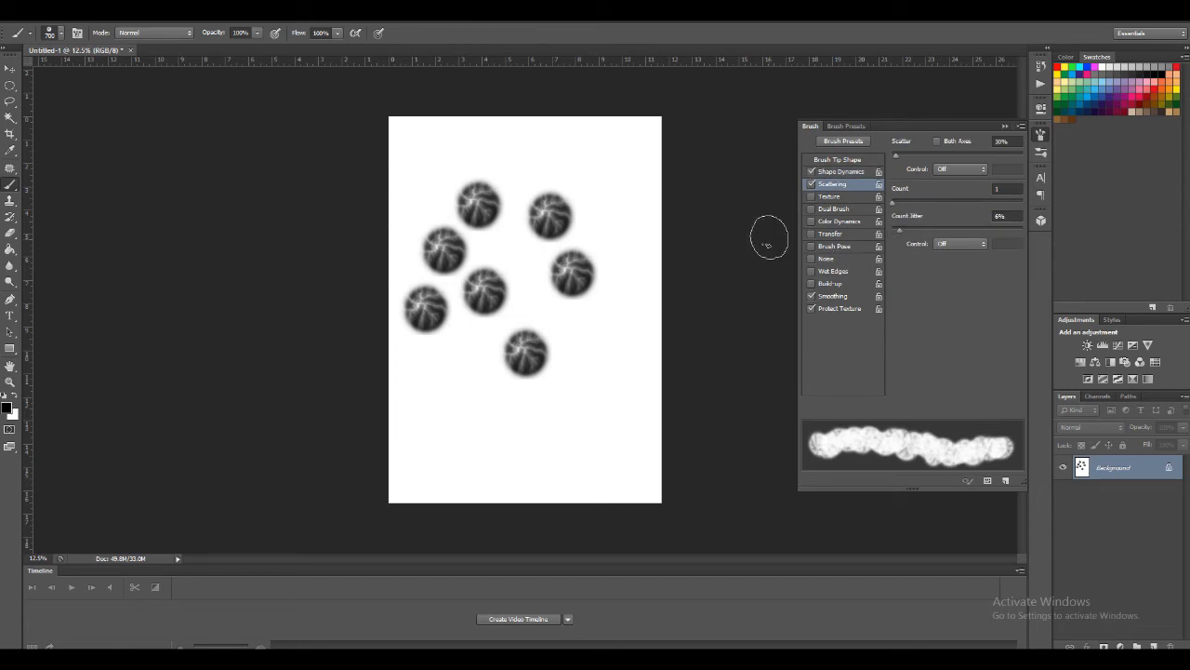
Paint several varied terrain stamps across the lower page and a short overlapping stroke near its lower-left corner
{"action": "left_click_drag", "start_coordinate": [603, 425], "coordinate": [553, 437]}
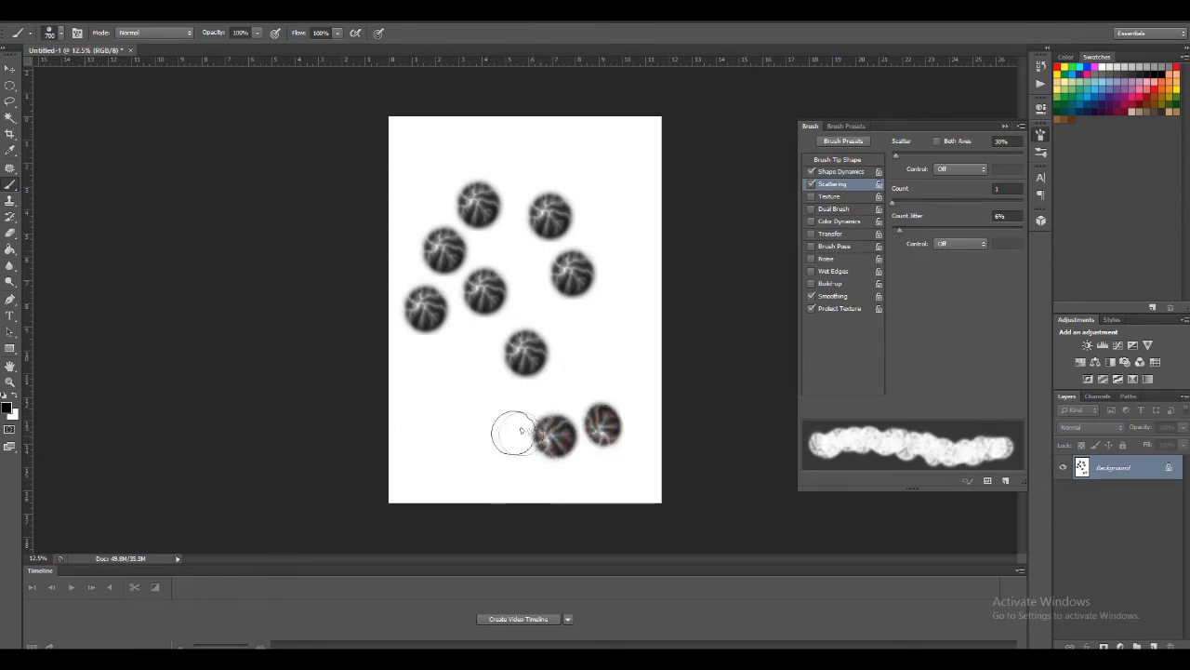
{"action": "left_click", "coordinate": [598, 371]}
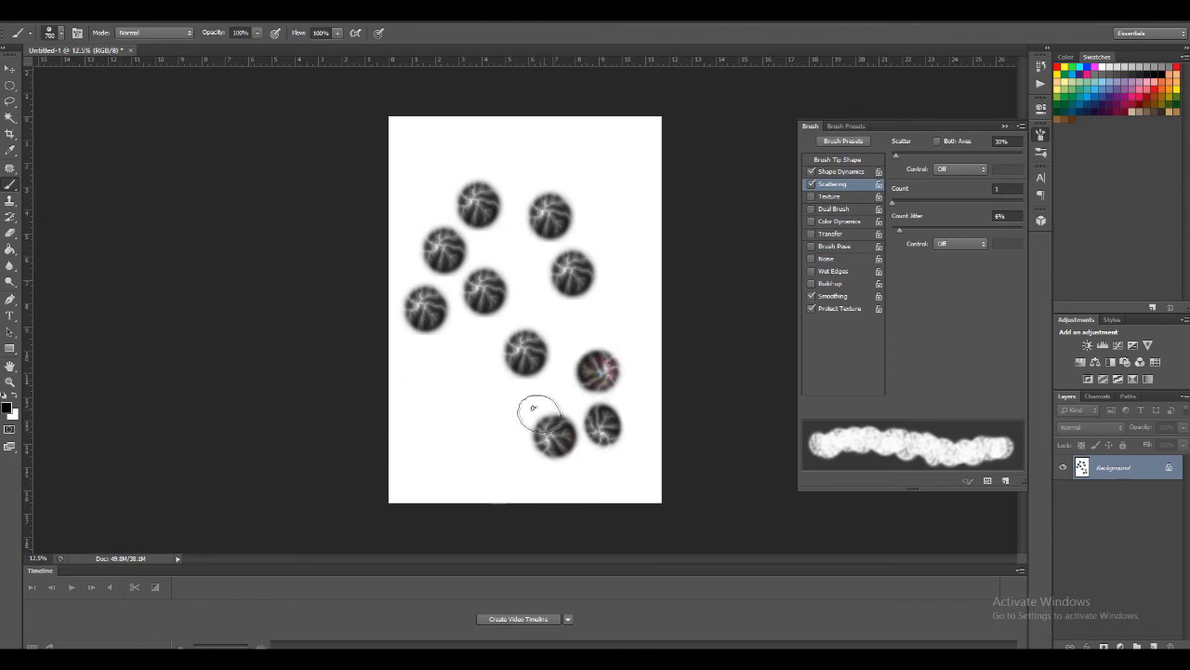
{"action": "left_click", "coordinate": [496, 418]}
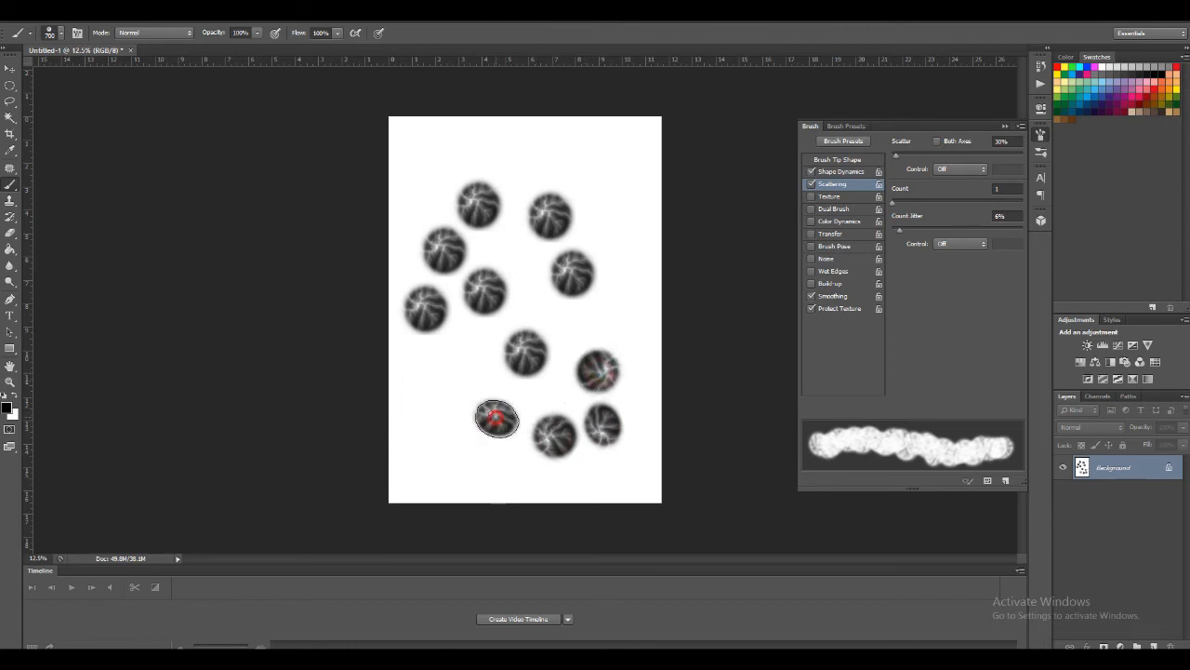
{"action": "left_click", "coordinate": [446, 379]}
{"action": "mouse_move", "coordinate": [447, 380]}
{"action": "left_mouse_down"}
{"action": "mouse_move", "coordinate": [418, 419]}
{"action": "mouse_move", "coordinate": [452, 425]}
{"action": "left_mouse_up"}
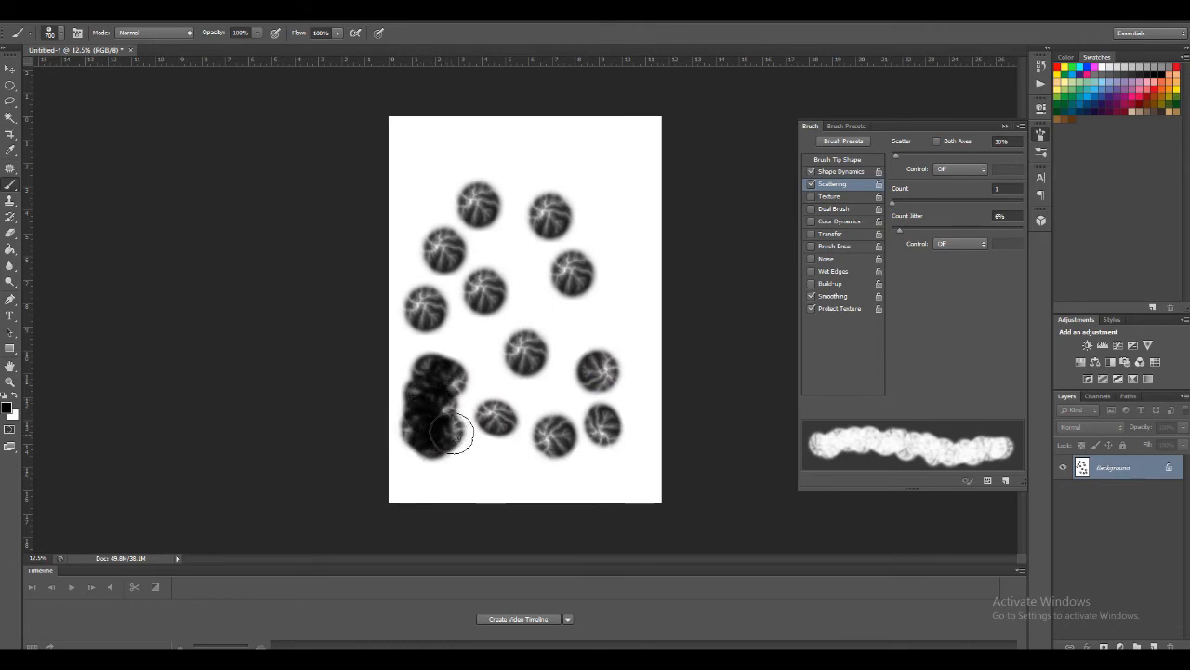
Lower the brush opacity to 39%, paint pale strokes and stamps across the upper page, and bring up the brush presets
{"action": "left_click", "coordinate": [258, 36]}
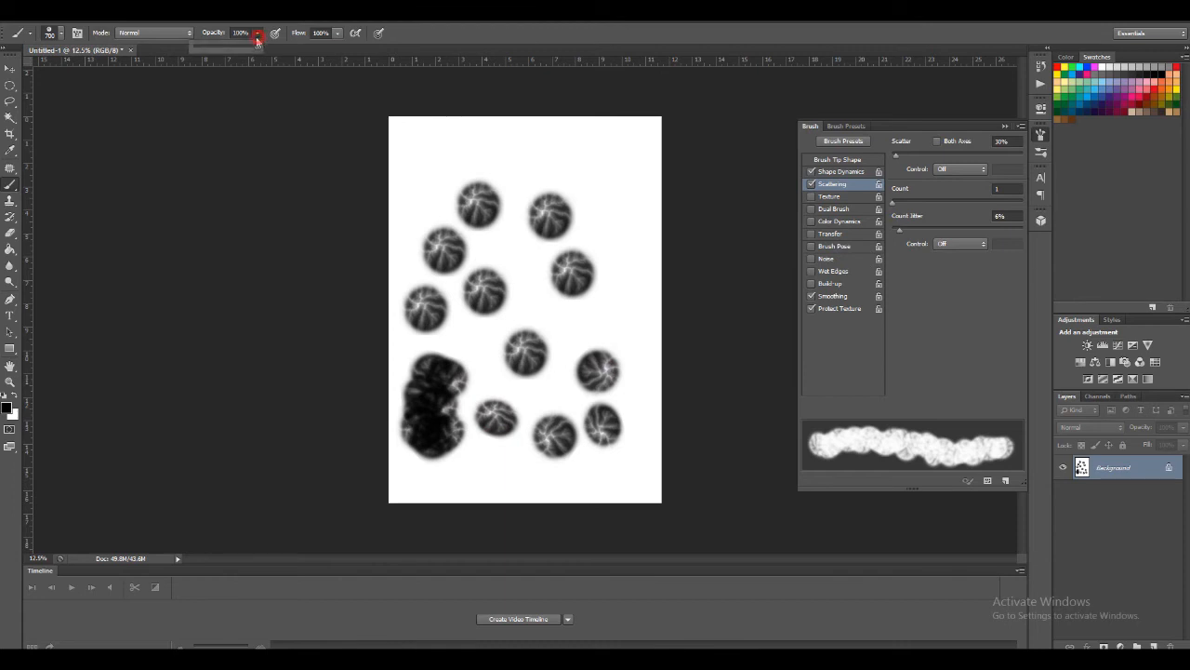
{"action": "left_click_drag", "start_coordinate": [247, 52], "coordinate": [216, 59]}
{"action": "left_click_drag", "start_coordinate": [519, 154], "coordinate": [590, 179]}
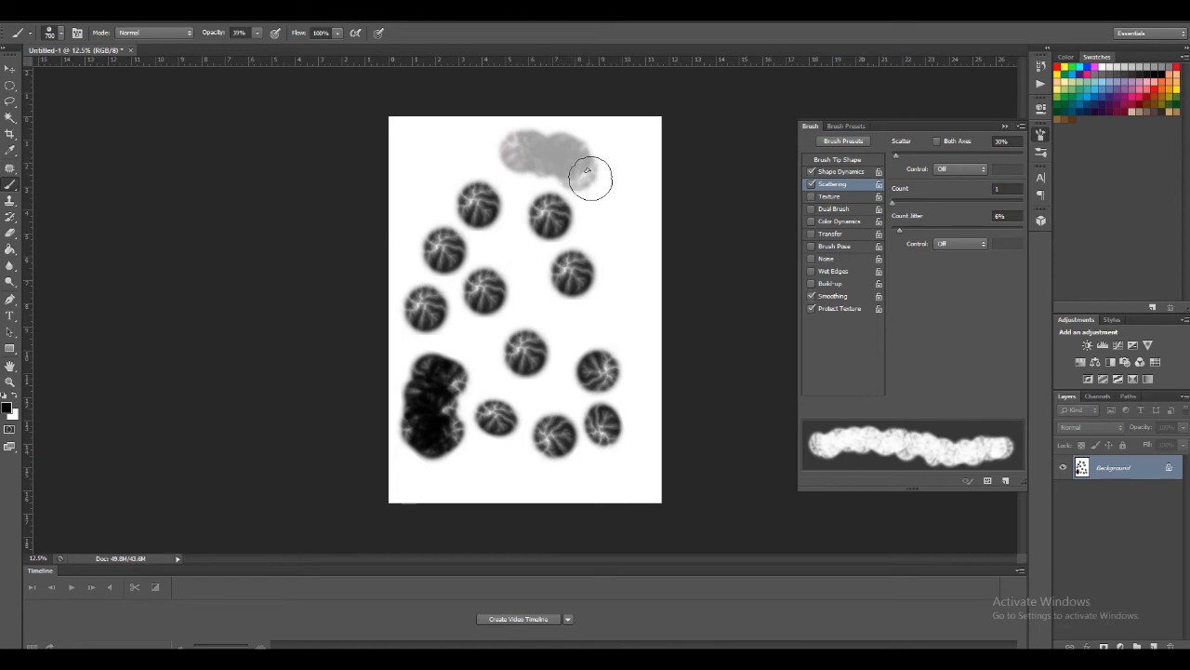
{"action": "left_click_drag", "start_coordinate": [490, 147], "coordinate": [435, 152]}
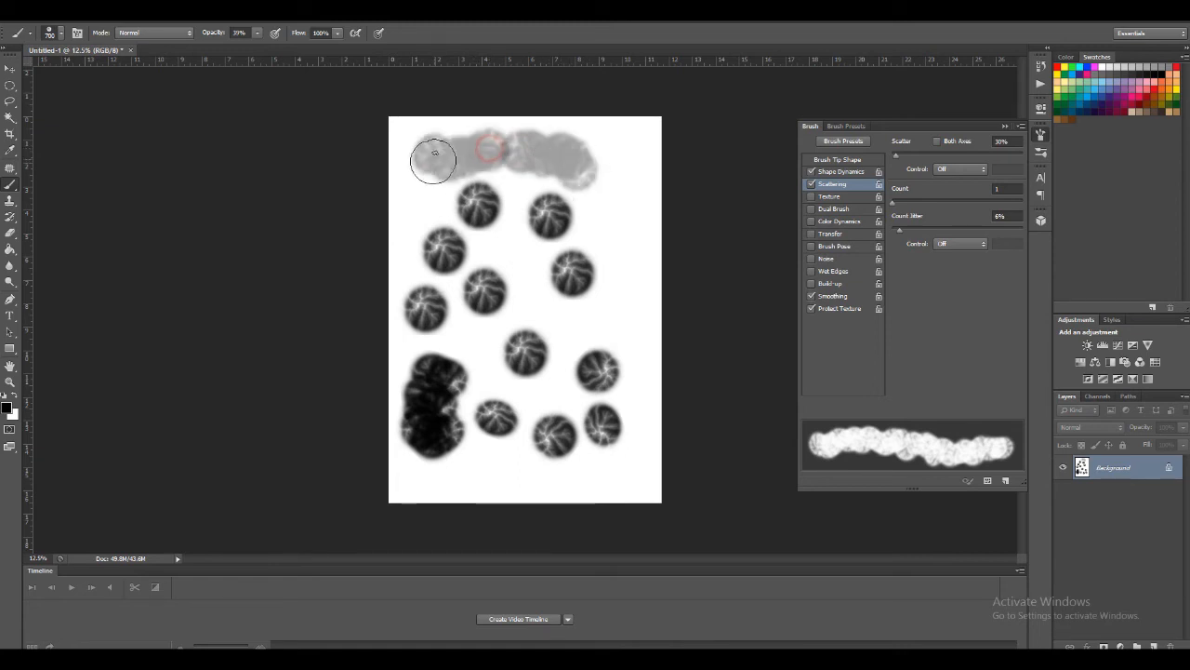
{"action": "left_click_drag", "start_coordinate": [423, 200], "coordinate": [411, 187]}
{"action": "left_click_drag", "start_coordinate": [602, 221], "coordinate": [602, 220]}
{"action": "right_click", "coordinate": [626, 186]}
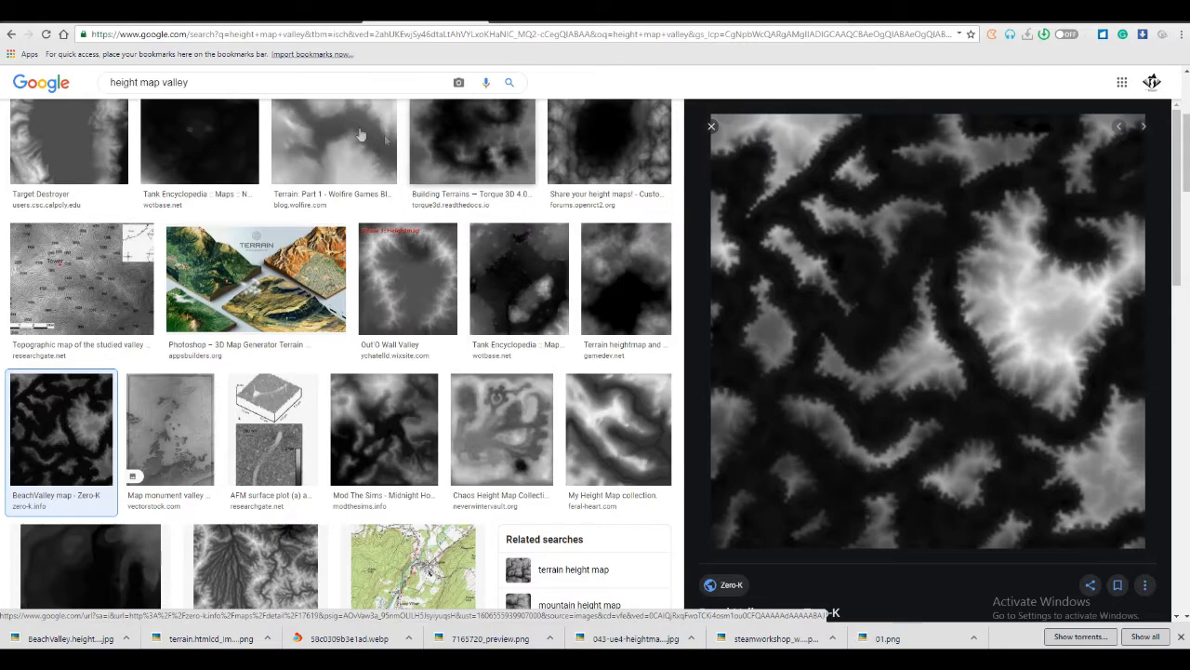
Switch to the browser, search Google Images for "star" and save the golden star as 1200px-Golden_star.svg.png in Pictures
{"action": "triple_click", "coordinate": [208, 84]}
{"action": "type", "text": "star"}
{"action": "key", "text": "Return"}
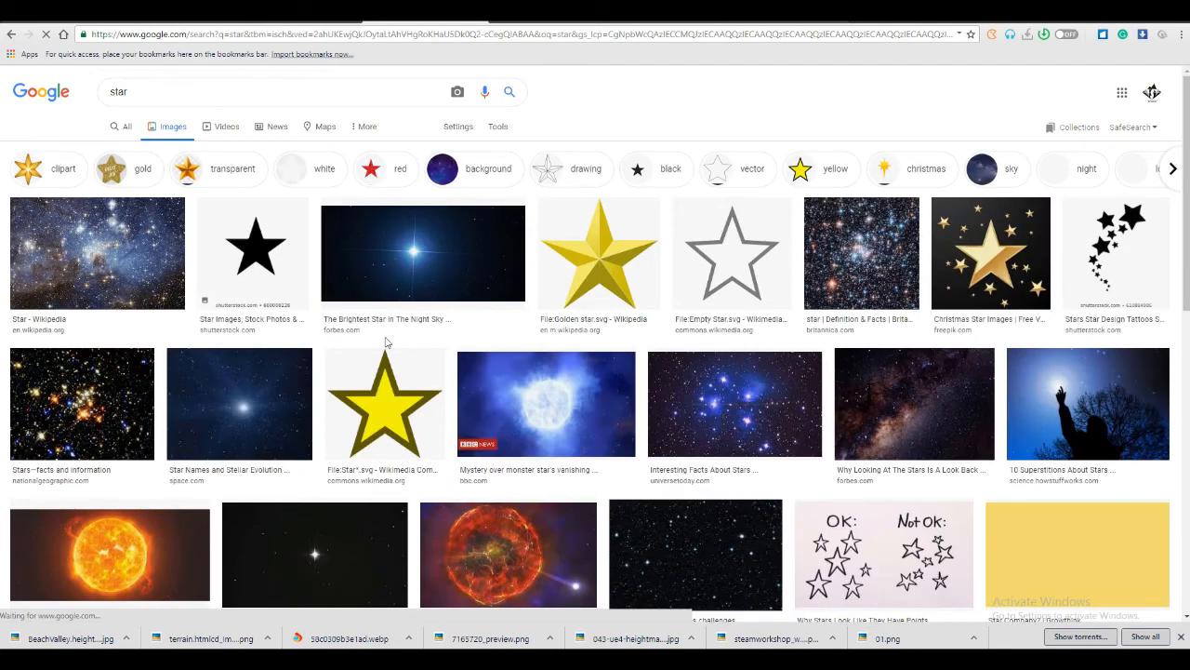
{"action": "left_click", "coordinate": [562, 298]}
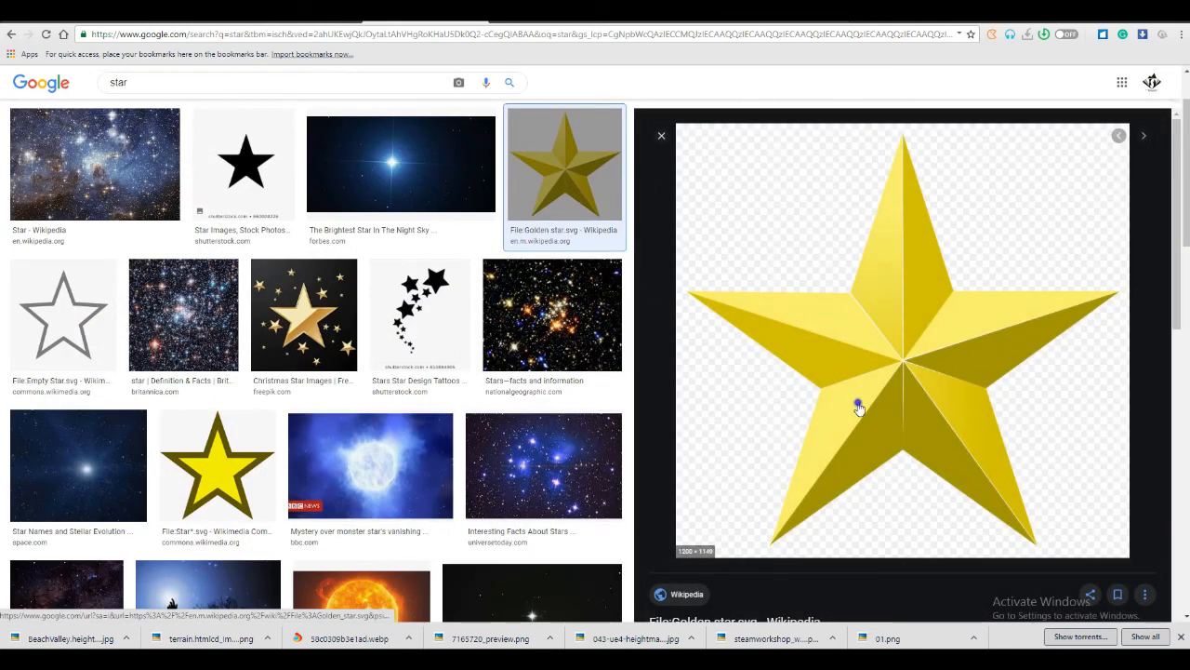
{"action": "right_click", "coordinate": [859, 405]}
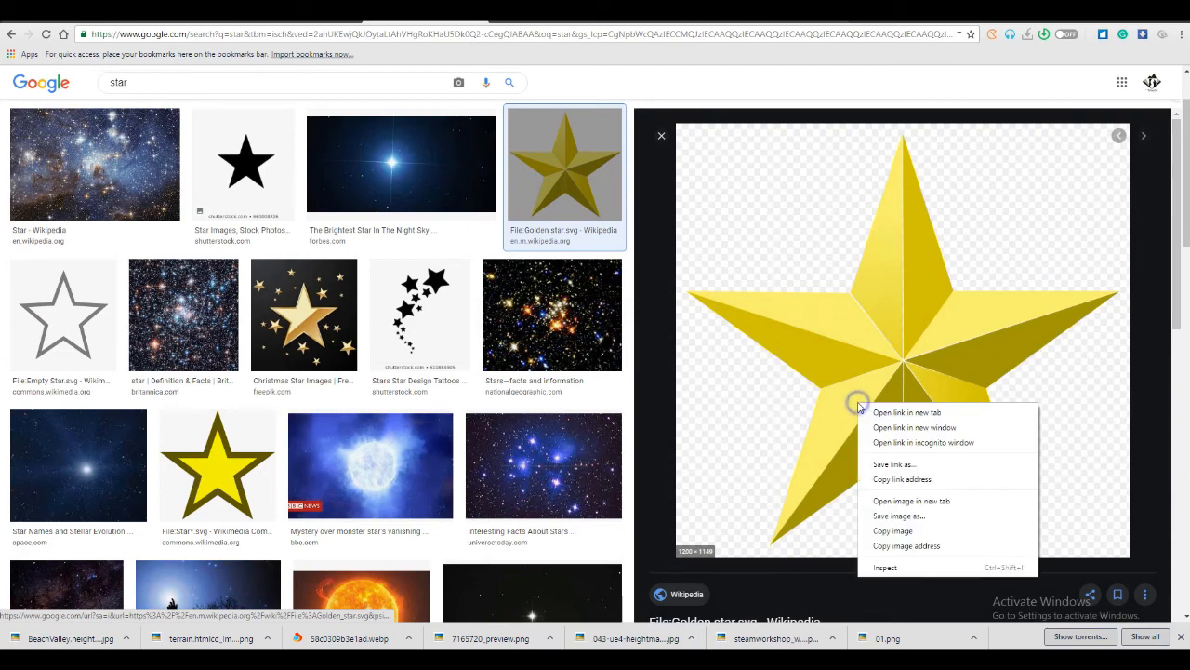
{"action": "left_click", "coordinate": [896, 518]}
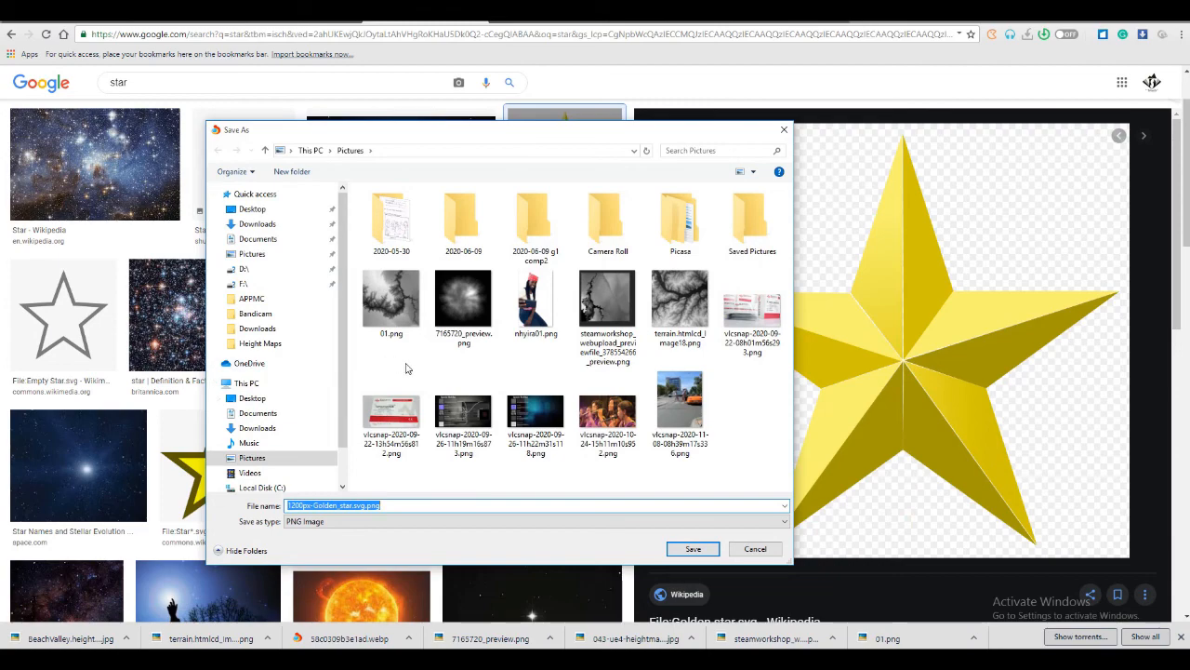
{"action": "left_click", "coordinate": [689, 548]}
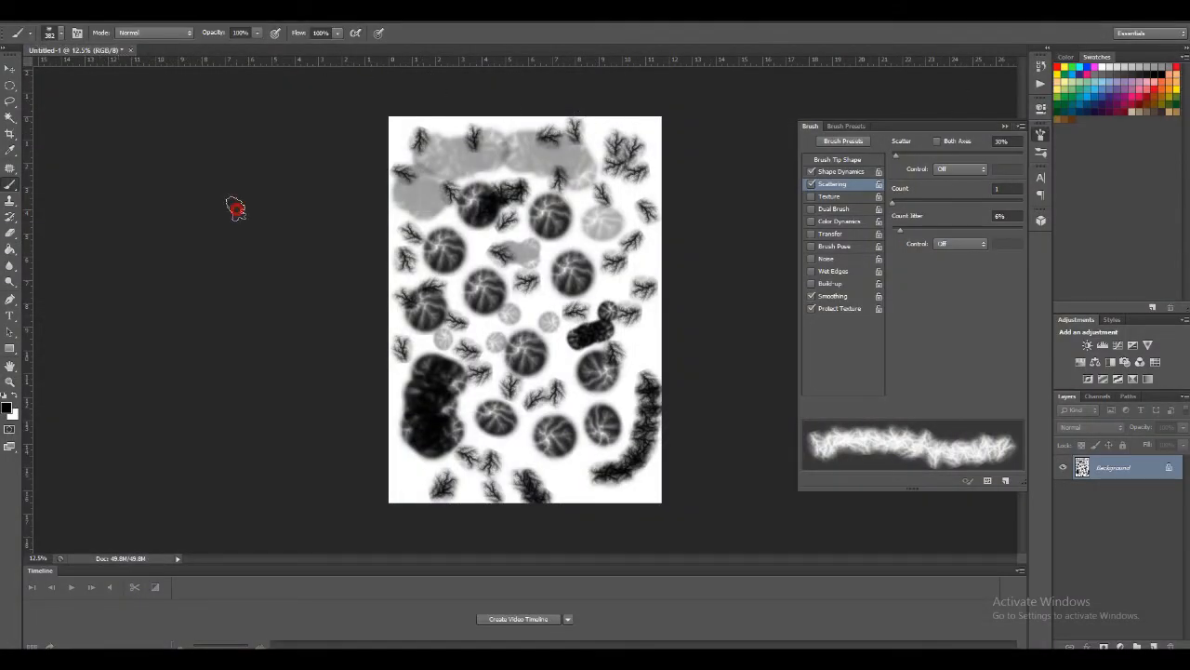
Open 1200px-Golden_star.svg.png from the Pictures folder with the Move tool active and nudge the star slightly
{"action": "left_click", "coordinate": [11, 71]}
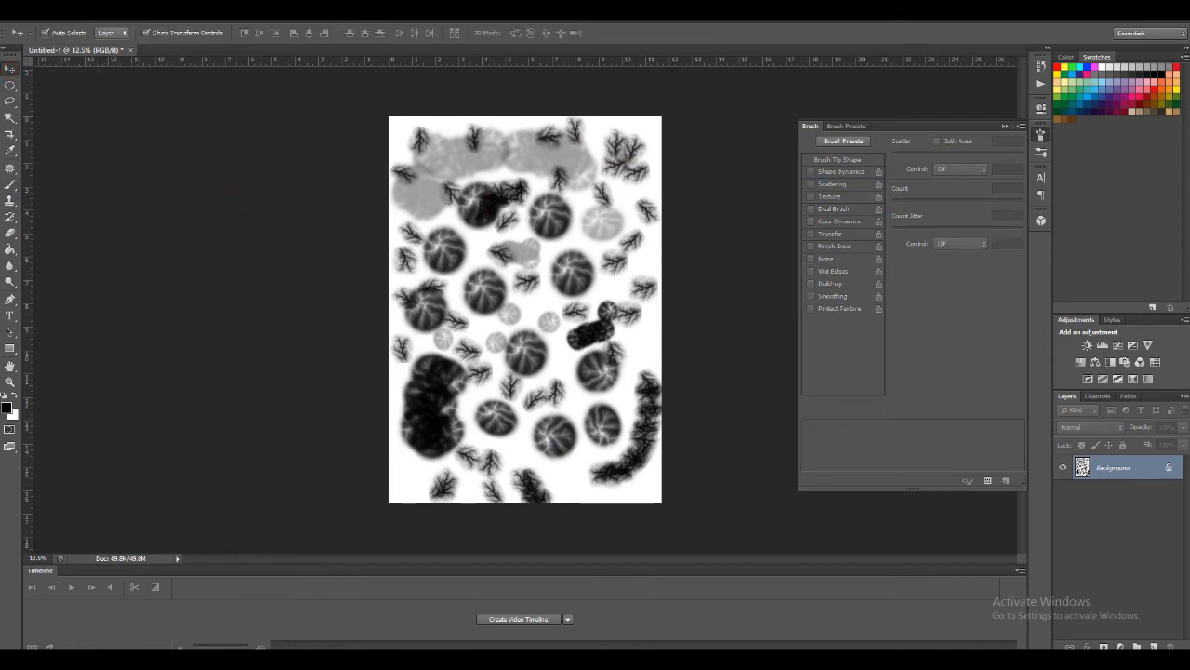
{"action": "left_click", "coordinate": [29, 19]}
{"action": "left_click", "coordinate": [42, 36]}
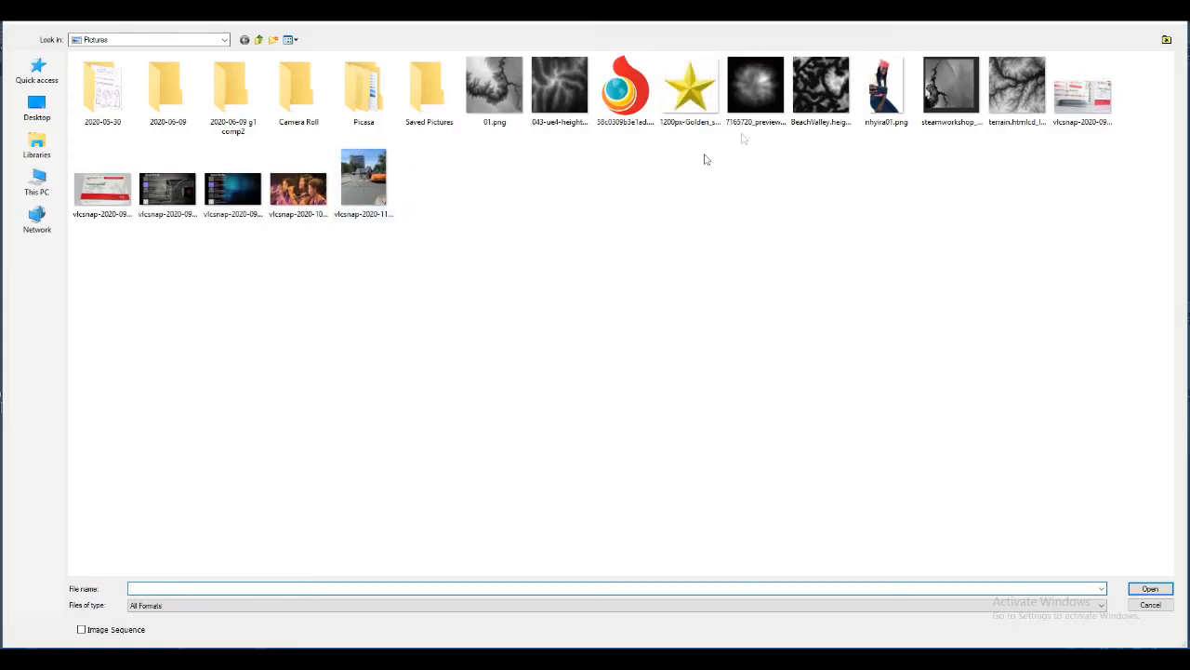
{"action": "double_click", "coordinate": [706, 89]}
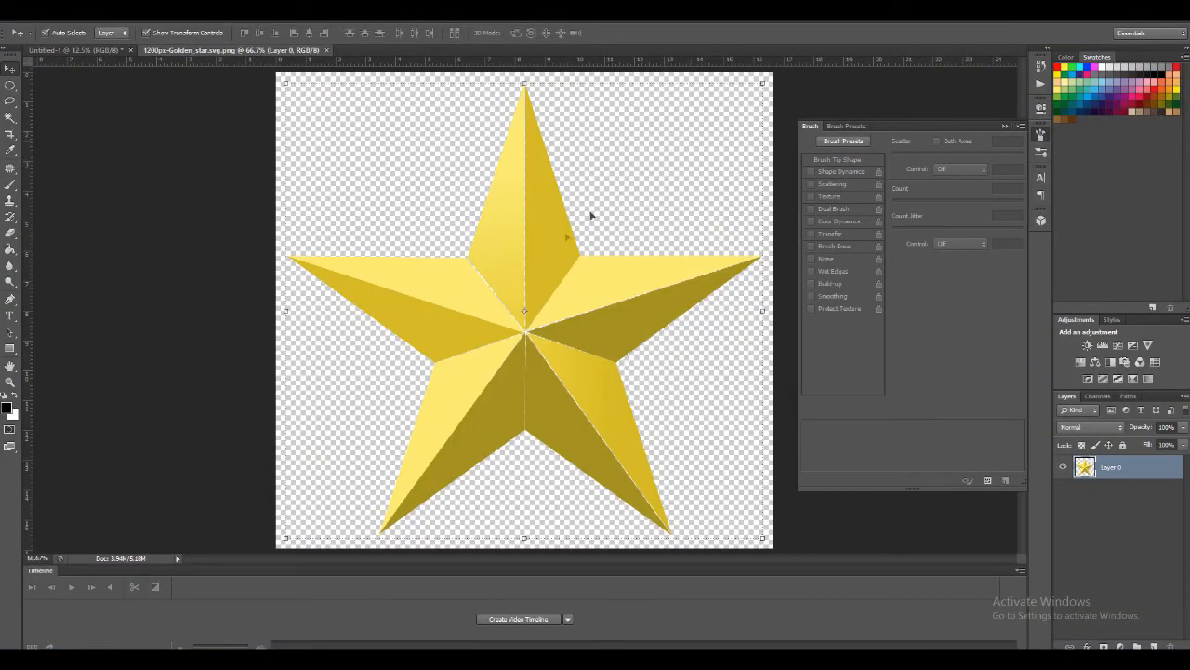
{"action": "left_click", "coordinate": [525, 261]}
{"action": "left_click_drag", "start_coordinate": [525, 262], "coordinate": [531, 265]}
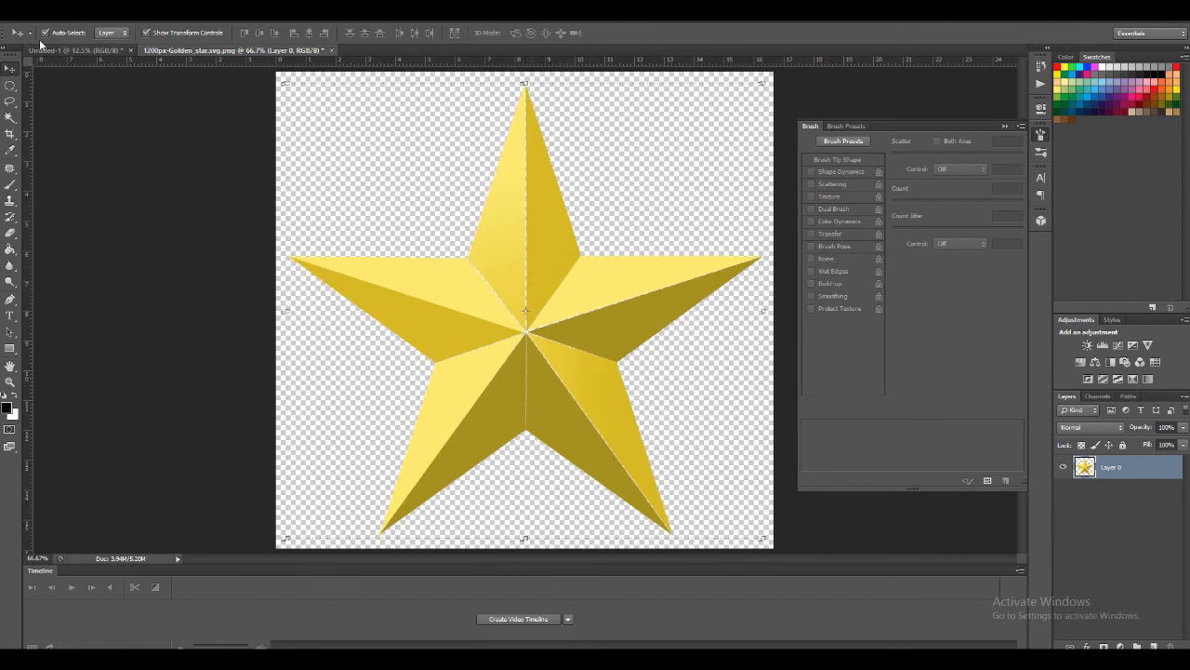
Define the golden star as a new brush preset named "Bio-Star"
{"action": "left_click", "coordinate": [57, 17]}
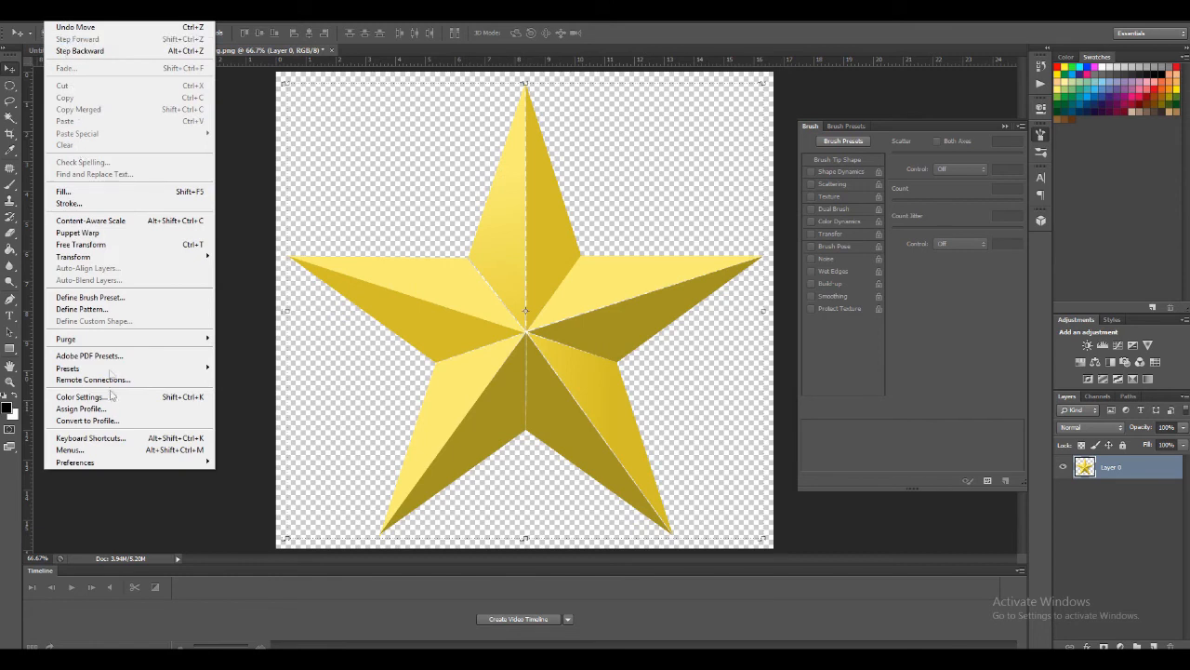
{"action": "left_click", "coordinate": [110, 297]}
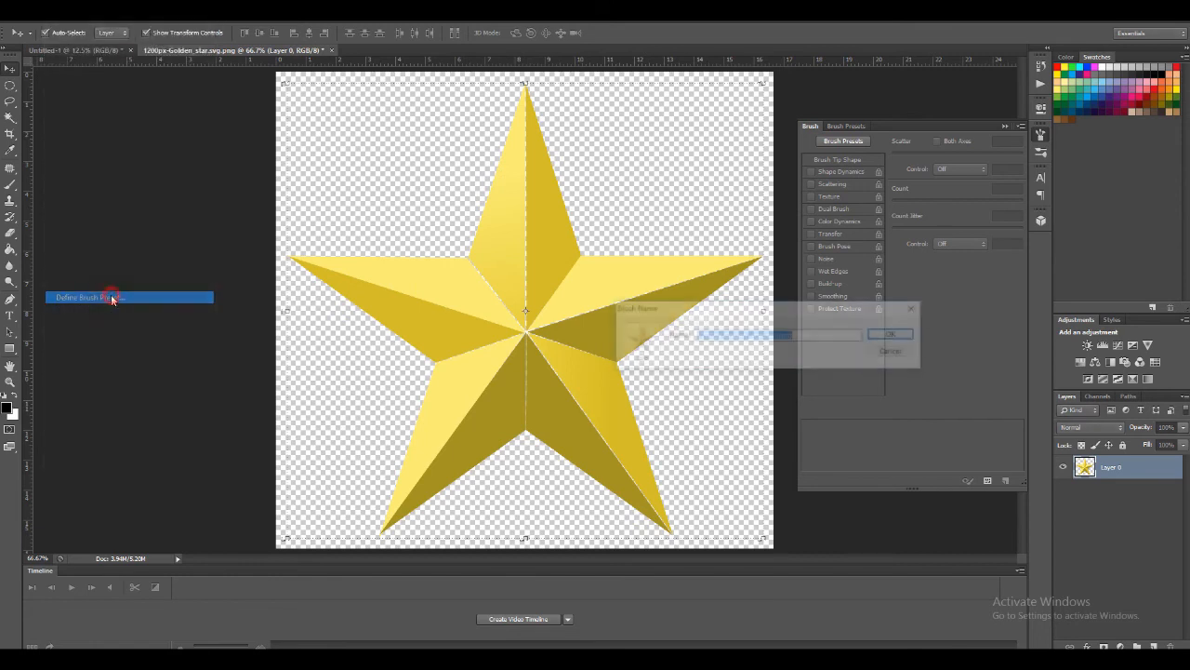
{"action": "type", "text": "Bio-Sya"}
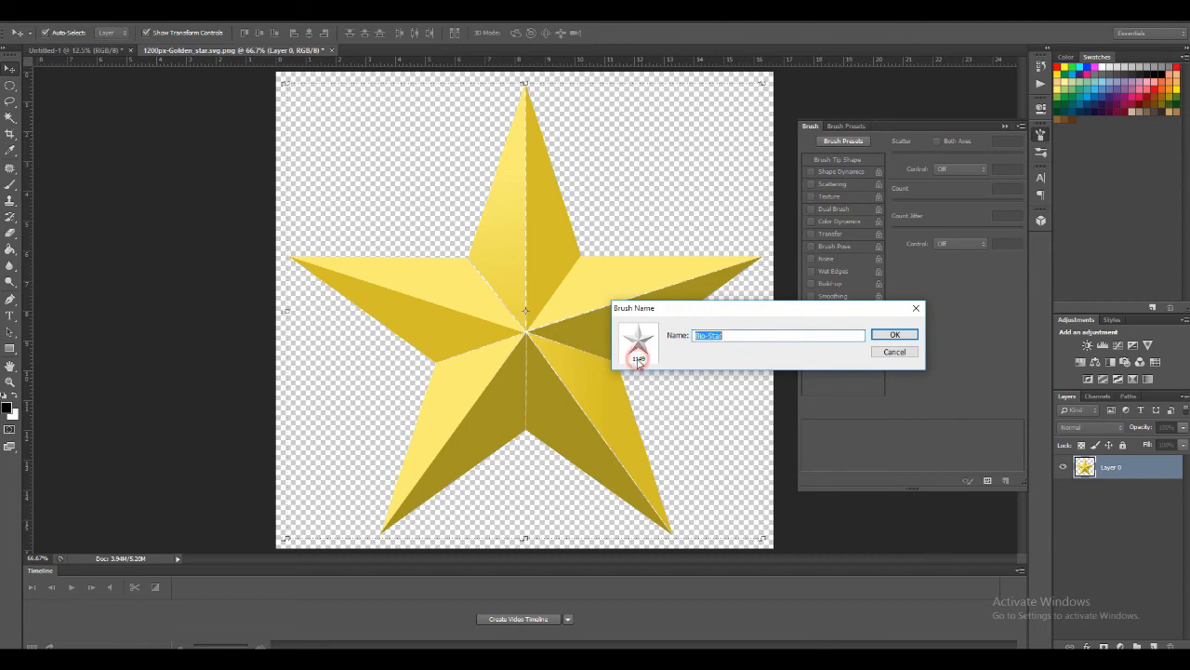
{"action": "left_click", "coordinate": [889, 335]}
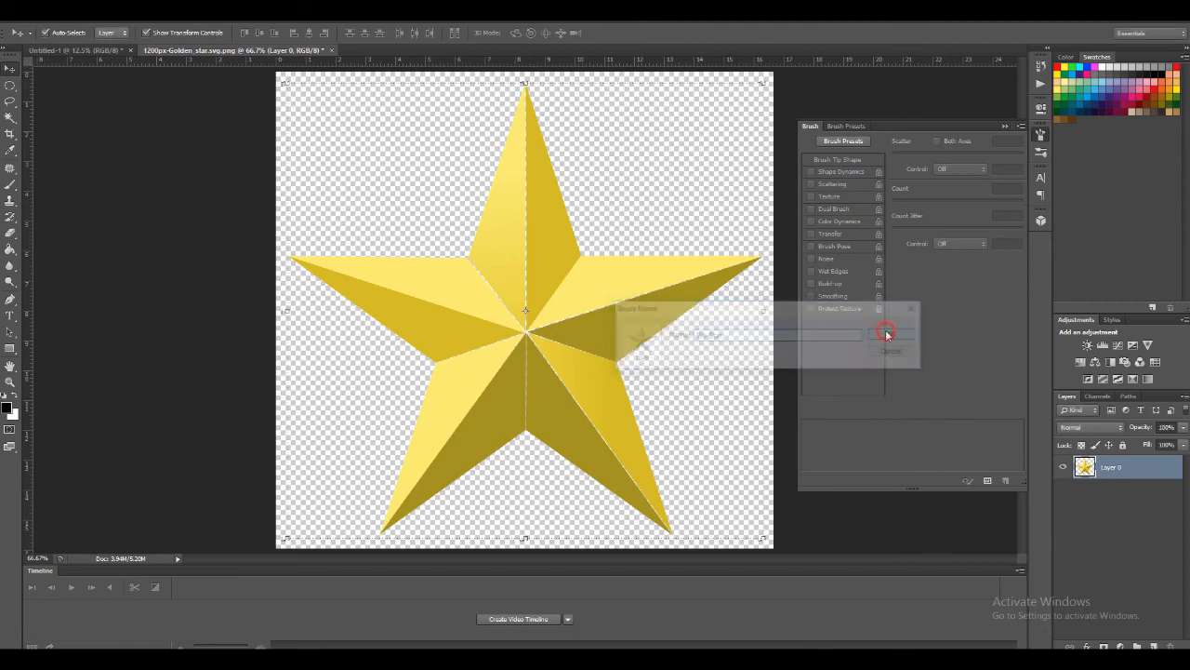
Return to the Untitled-1 document, select the new 1149 px star brush and stamp a faint star near the page's left-centre
{"action": "left_click", "coordinate": [80, 50]}
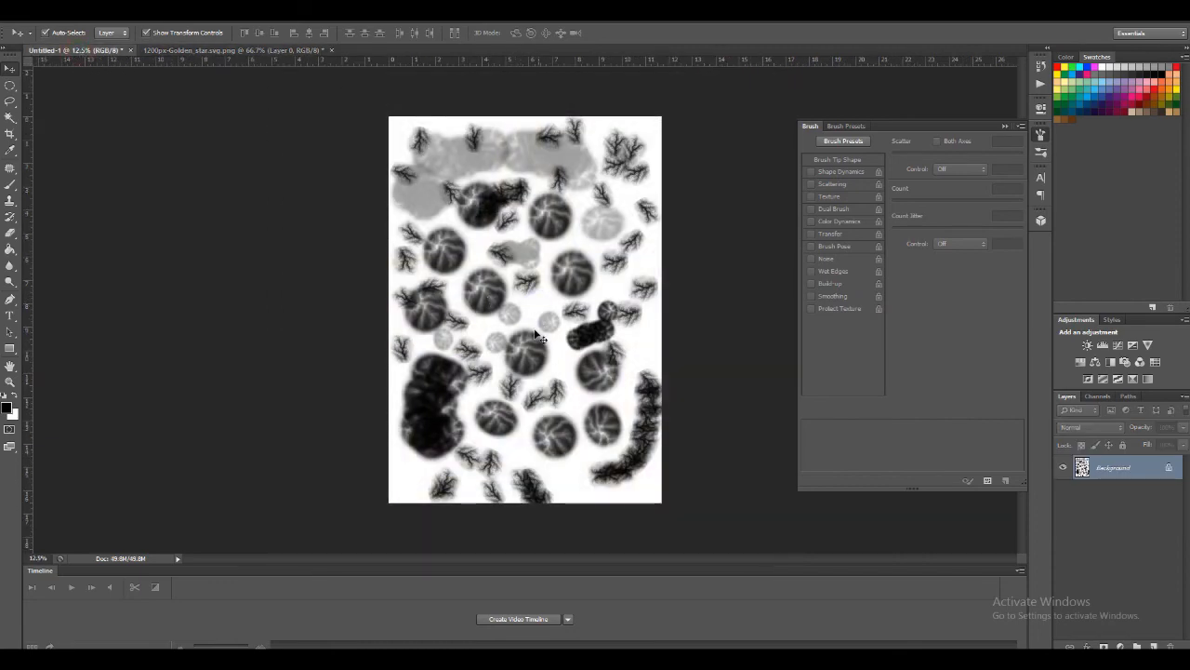
{"action": "left_click", "coordinate": [518, 298]}
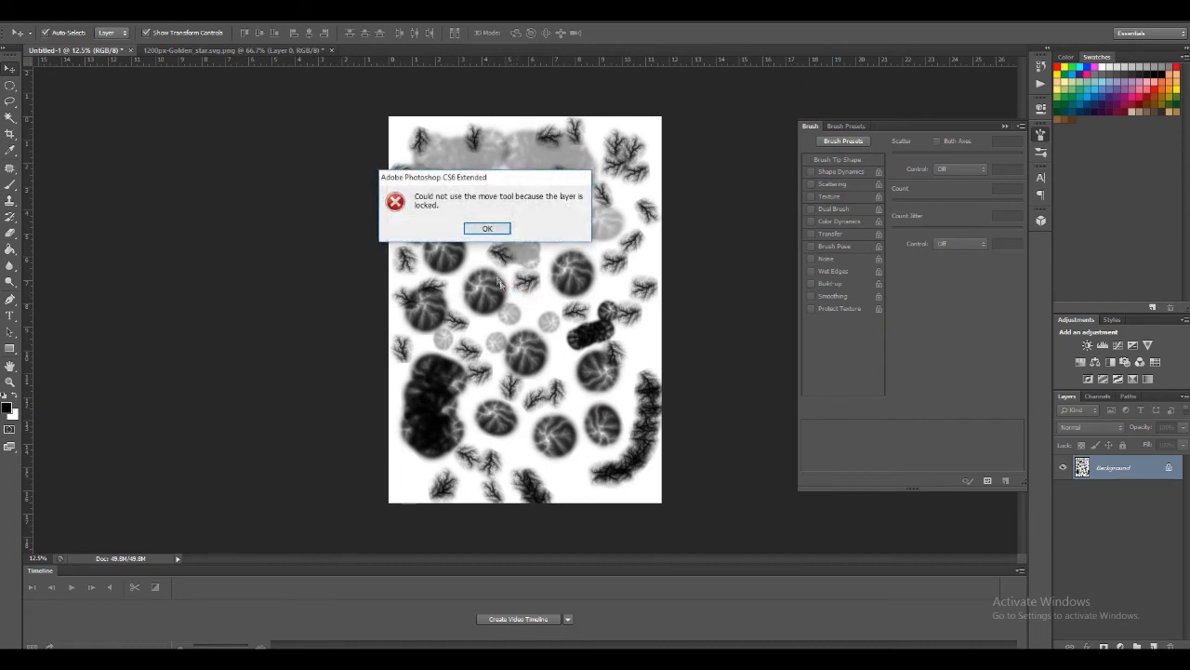
{"action": "left_click", "coordinate": [483, 231]}
{"action": "key", "text": "b"}
{"action": "right_click", "coordinate": [483, 232]}
{"action": "left_click", "coordinate": [544, 386]}
{"action": "left_click", "coordinate": [450, 325]}
{"action": "left_click", "coordinate": [450, 325]}
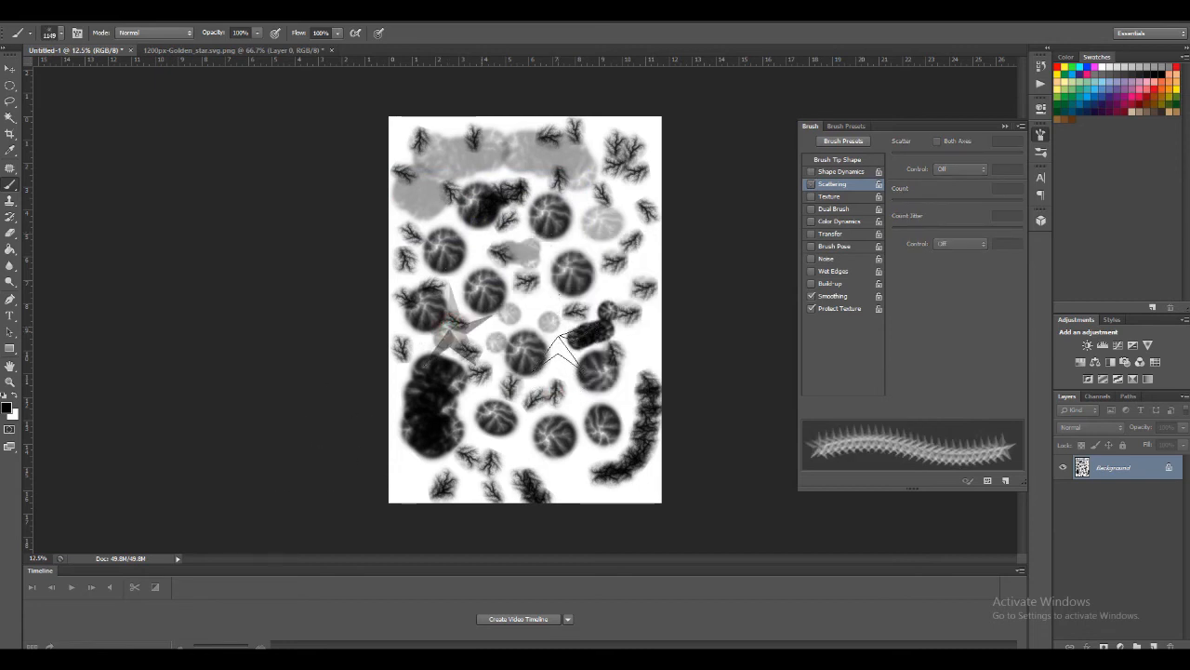
Build up two dark stars with repeated stamps, one right of centre on the lower page and one just above the page's middle
{"action": "left_click", "coordinate": [565, 379]}
{"action": "left_click", "coordinate": [567, 380]}
{"action": "left_click", "coordinate": [567, 380]}
{"action": "left_click", "coordinate": [567, 380]}
{"action": "left_click", "coordinate": [567, 380]}
{"action": "left_click", "coordinate": [566, 380]}
{"action": "left_click", "coordinate": [567, 379]}
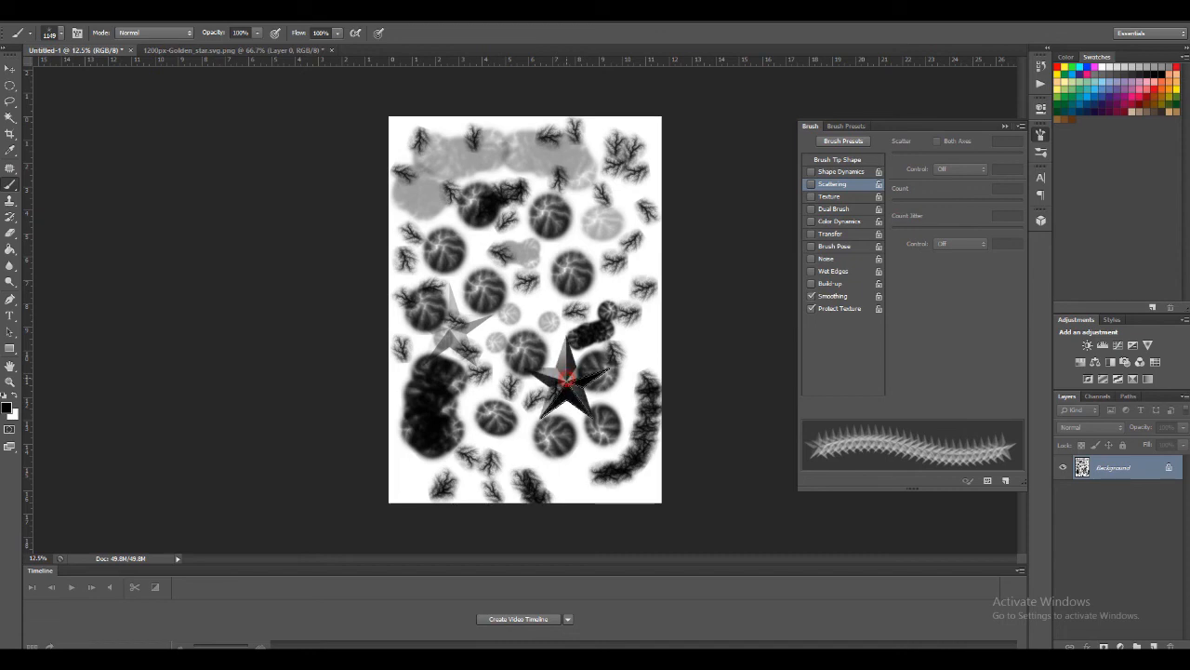
{"action": "left_click", "coordinate": [533, 249]}
{"action": "left_click", "coordinate": [532, 249]}
{"action": "left_click", "coordinate": [533, 249]}
{"action": "left_click", "coordinate": [533, 250]}
{"action": "left_click", "coordinate": [533, 250]}
{"action": "left_click", "coordinate": [533, 249]}
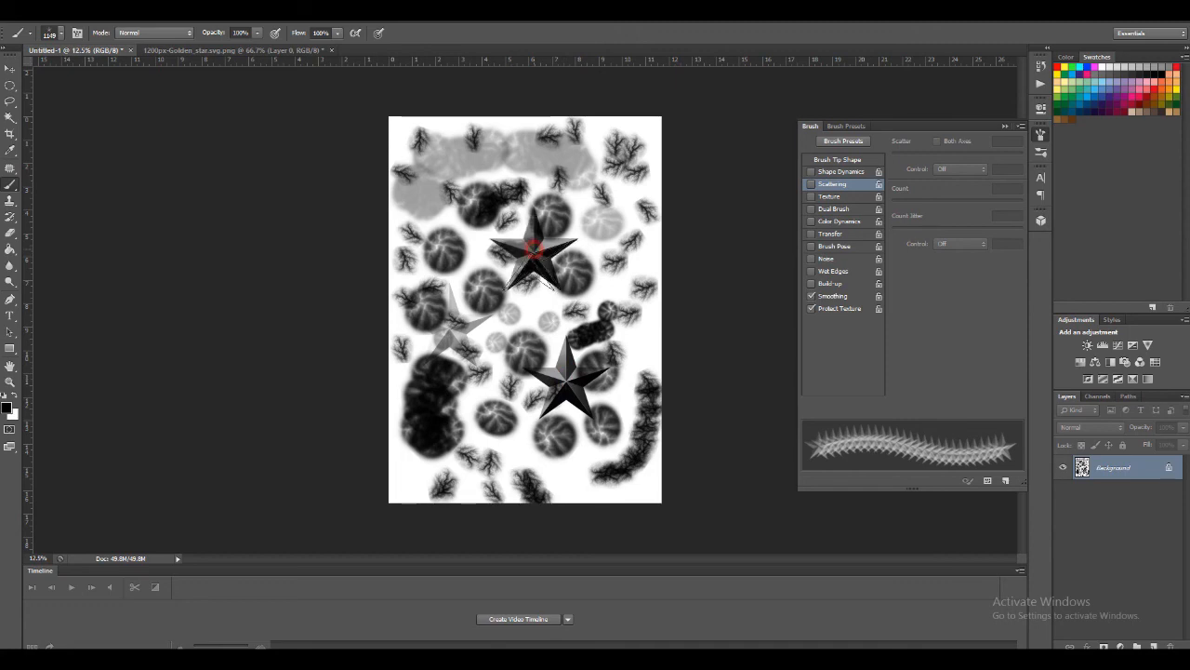
Build up three more dark stars by repeated stamping, near the page's upper-left and upper-right corners and on its lower-left part
{"action": "left_click", "coordinate": [430, 179]}
{"action": "left_click", "coordinate": [431, 179]}
{"action": "left_click", "coordinate": [431, 180]}
{"action": "left_click", "coordinate": [431, 179]}
{"action": "left_click", "coordinate": [430, 179]}
{"action": "left_click", "coordinate": [607, 184]}
{"action": "left_click", "coordinate": [607, 184]}
{"action": "left_click", "coordinate": [608, 184]}
{"action": "left_click", "coordinate": [607, 184]}
{"action": "left_click", "coordinate": [607, 184]}
{"action": "left_click", "coordinate": [607, 184]}
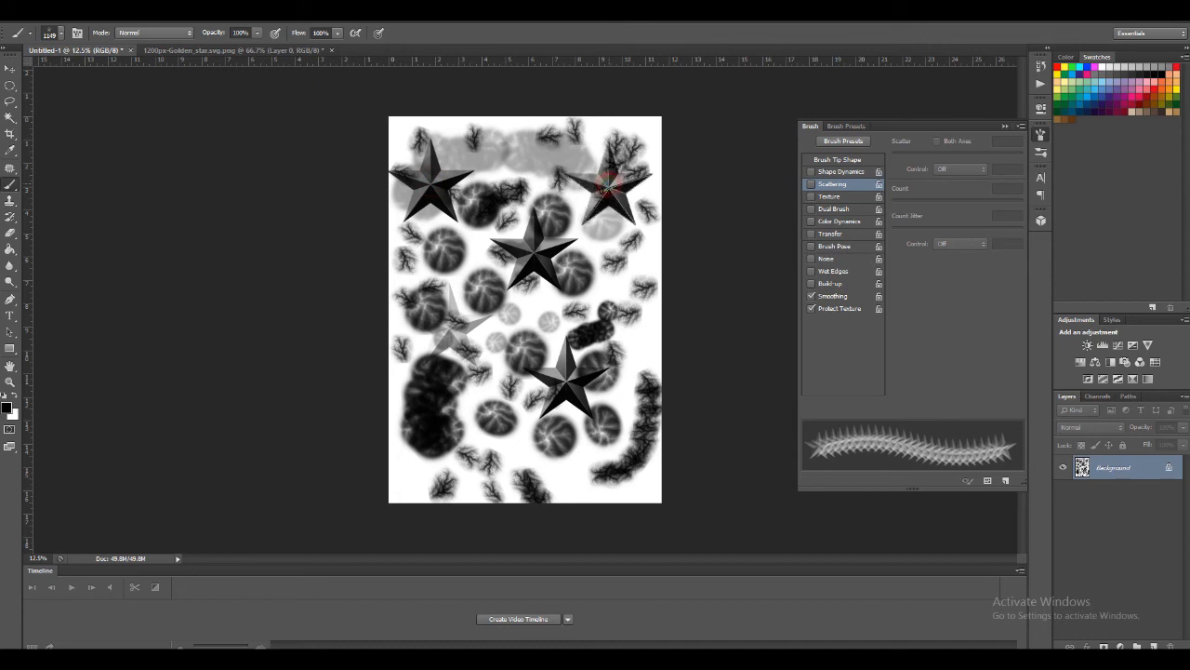
{"action": "left_click", "coordinate": [469, 430]}
{"action": "left_click", "coordinate": [468, 431]}
{"action": "left_click", "coordinate": [469, 431]}
{"action": "left_click", "coordinate": [468, 431]}
{"action": "left_click", "coordinate": [469, 430]}
{"action": "left_click", "coordinate": [469, 431]}
{"action": "left_click", "coordinate": [469, 430]}
{"action": "left_click", "coordinate": [469, 430]}
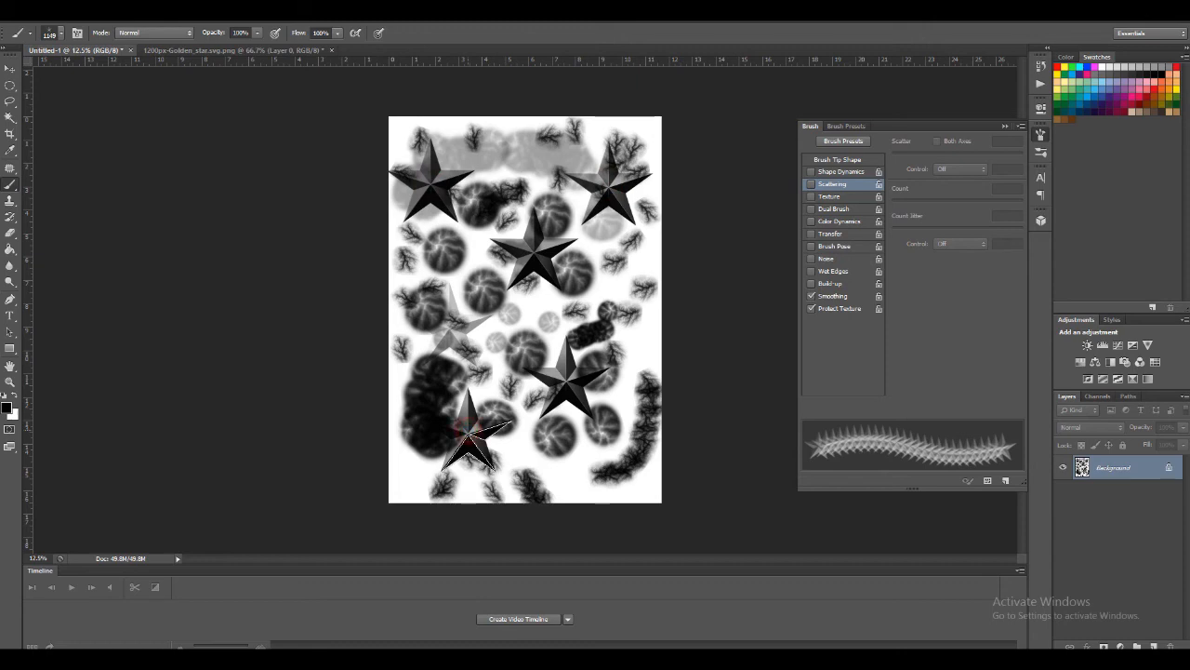
Set the foreground colour to dark red 850707 and stamp a star near the page's right edge
{"action": "left_click", "coordinate": [8, 405]}
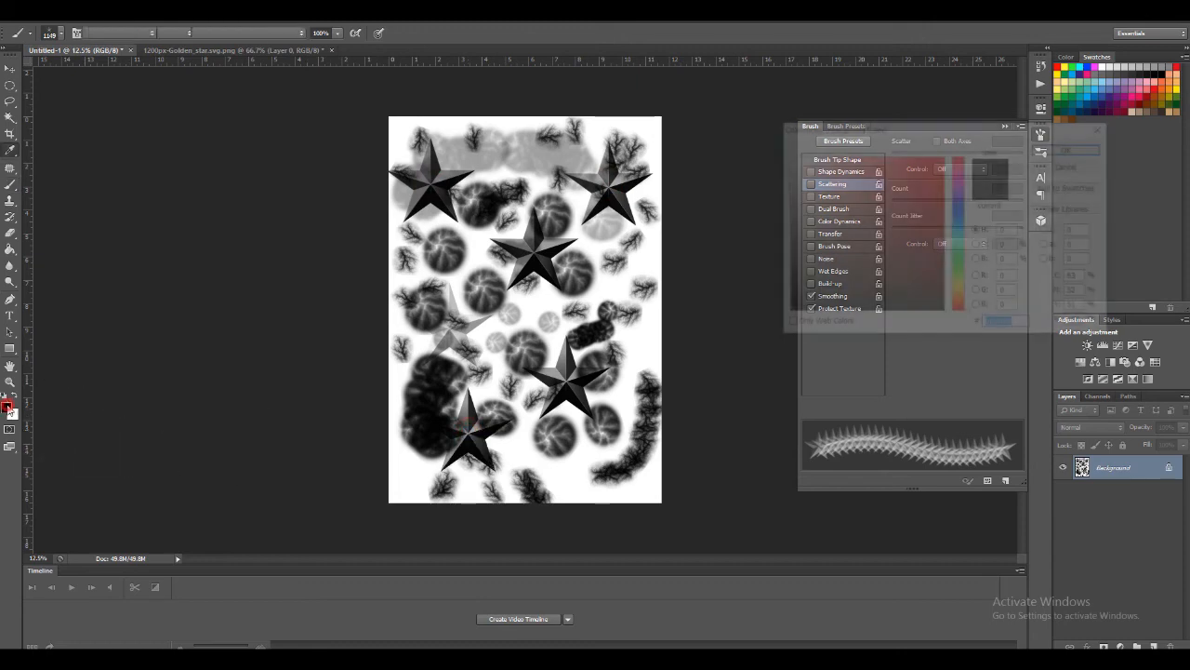
{"action": "left_click", "coordinate": [935, 230]}
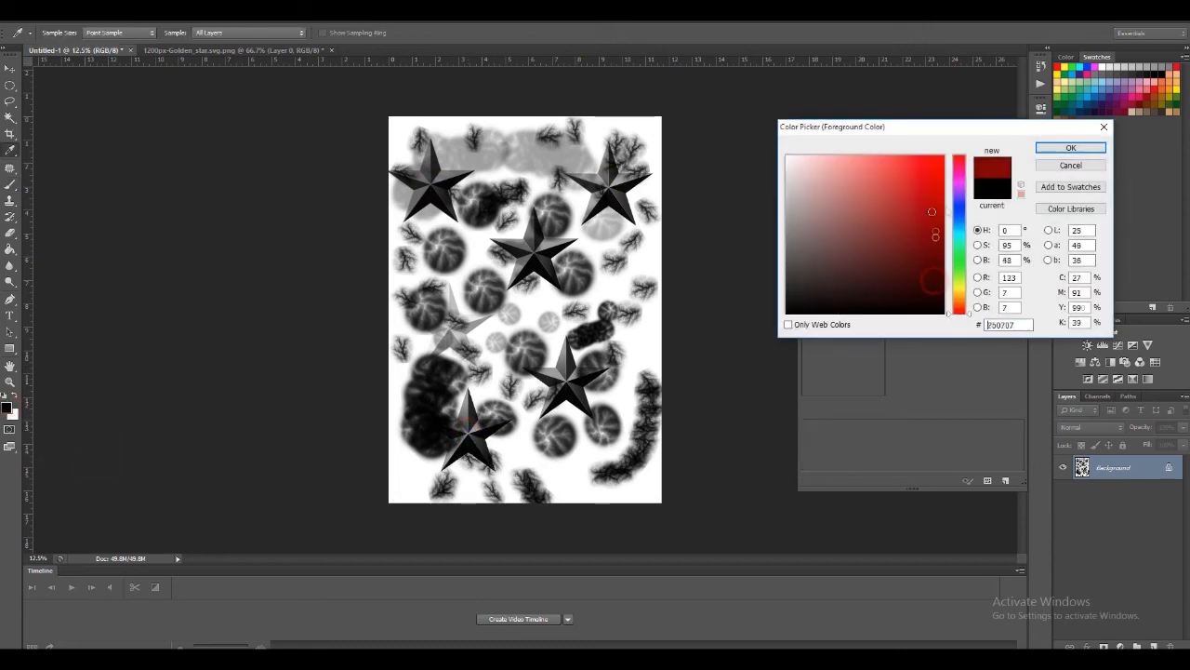
{"action": "left_click", "coordinate": [1096, 148]}
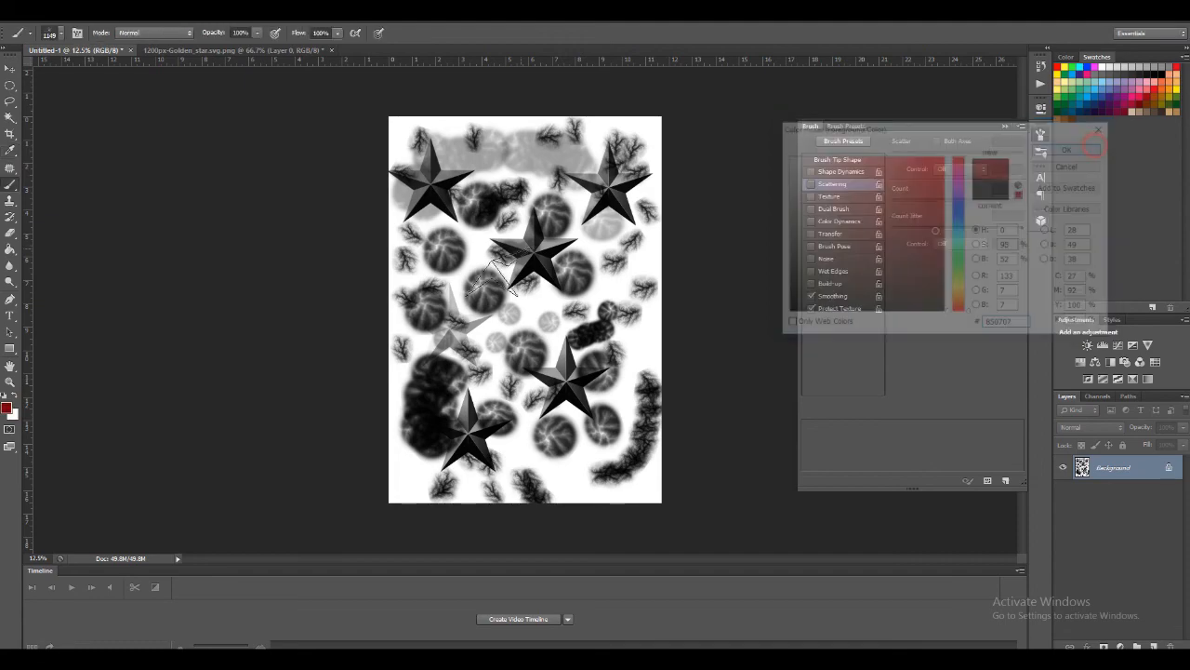
{"action": "left_click_drag", "start_coordinate": [620, 277], "coordinate": [620, 277]}
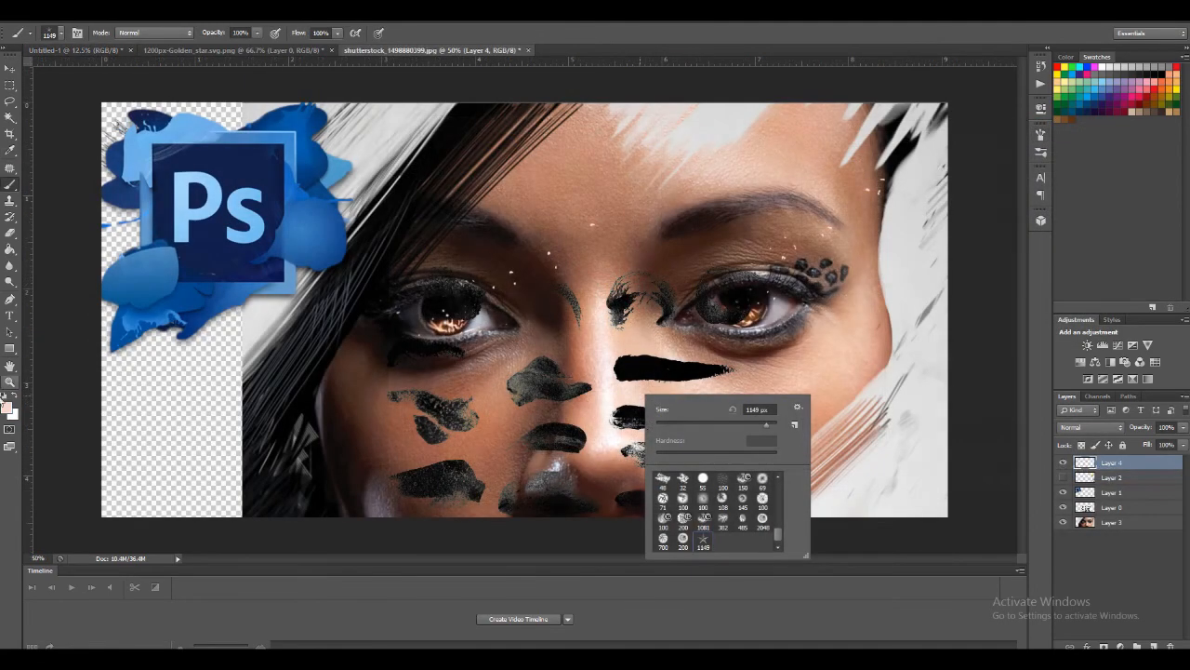
In the shutterstock_1498880399.jpg portrait, set the foreground colour to bright red ff1c00
{"action": "left_click", "coordinate": [7, 409]}
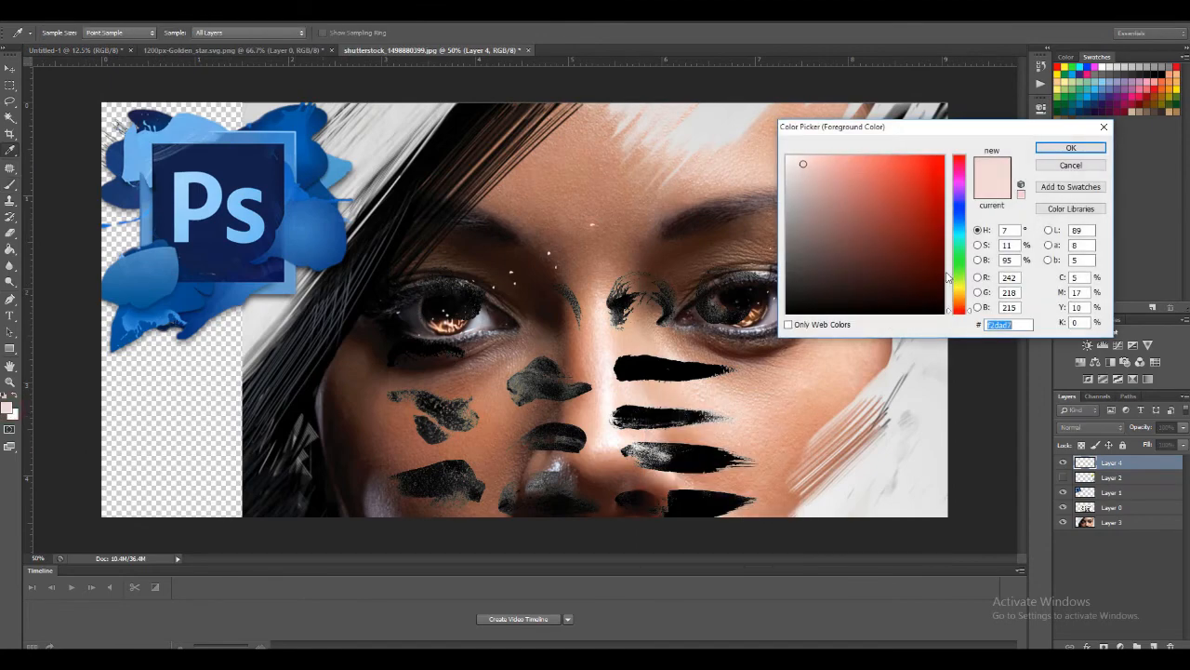
{"action": "left_click_drag", "start_coordinate": [944, 274], "coordinate": [952, 131]}
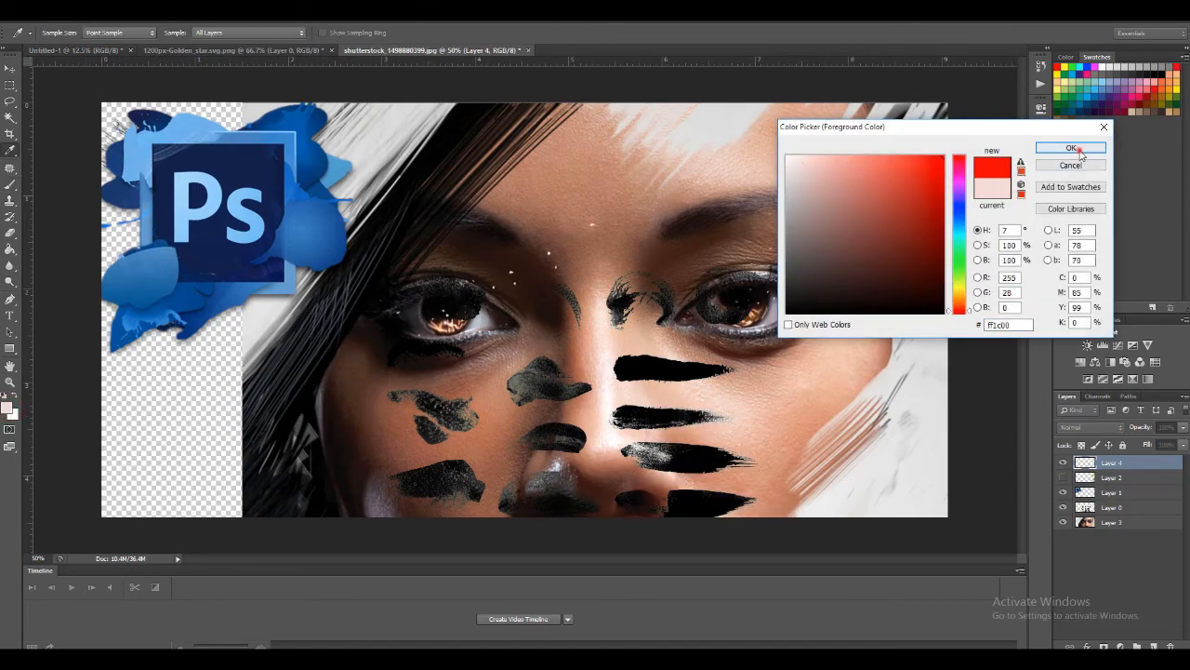
{"action": "left_click", "coordinate": [1071, 149]}
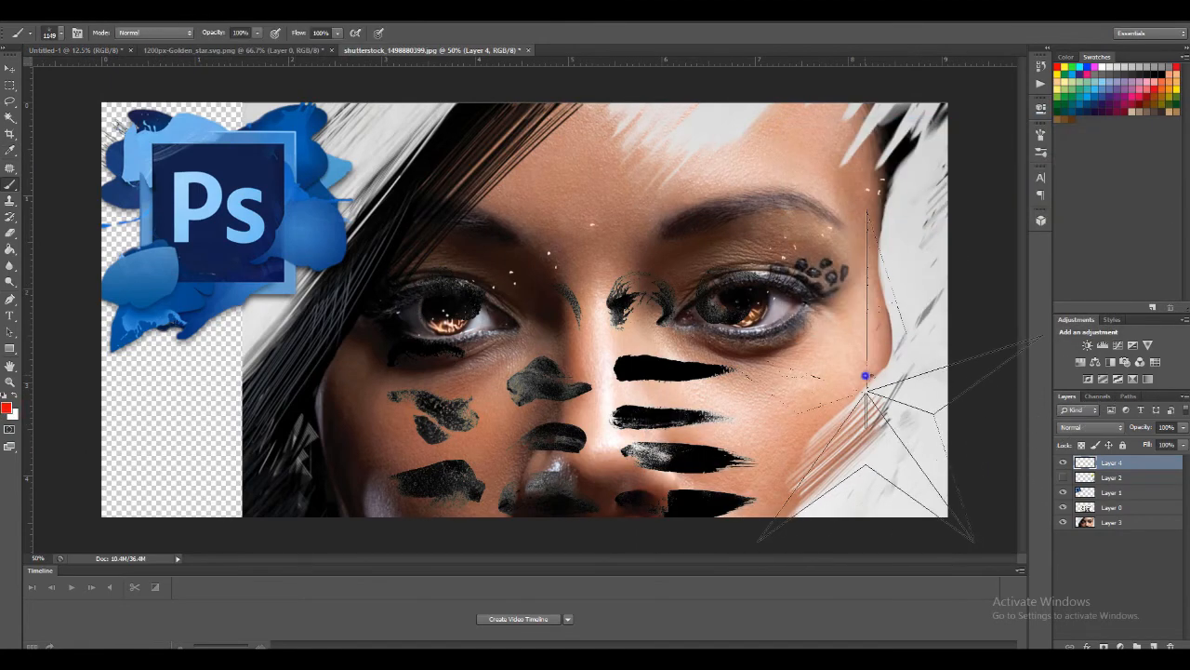
Reduce the star brush to about 166 px and stamp two overlapping red stars near the portrait's lower-right corner
{"action": "right_click", "coordinate": [865, 375]}
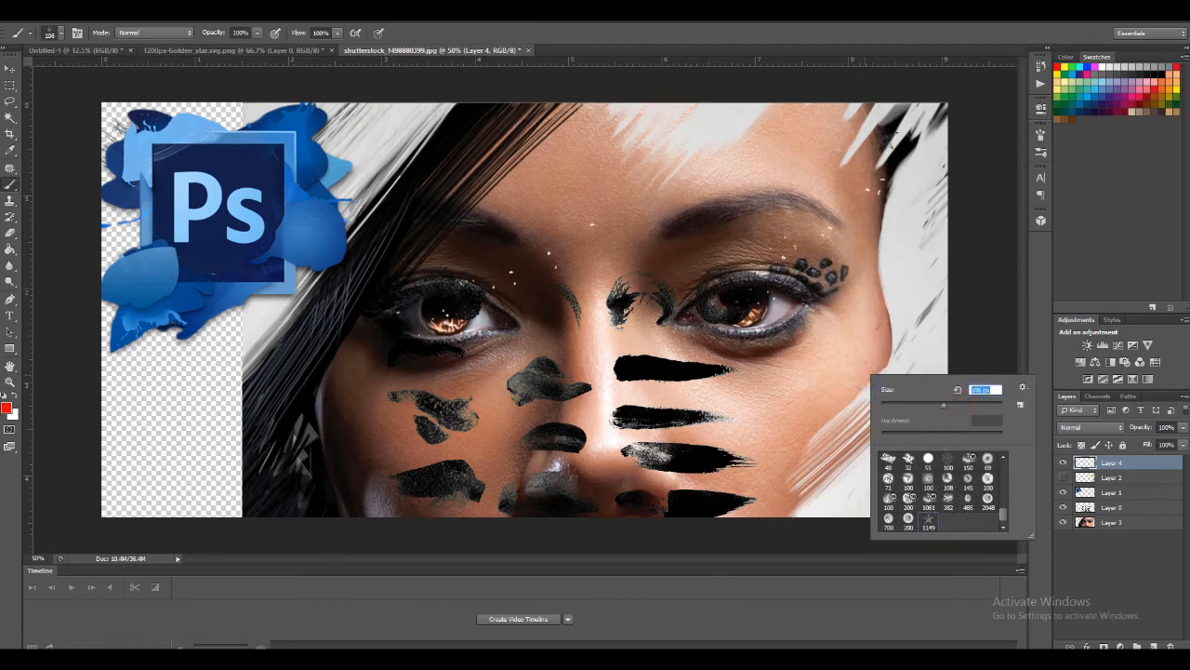
{"action": "left_click", "coordinate": [860, 23]}
{"action": "right_click", "coordinate": [900, 474]}
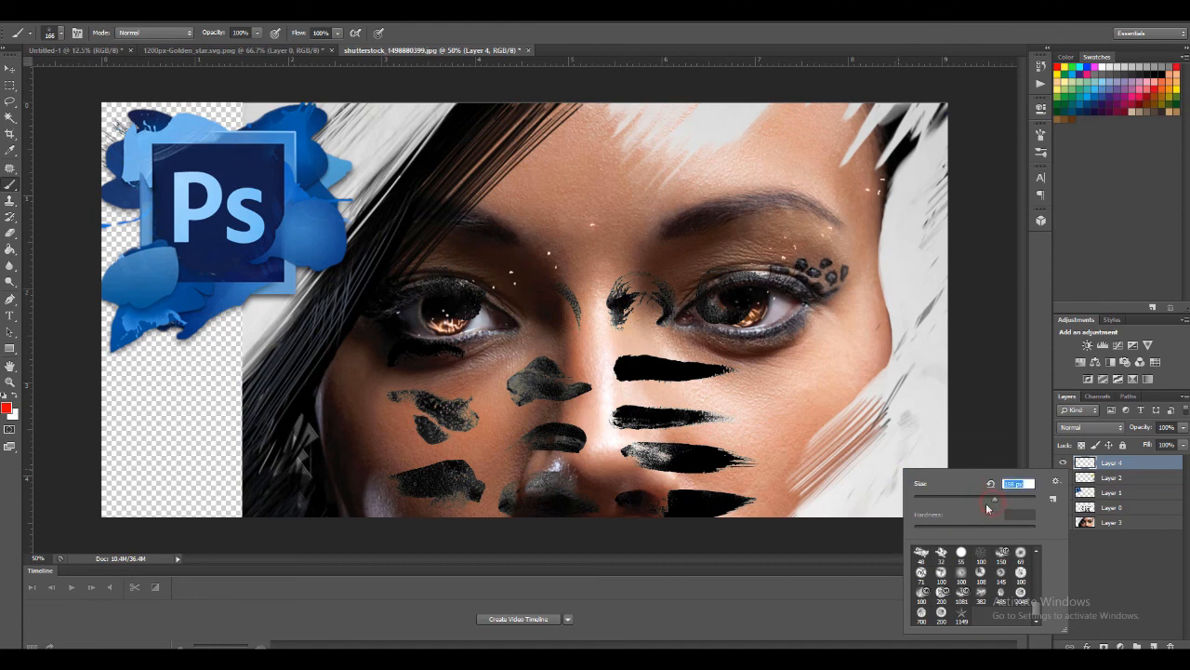
{"action": "left_click", "coordinate": [889, 478]}
{"action": "left_click", "coordinate": [915, 478]}
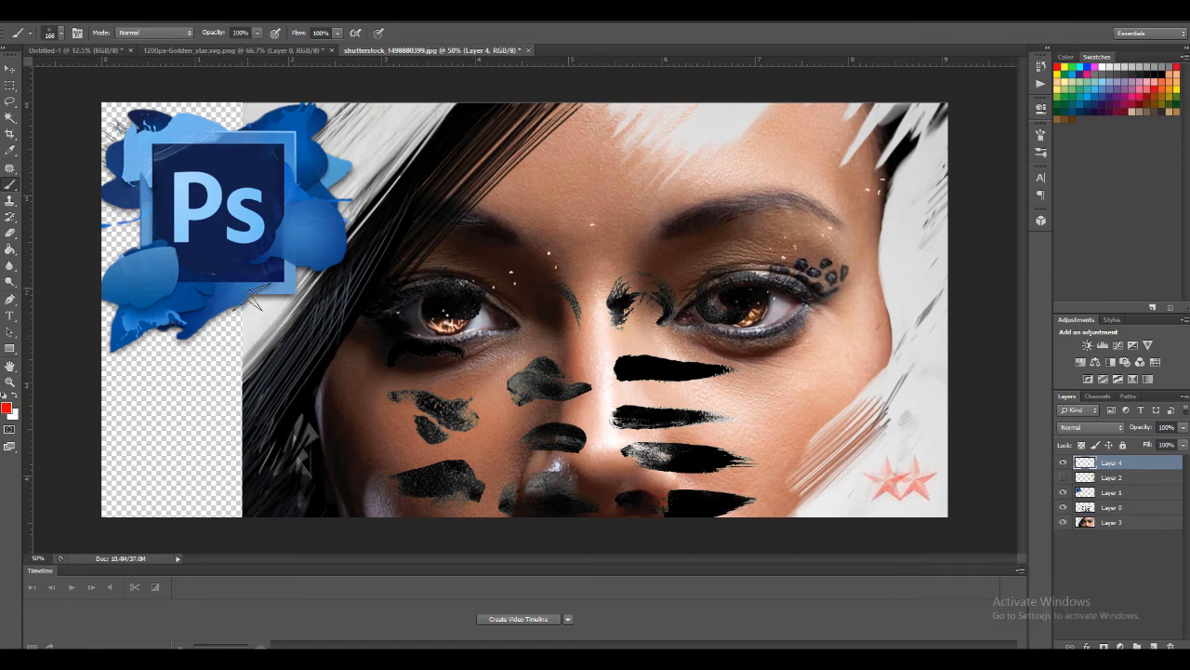
Change the foreground colour to dark green 044c26 and stamp a star to the left of the two red ones
{"action": "left_click", "coordinate": [6, 408]}
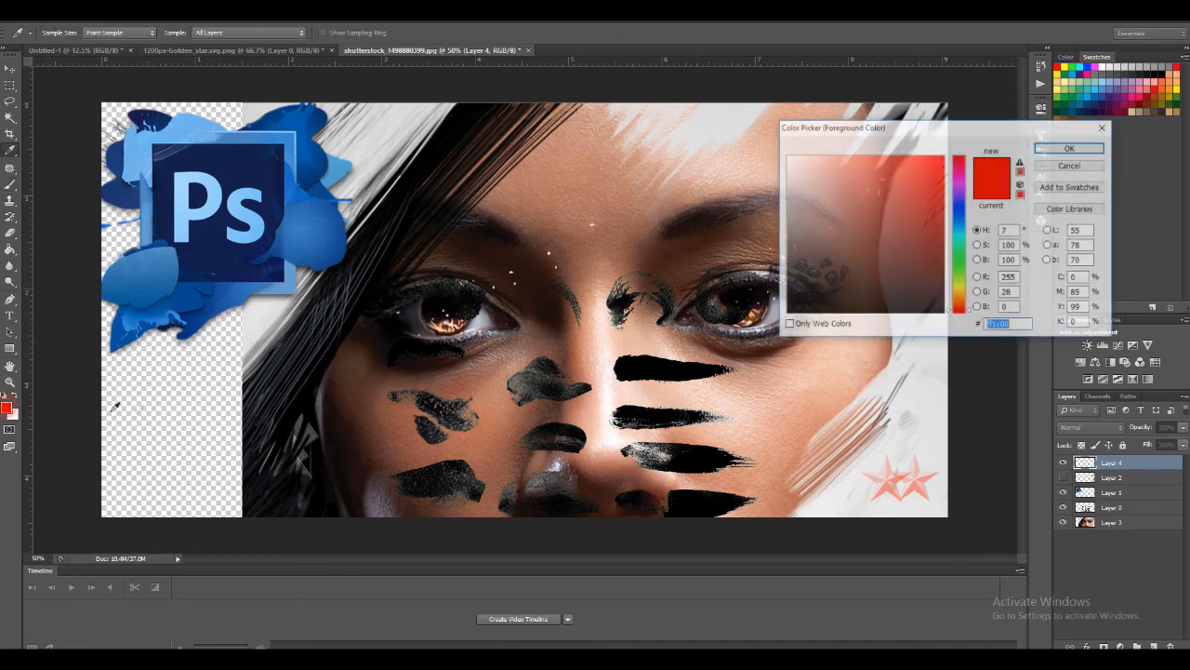
{"action": "left_click", "coordinate": [959, 249]}
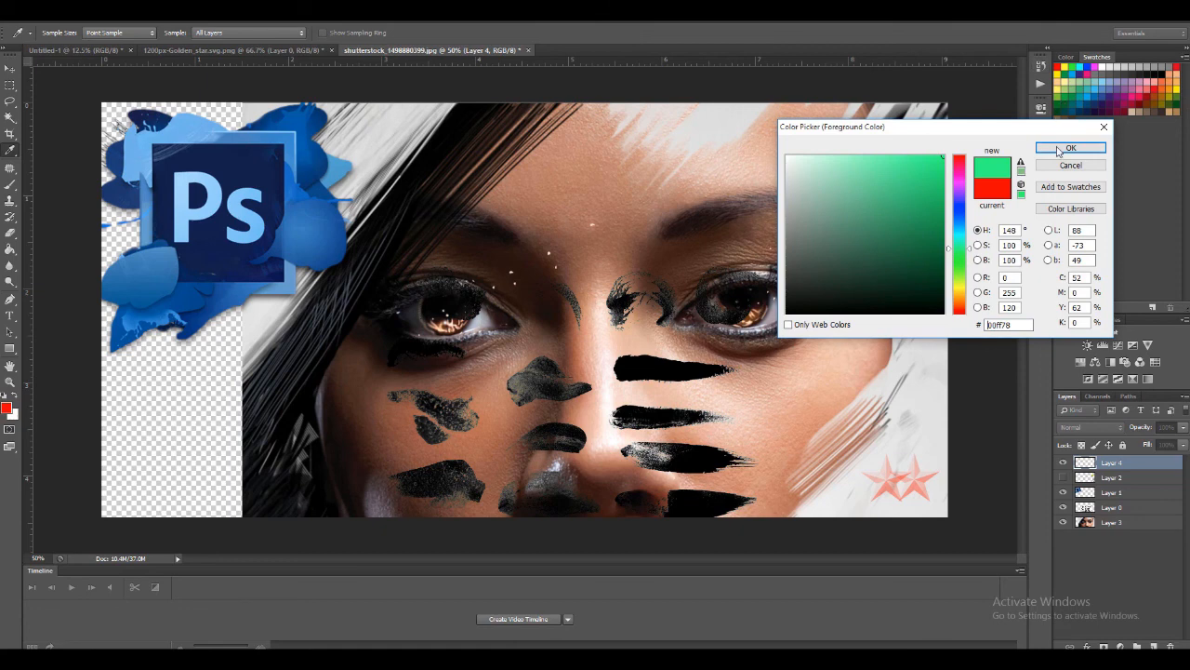
{"action": "left_click", "coordinate": [934, 267]}
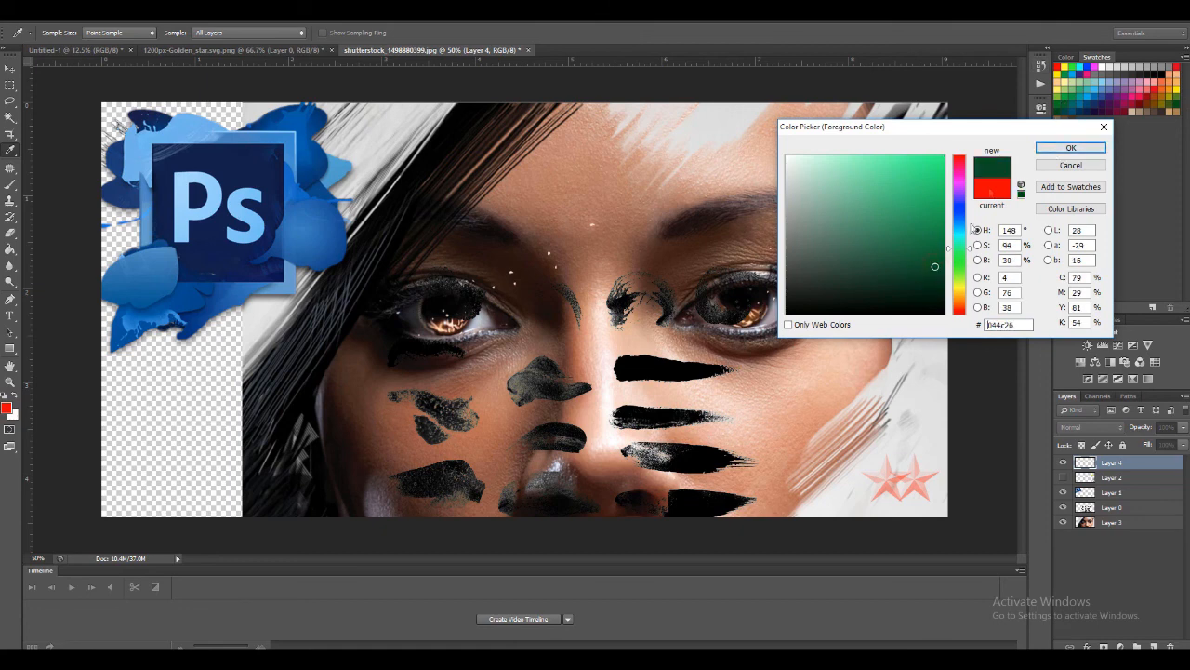
{"action": "left_click", "coordinate": [1042, 148]}
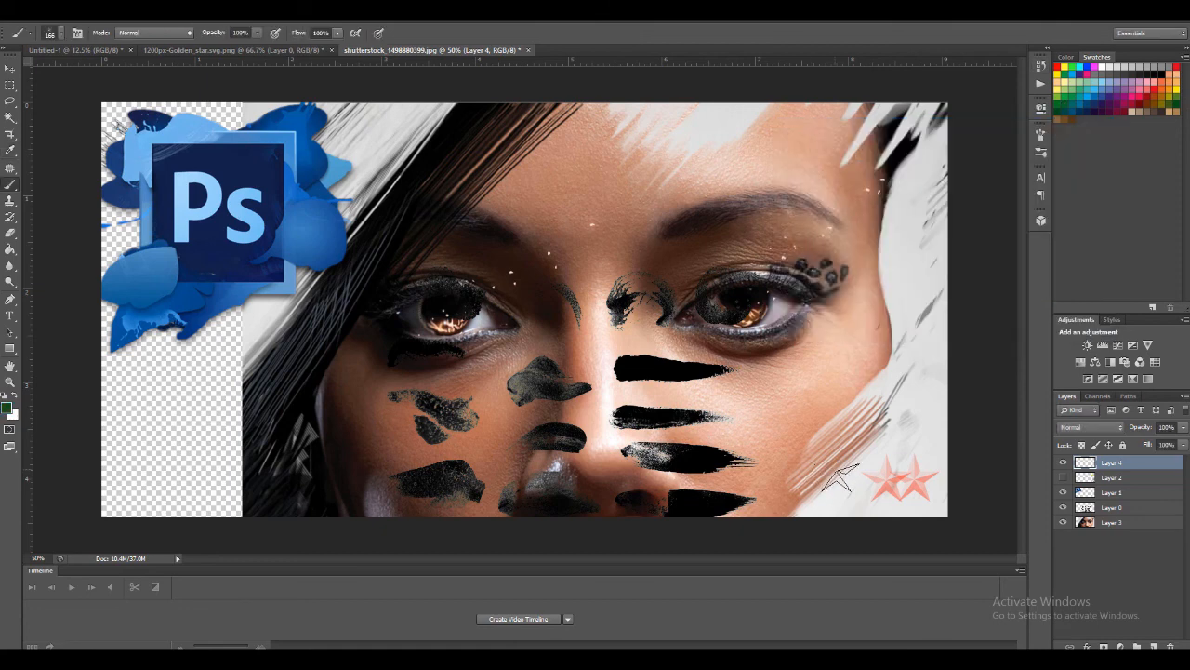
{"action": "left_click", "coordinate": [845, 480]}
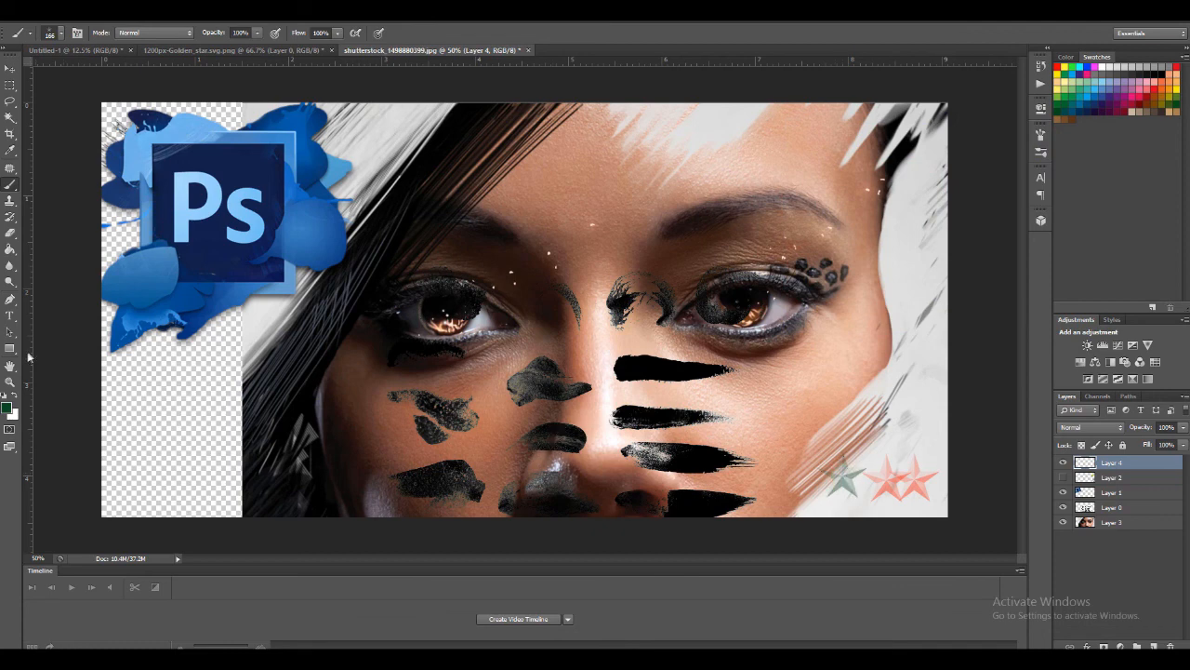
Stamp two black (000000) discs above the stars with the 200 px round terrain brush, making the second one smaller
{"action": "right_click", "coordinate": [805, 384]}
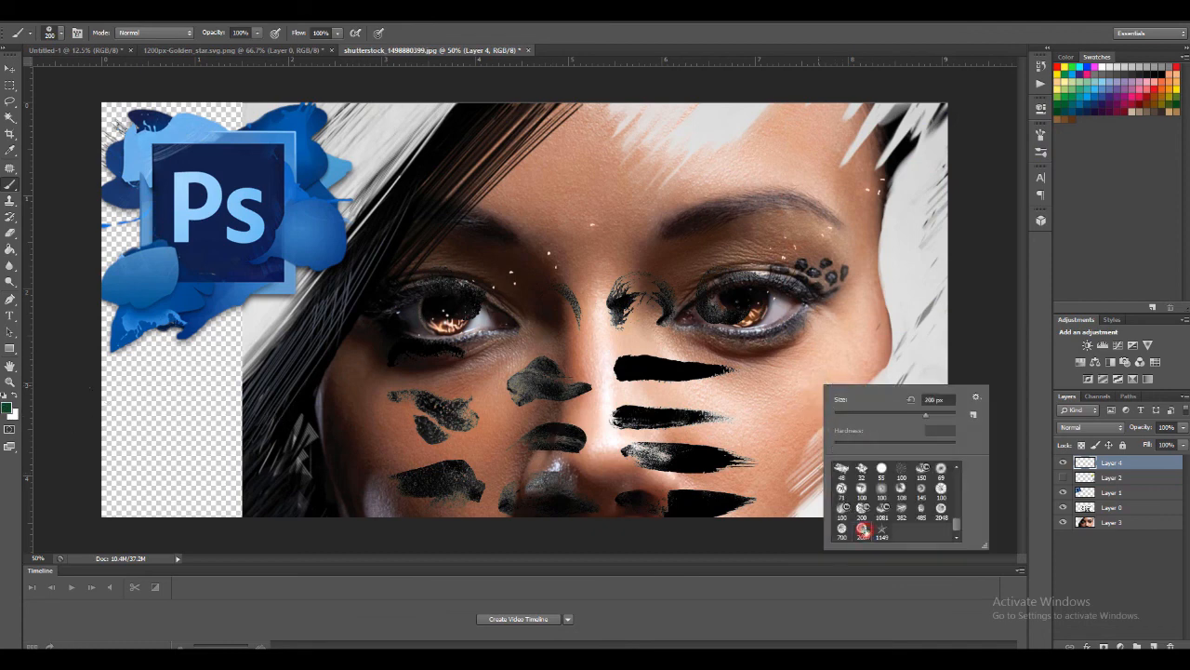
{"action": "left_click", "coordinate": [869, 32]}
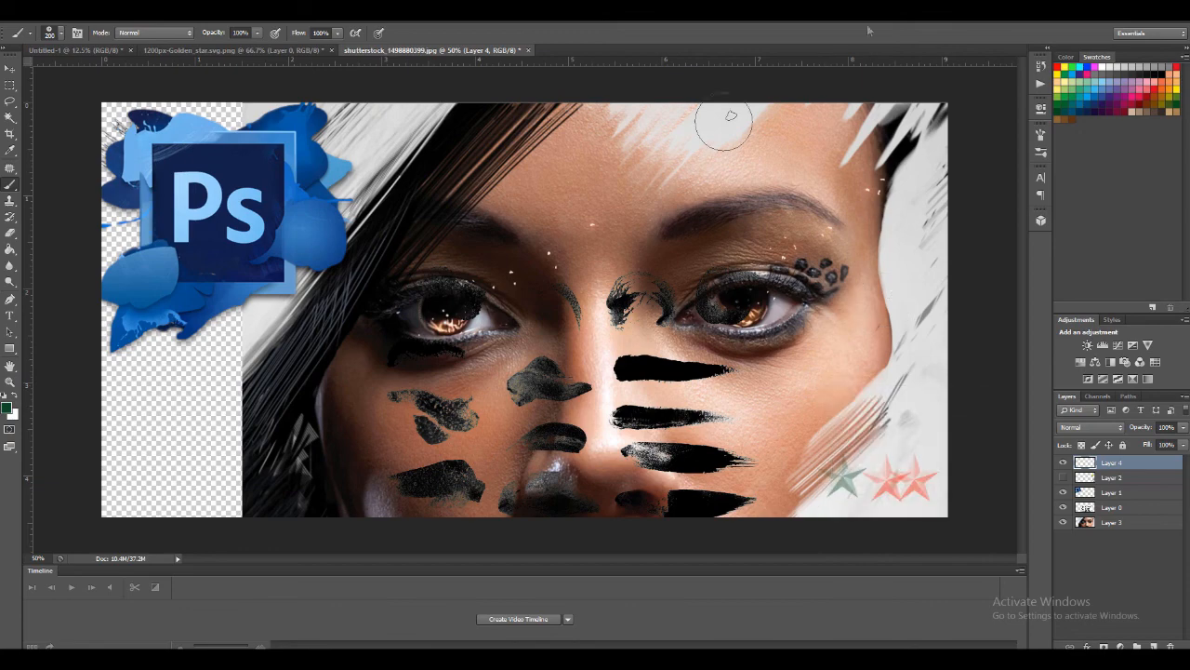
{"action": "left_click", "coordinate": [8, 408]}
{"action": "left_click_drag", "start_coordinate": [857, 244], "coordinate": [944, 314]}
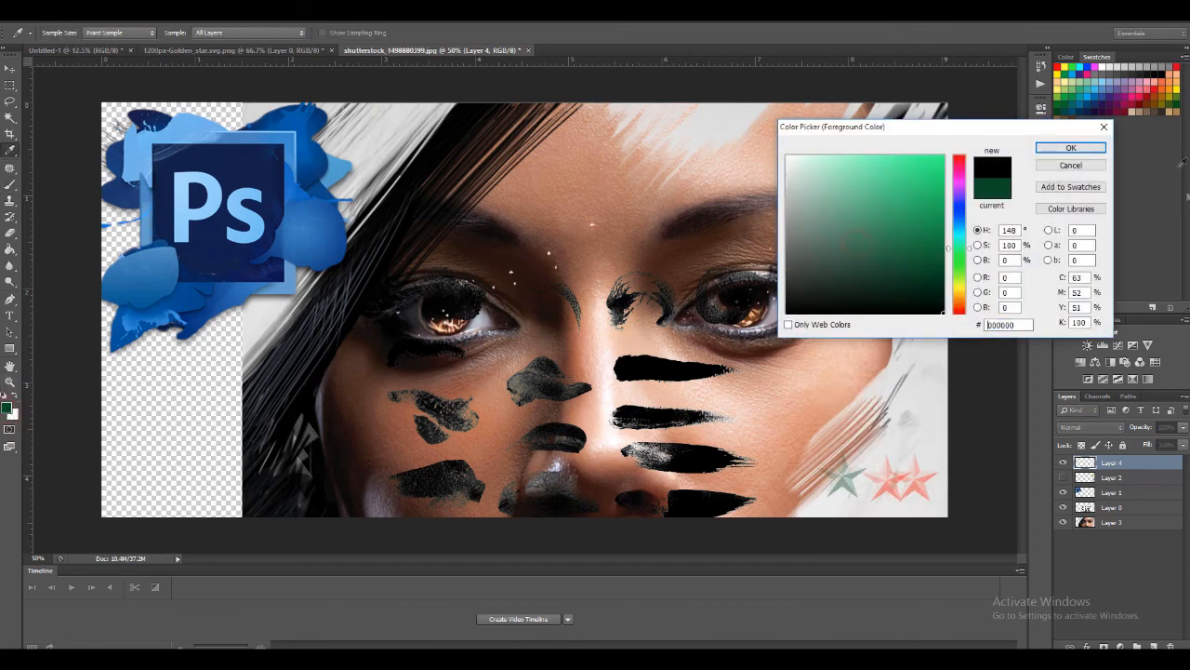
{"action": "left_click", "coordinate": [1070, 148]}
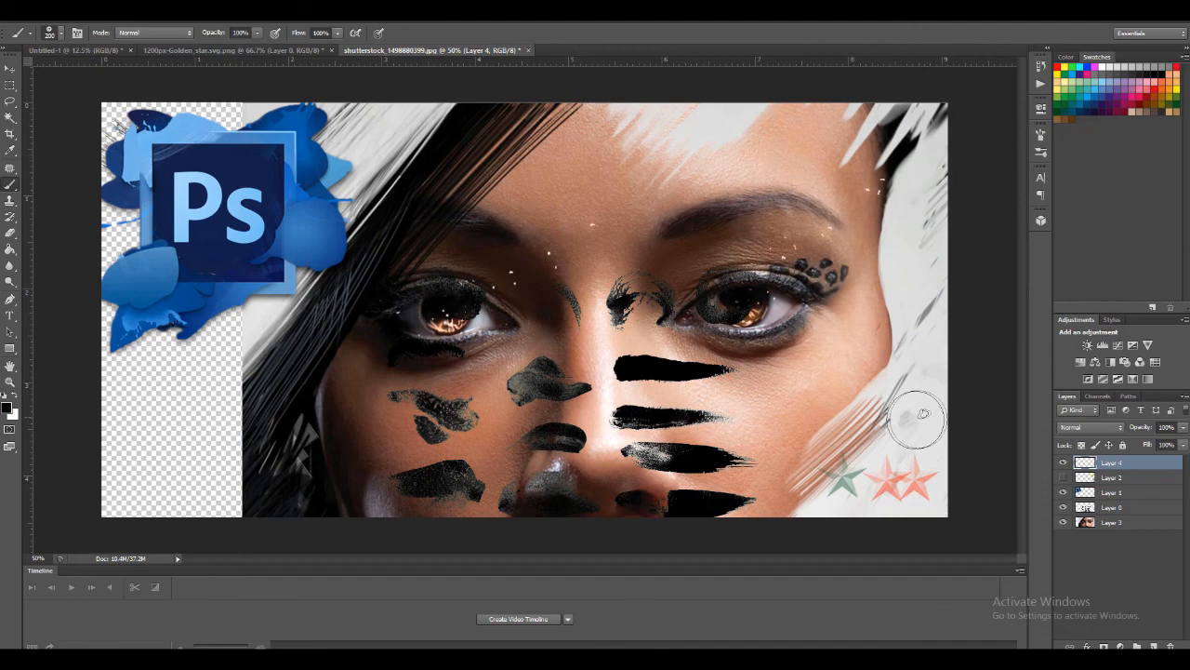
{"action": "right_click", "coordinate": [844, 423]}
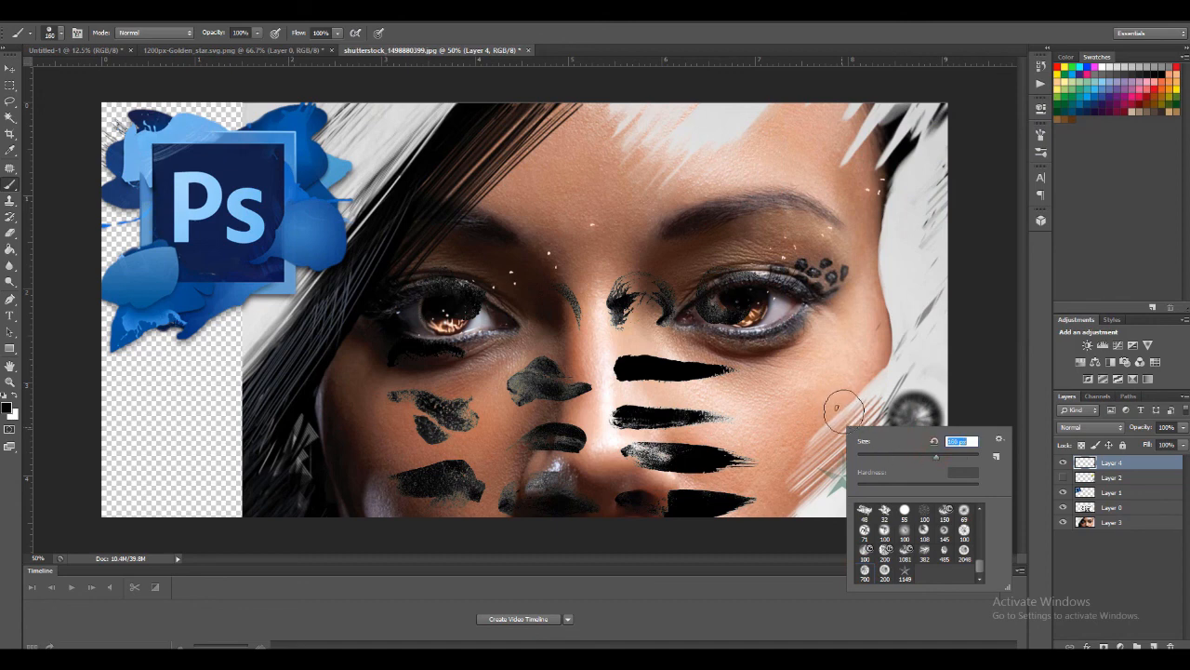
{"action": "left_click", "coordinate": [850, 416]}
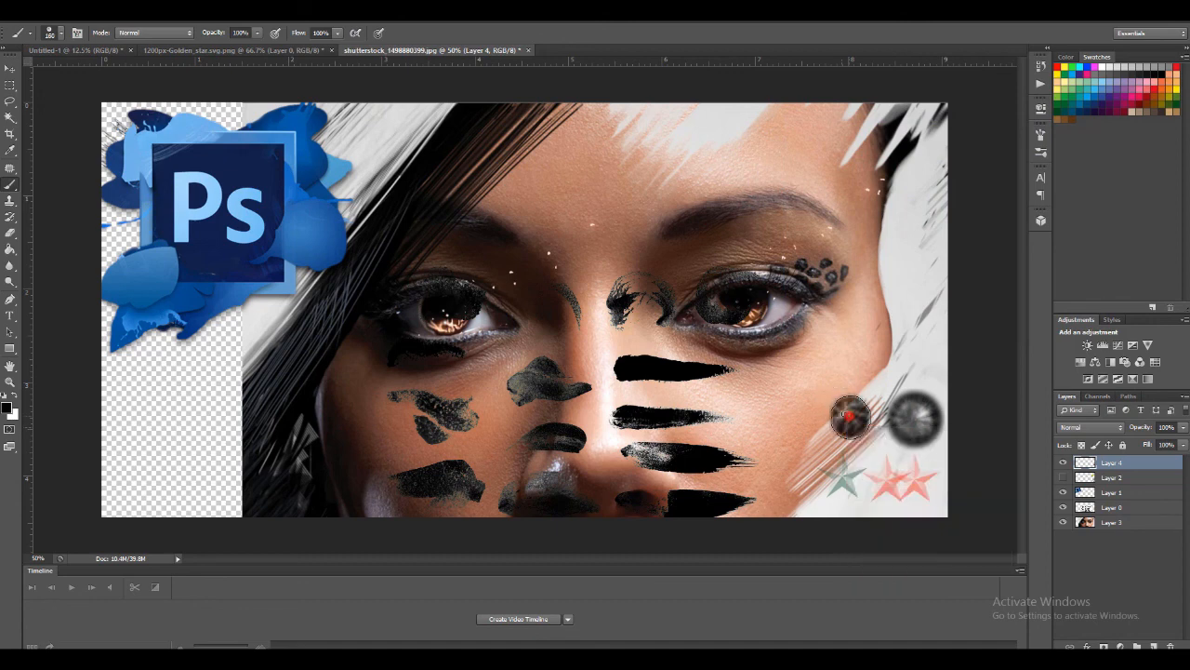
Switch to the branching mountain-ridge terrain brush and stamp it once in black above the two discs at the face's edge
{"action": "right_click", "coordinate": [786, 426]}
{"action": "left_click", "coordinate": [870, 549]}
{"action": "key", "text": "Return"}
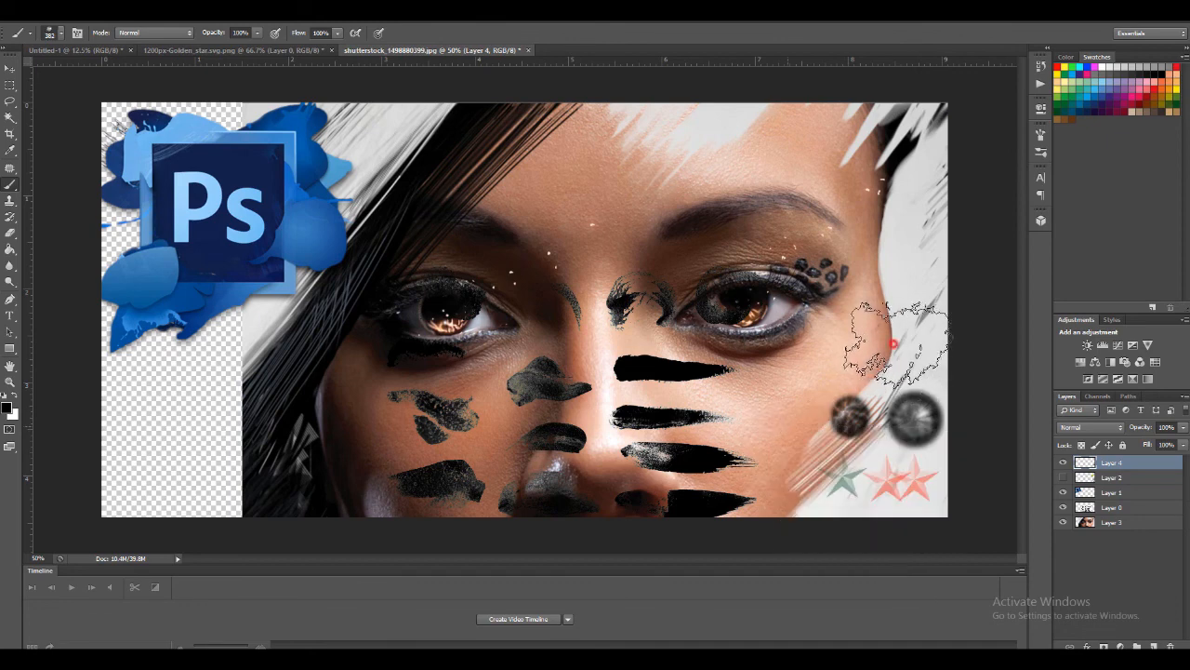
{"action": "left_click", "coordinate": [893, 342]}
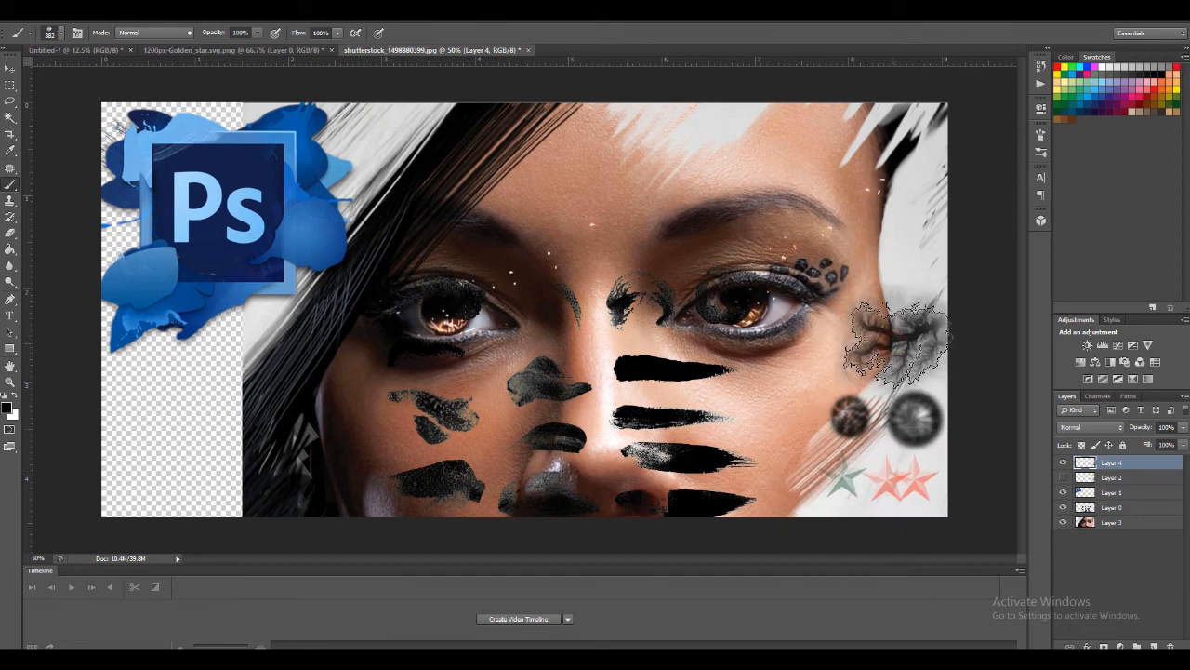
Sample a pale skin tone from the nose highlight as foreground colour, stamp the branching terrain brush on the forehead, and switch to the Move tool
{"action": "left_click", "coordinate": [7, 410]}
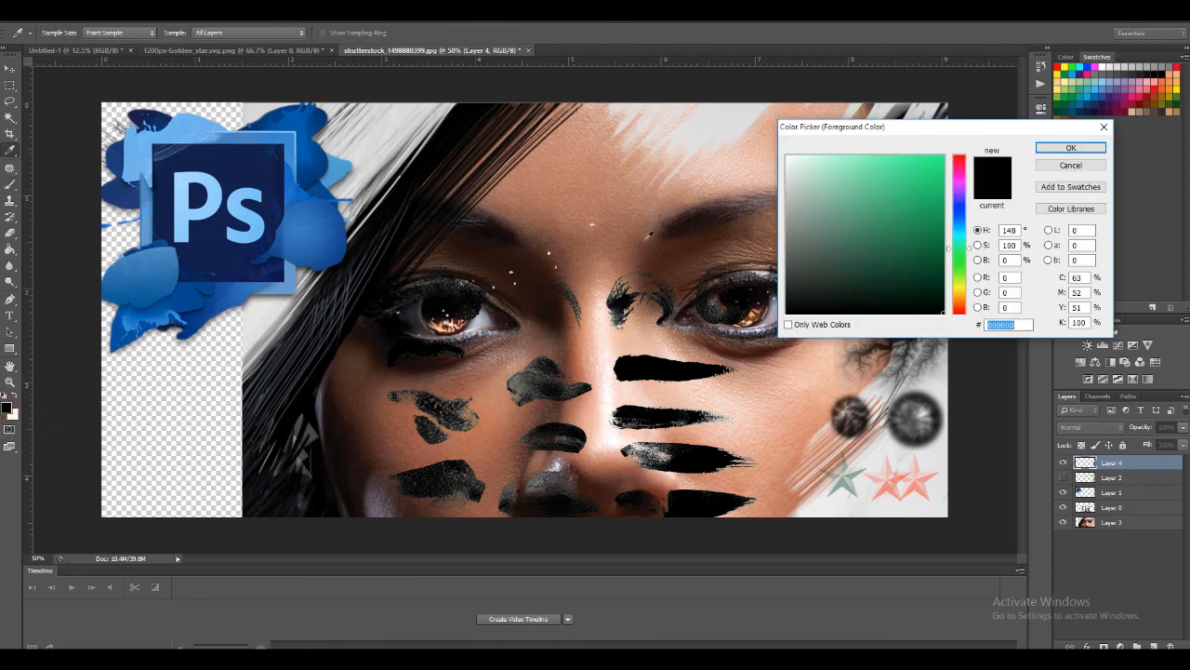
{"action": "left_click", "coordinate": [607, 339]}
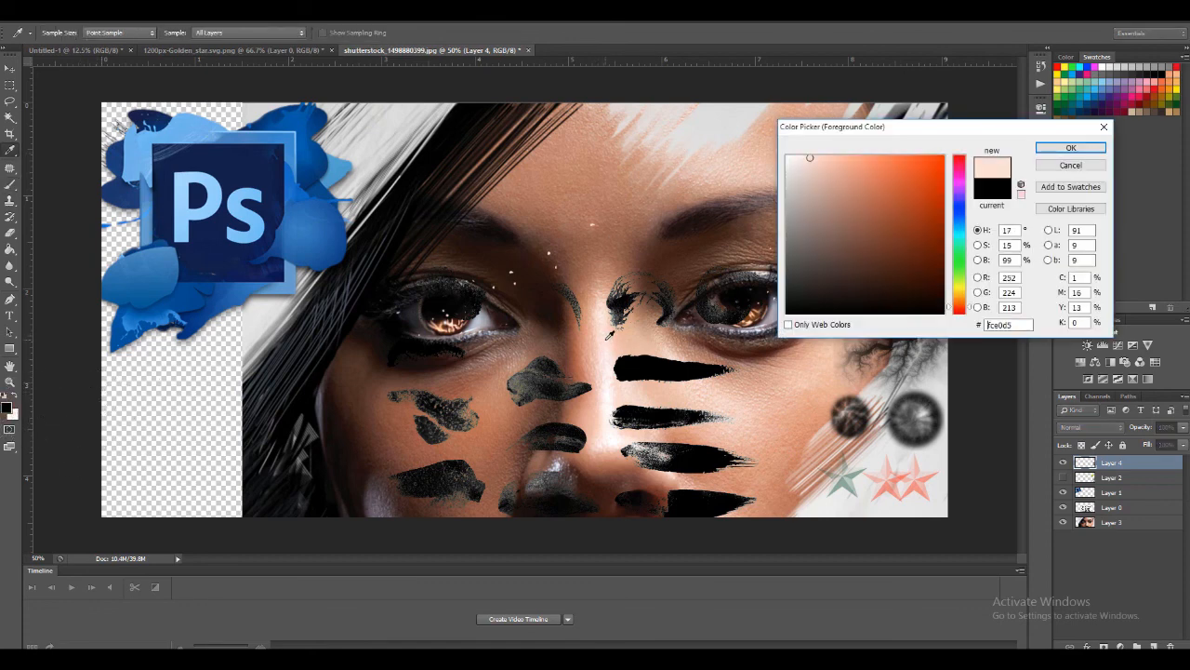
{"action": "left_click", "coordinate": [600, 340]}
{"action": "left_click", "coordinate": [1069, 149]}
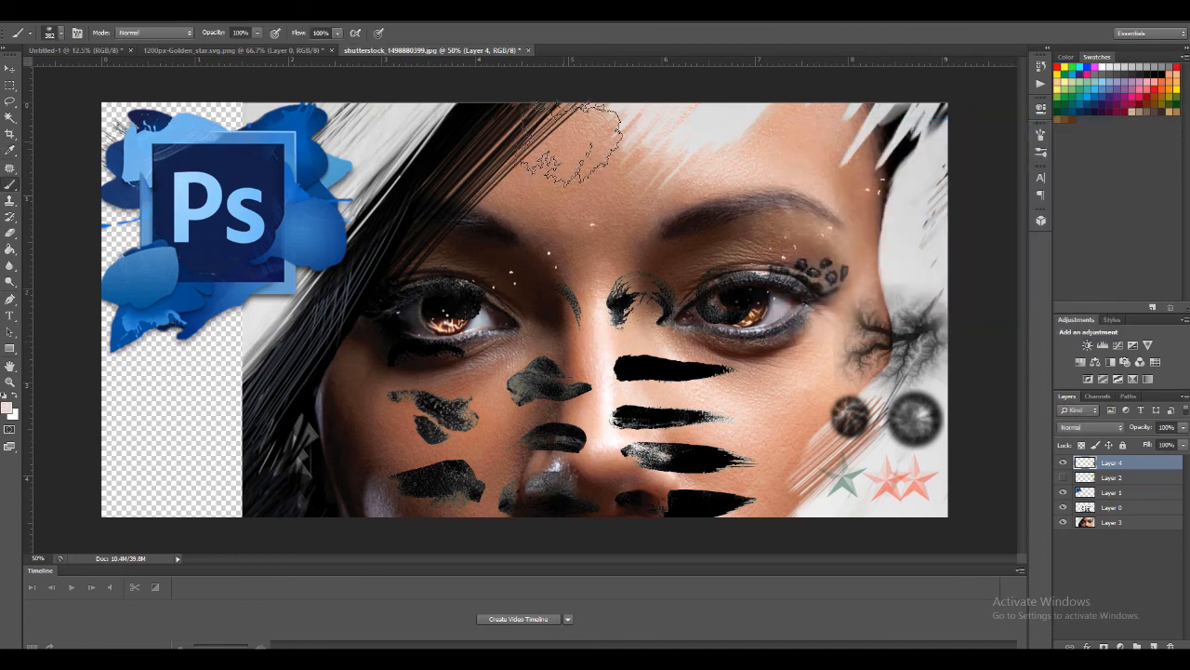
{"action": "left_click", "coordinate": [581, 181]}
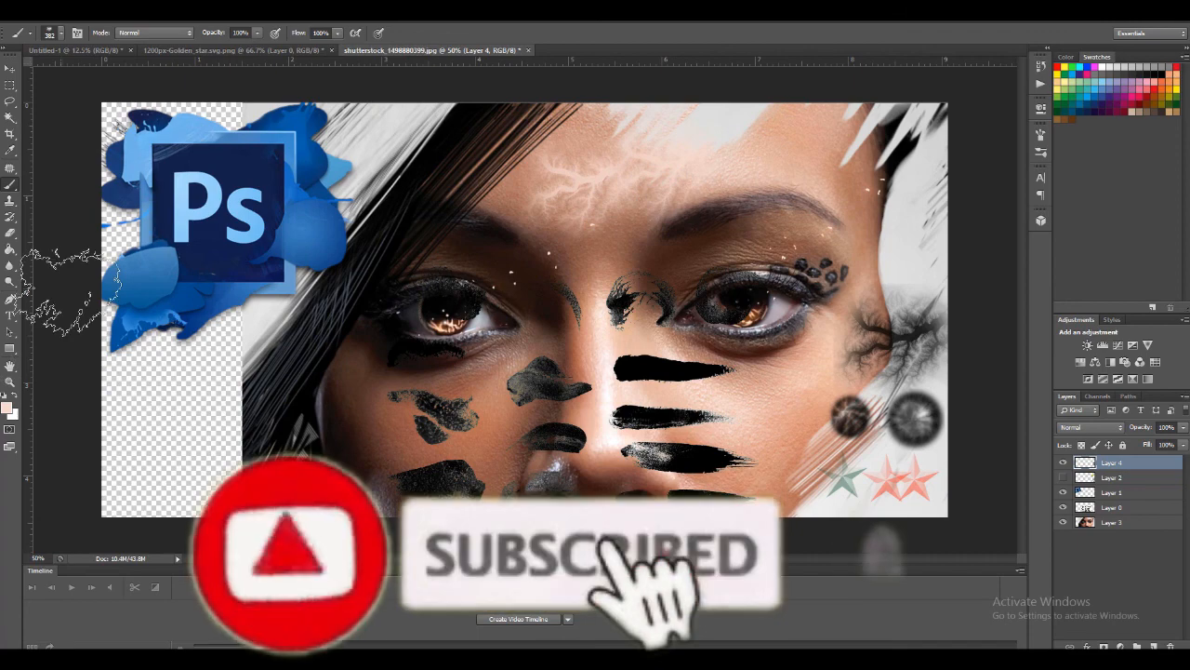
{"action": "key", "text": "v"}
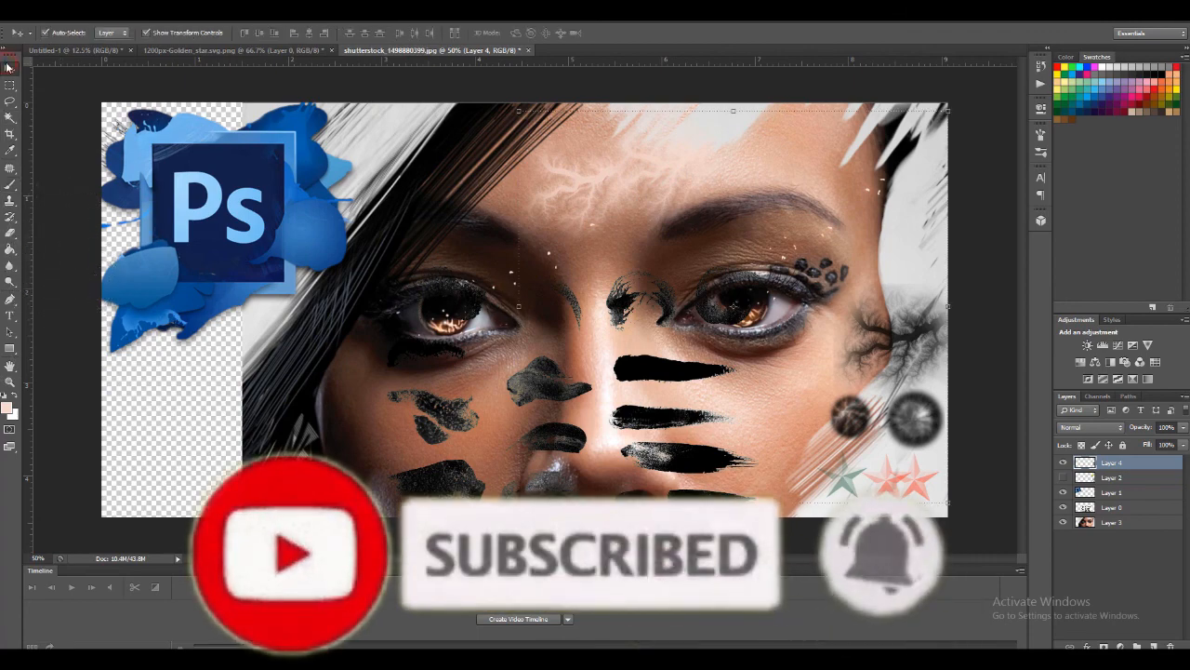